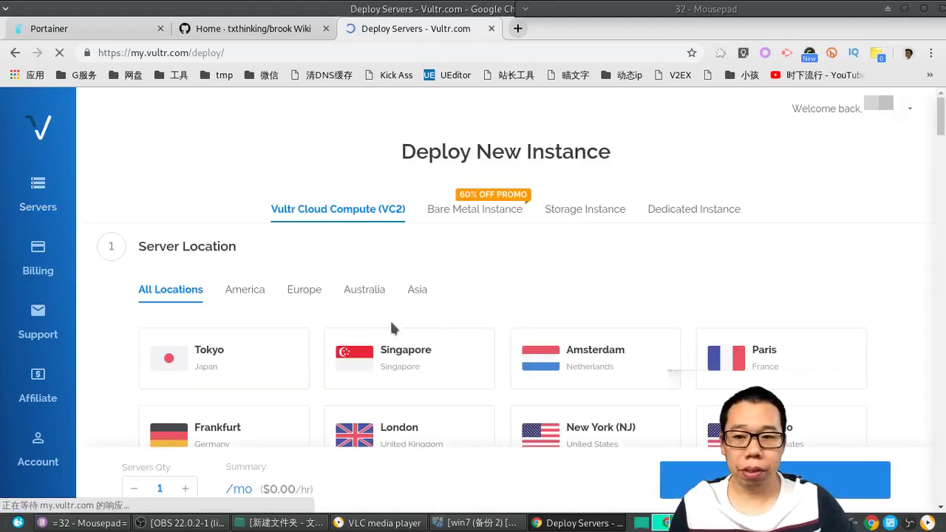
Step: Choose Tokyo, Debian 9 x64 and the $3.50/mo 20 GB SSD plan for the new server
click(218, 355)
scroll(301, 366, down, 6)
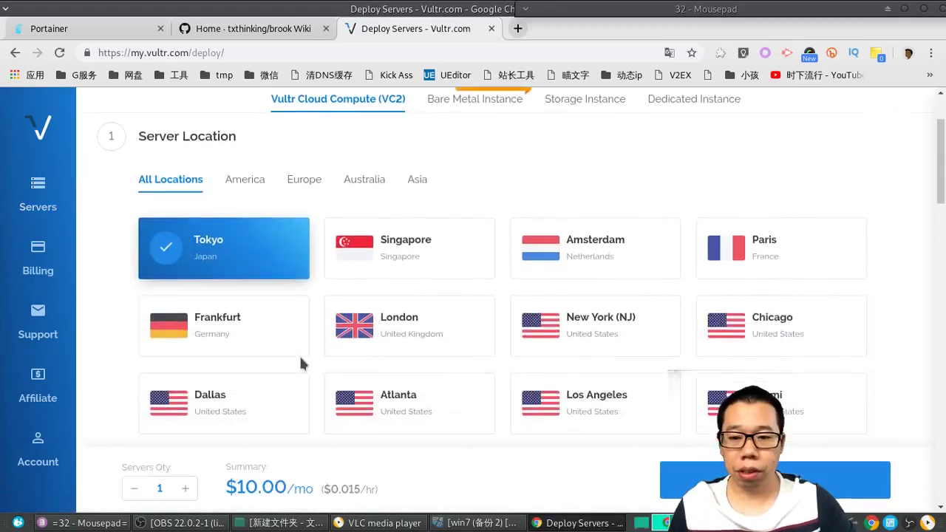
scroll(301, 364, down, 1)
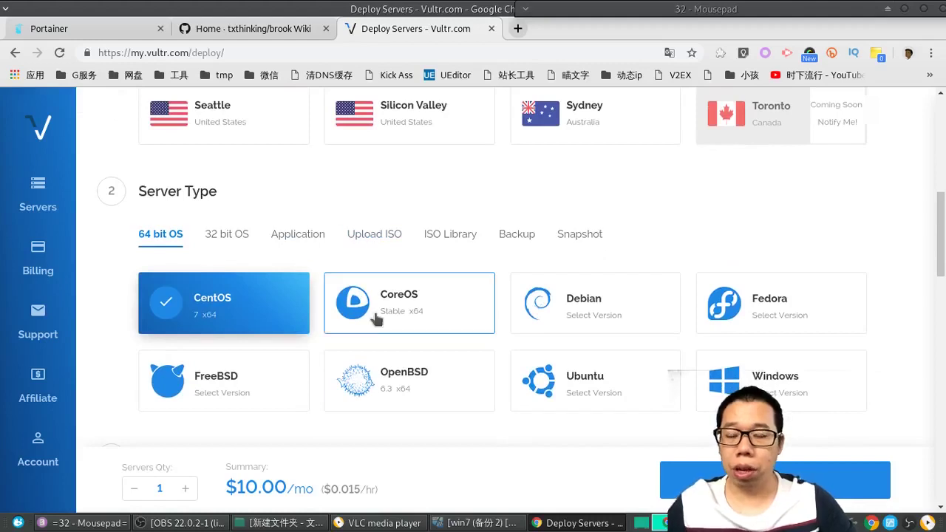
scroll(661, 363, down, 2)
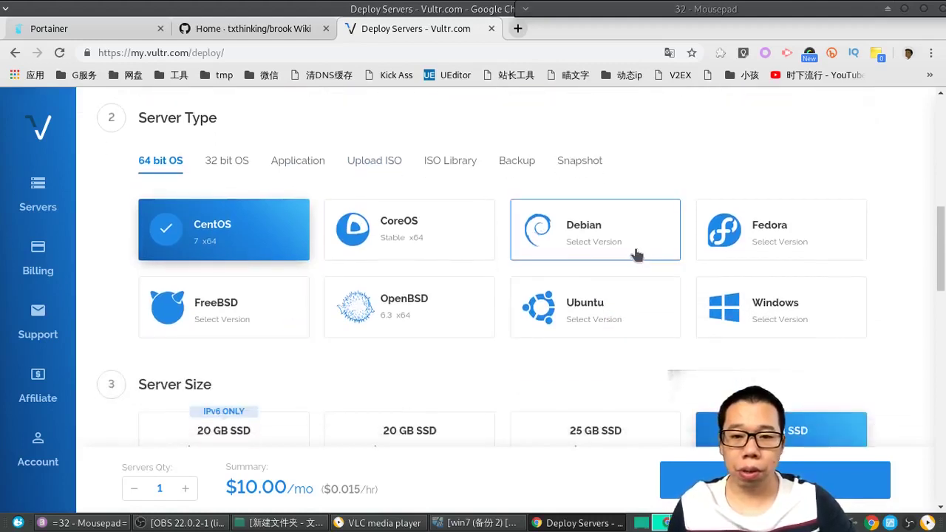
mouse_move(576, 244)
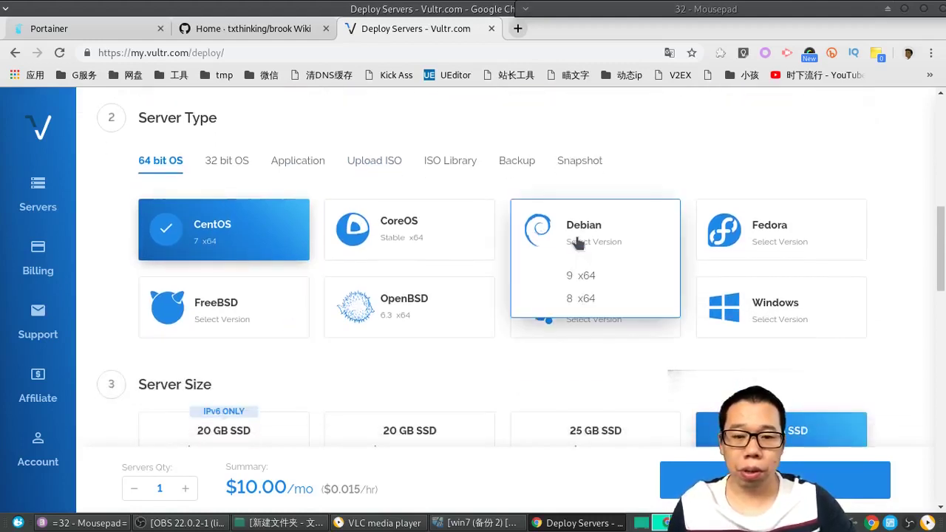
click(582, 275)
scroll(255, 373, down, 3)
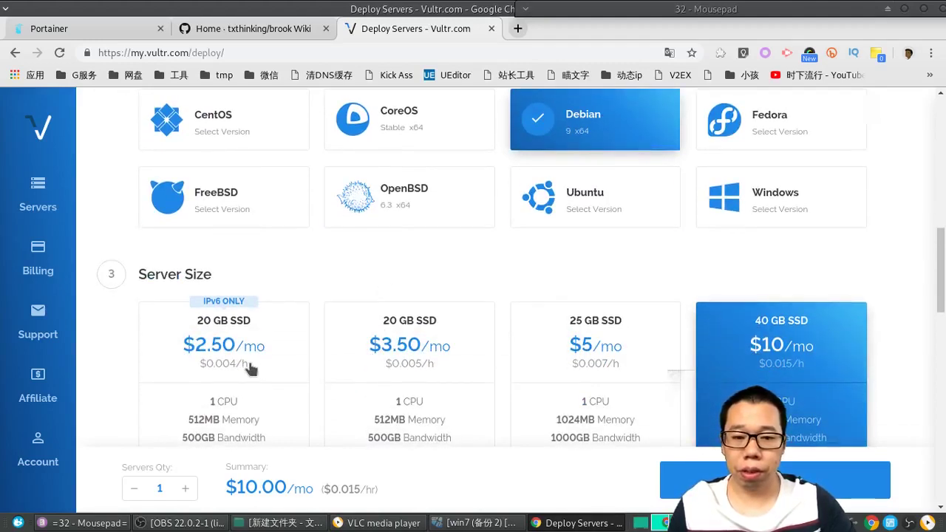
click(430, 347)
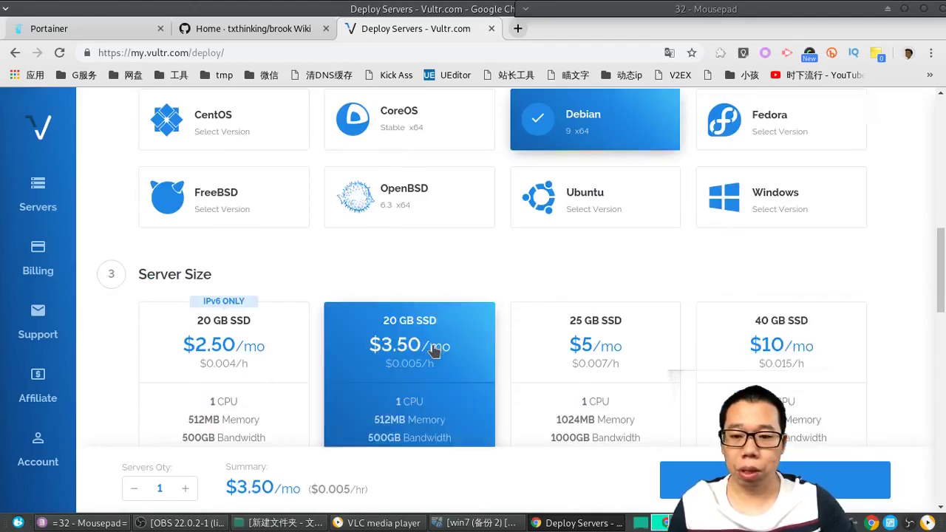
Step: Set the server hostname to jp and deploy it
scroll(433, 370, down, 1)
scroll(432, 371, down, 5)
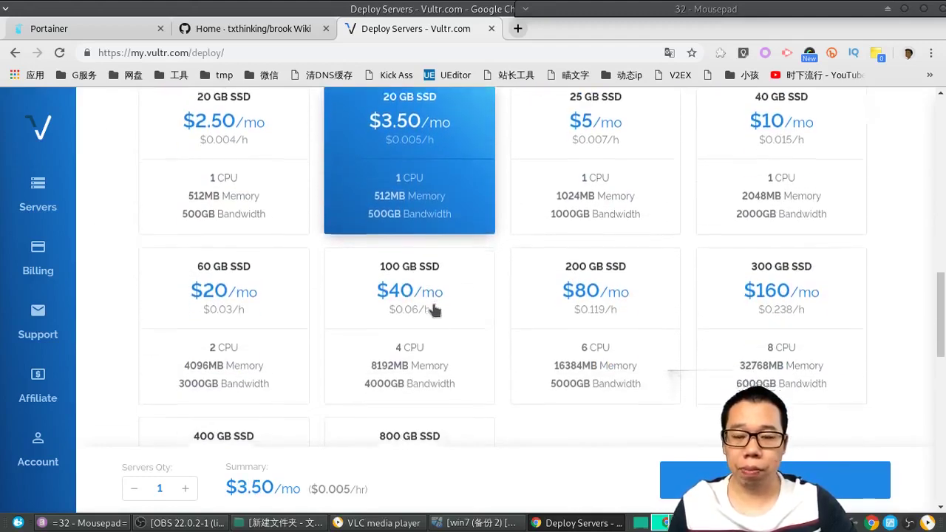
scroll(431, 365, down, 9)
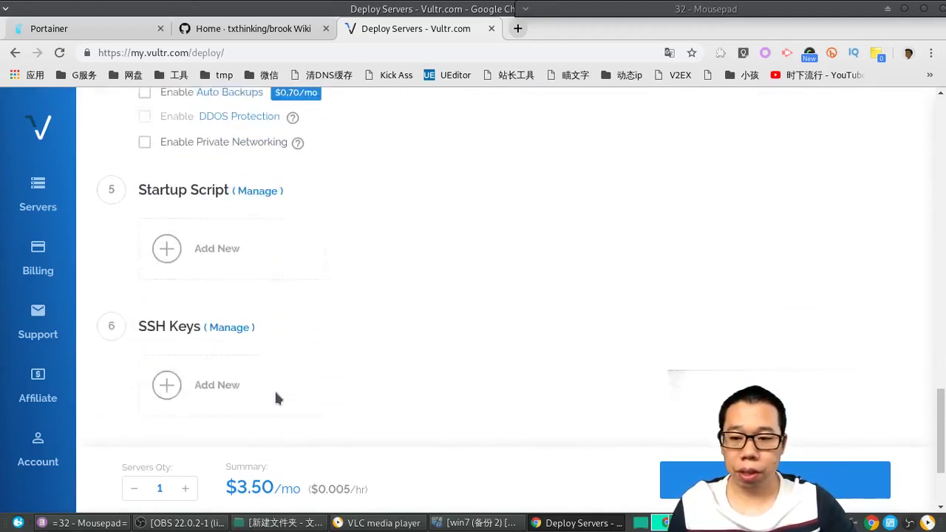
click(214, 359)
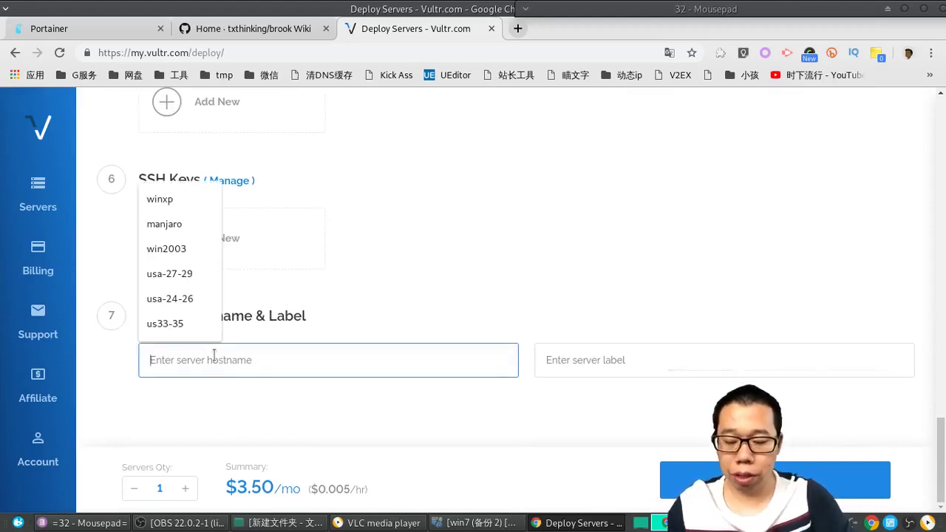
text(jp)
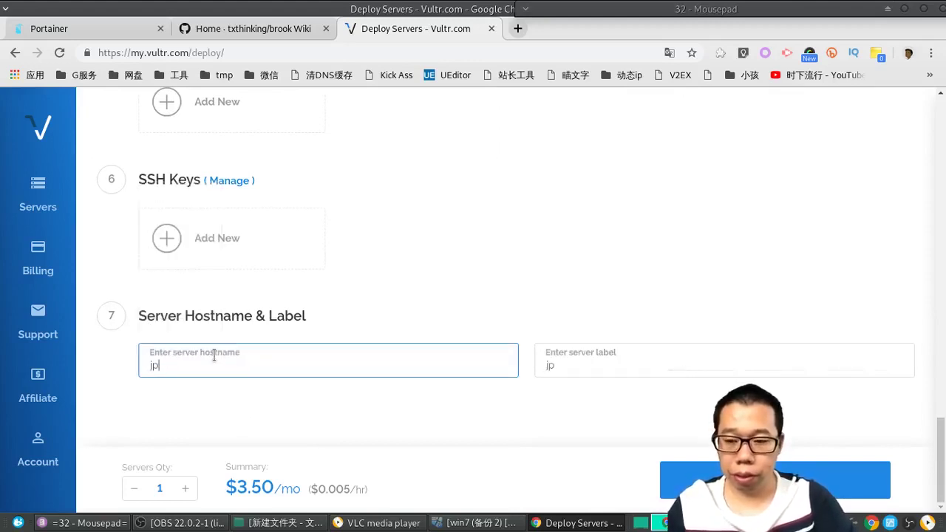
key(Return)
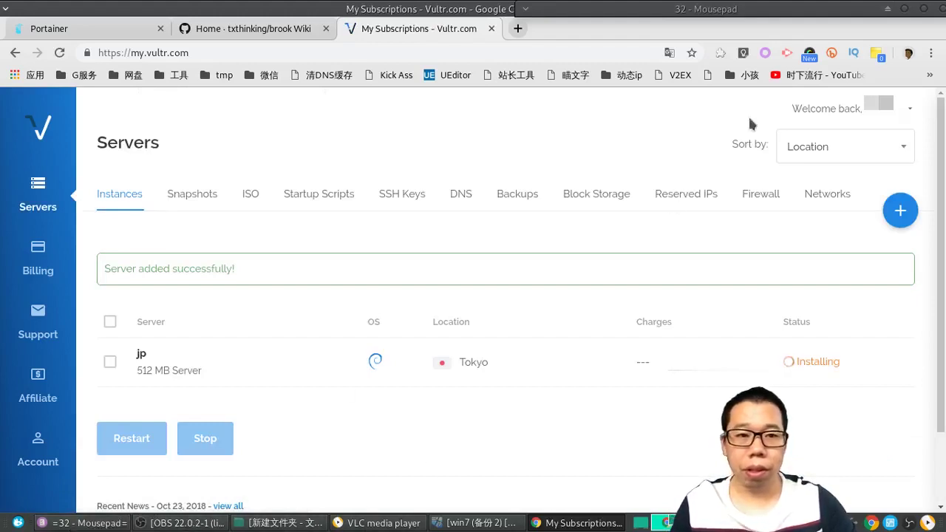
click(888, 9)
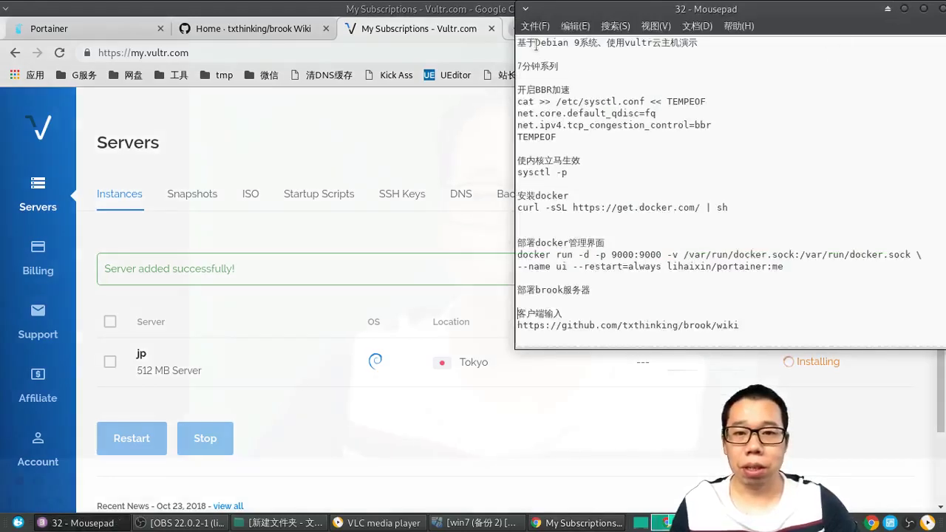
drag(535, 43, 627, 47)
click(671, 46)
click(578, 71)
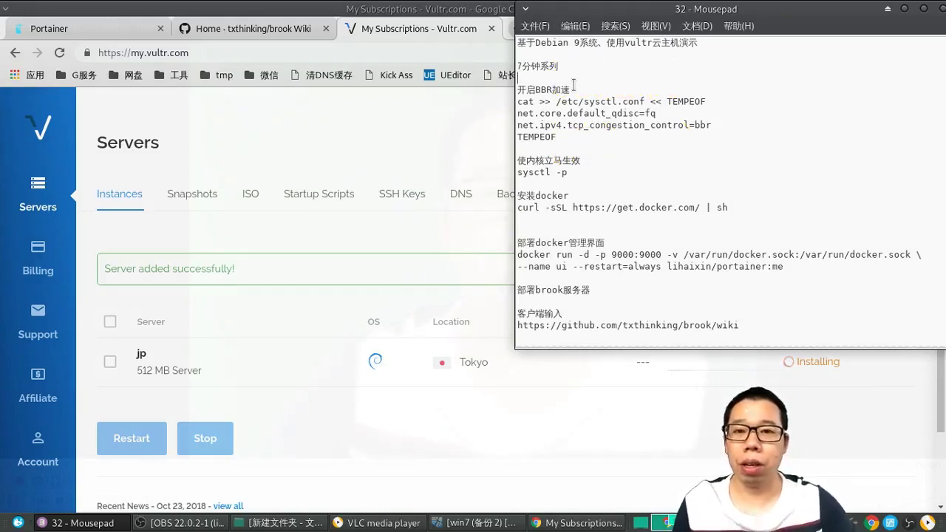
drag(578, 91, 521, 91)
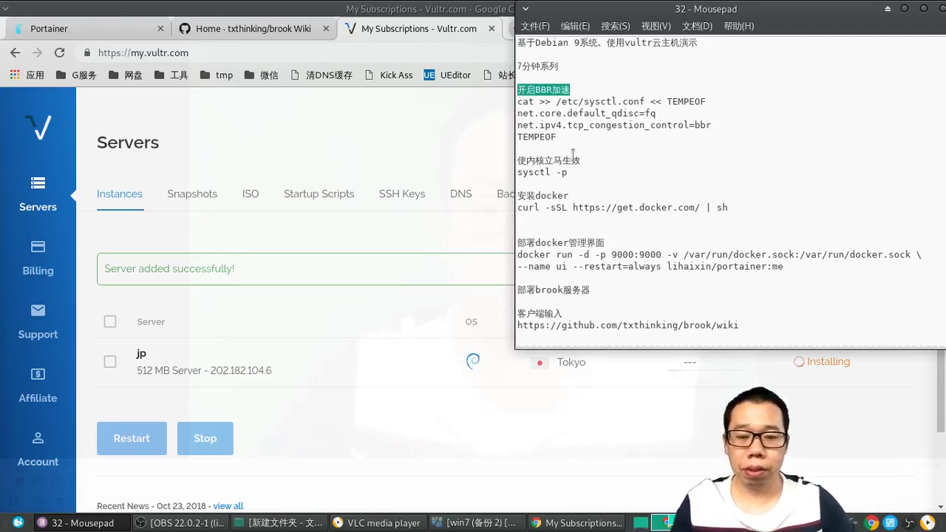
click(77, 526)
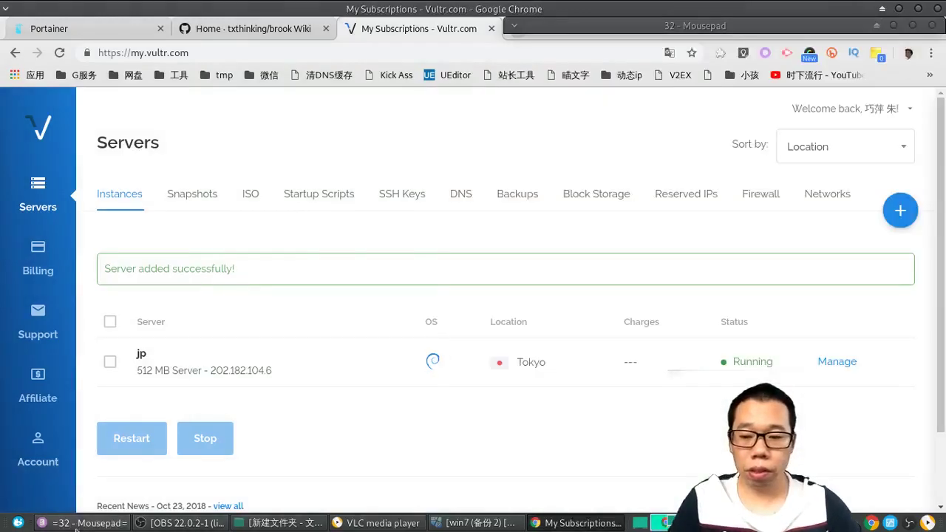
Step: Copy the jp server's IP and run ssh root@<IP> in a new terminal
click(841, 363)
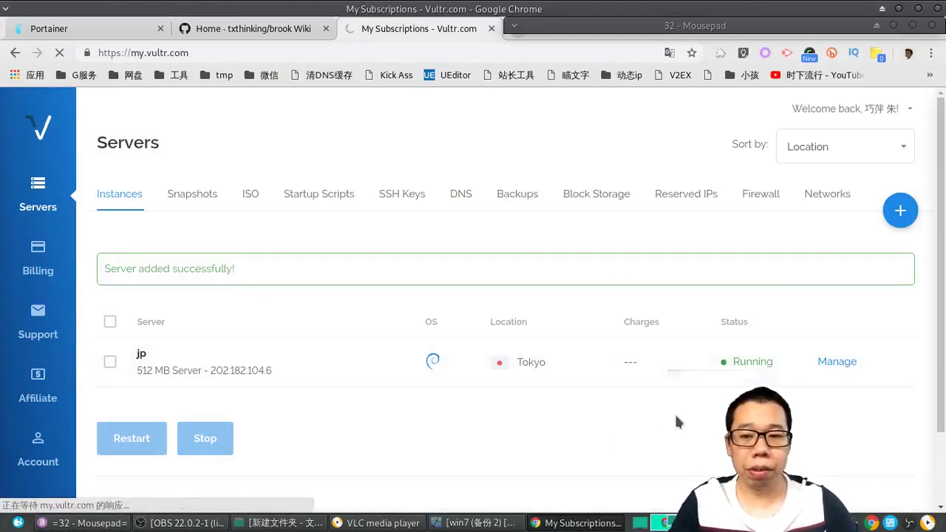
scroll(270, 399, down, 1)
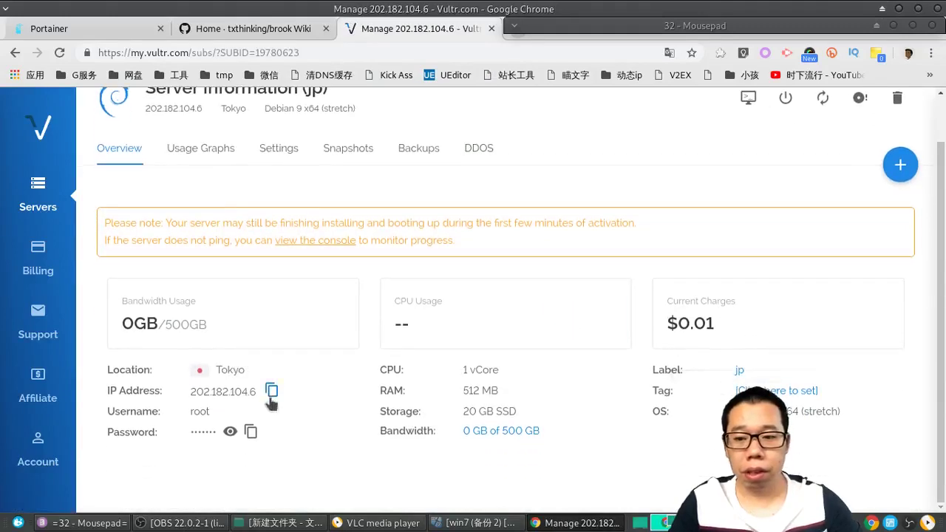
click(272, 393)
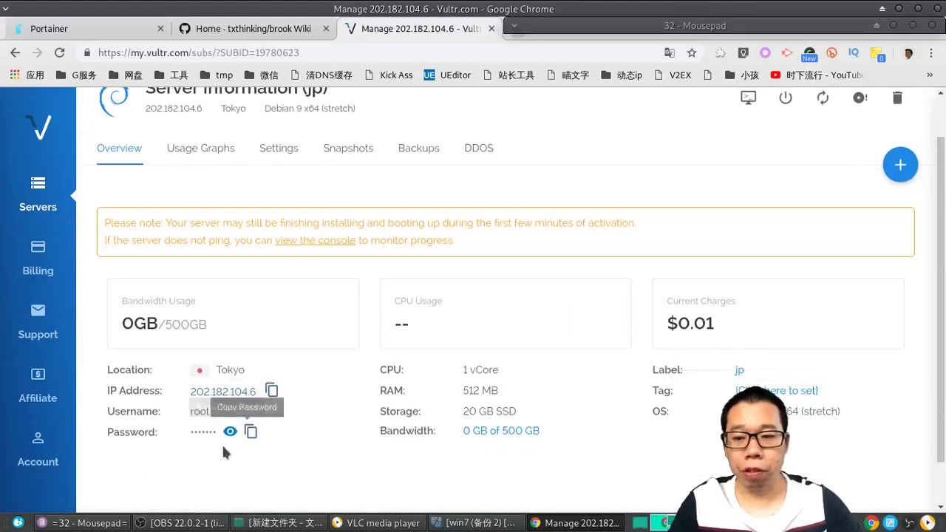
click(18, 523)
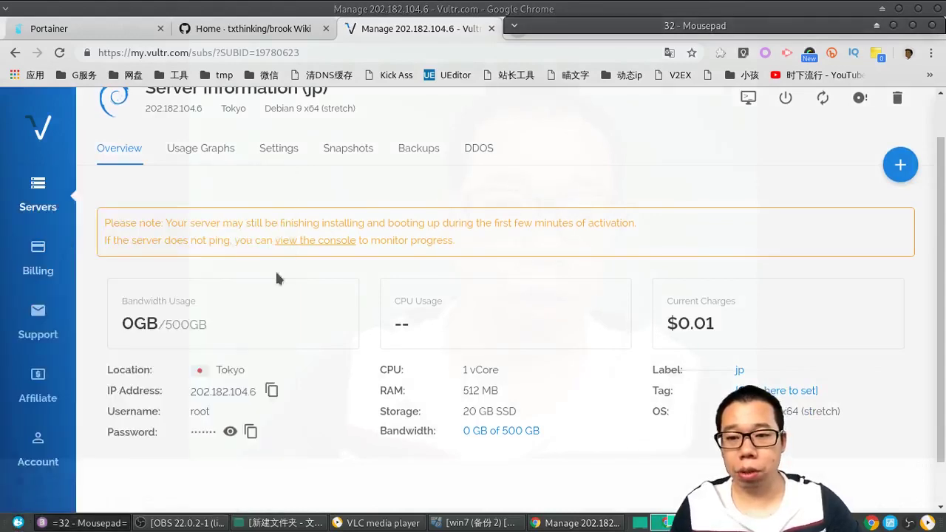
key(ctrl+alt+t)
text(ssh)
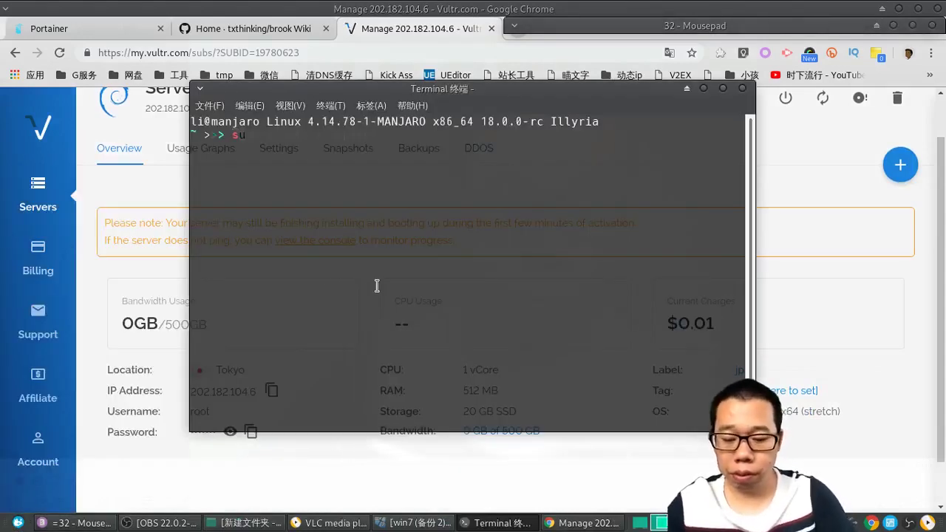
text( root@4)
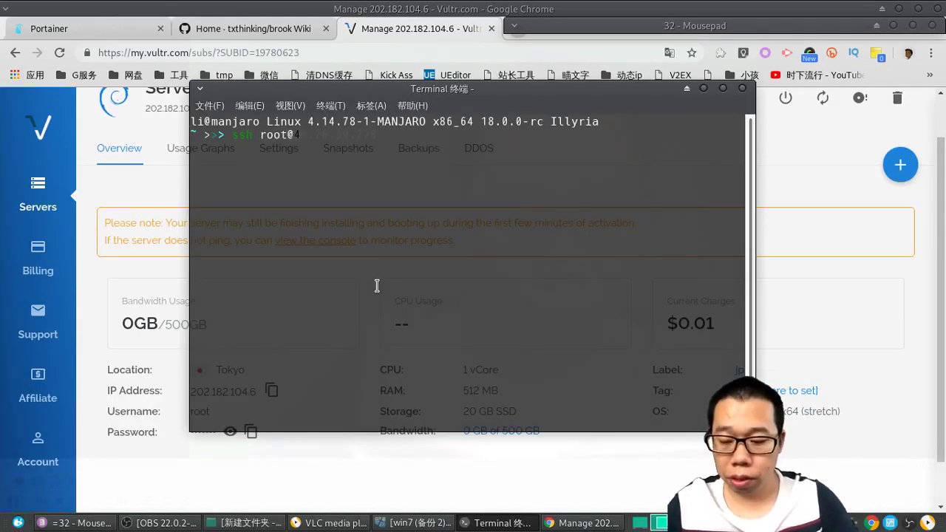
key(BackSpace)
right_click(382, 250)
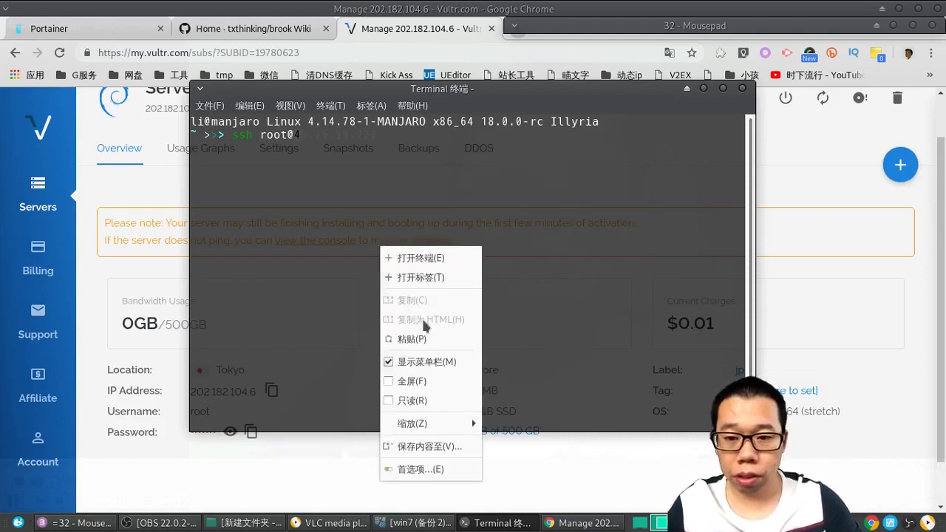
click(425, 337)
key(Return)
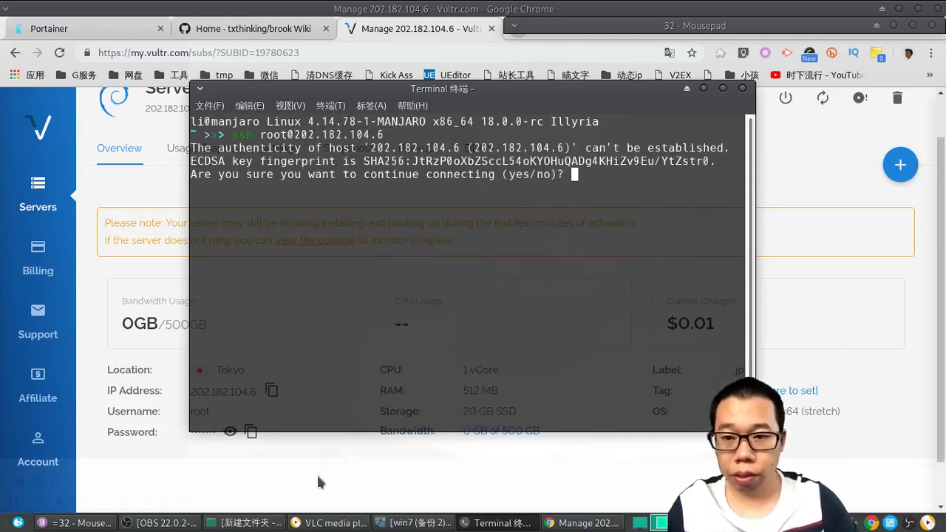
Step: Accept the host key with yes and paste the root password to log in
text(yes)
key(Return)
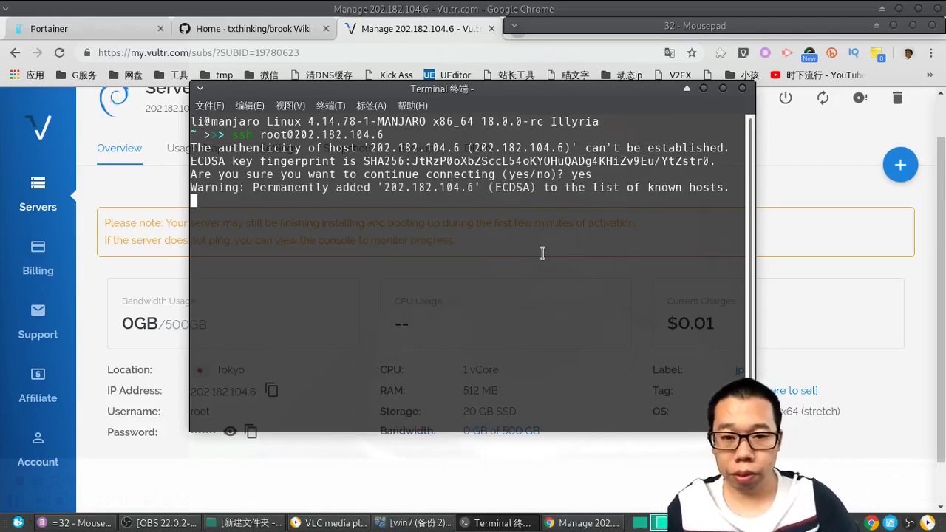
click(327, 466)
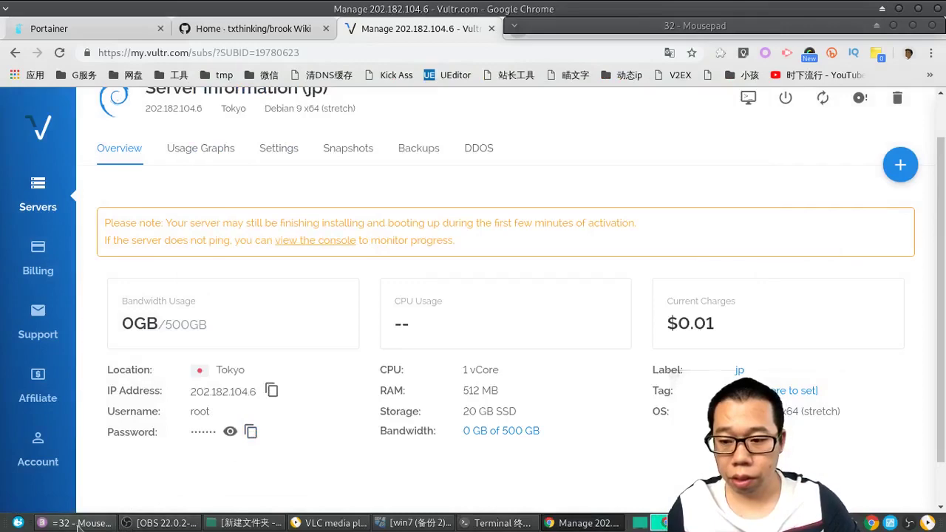
mouse_move(523, 521)
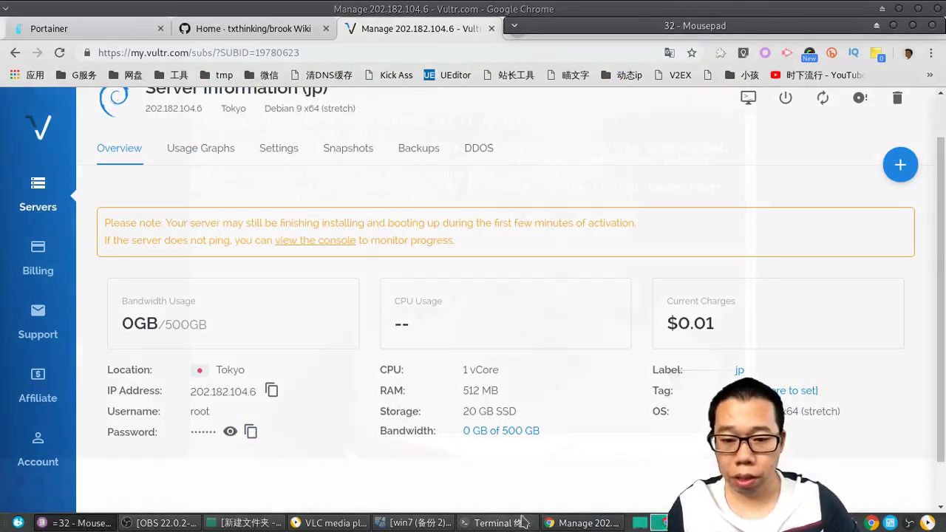
click(521, 522)
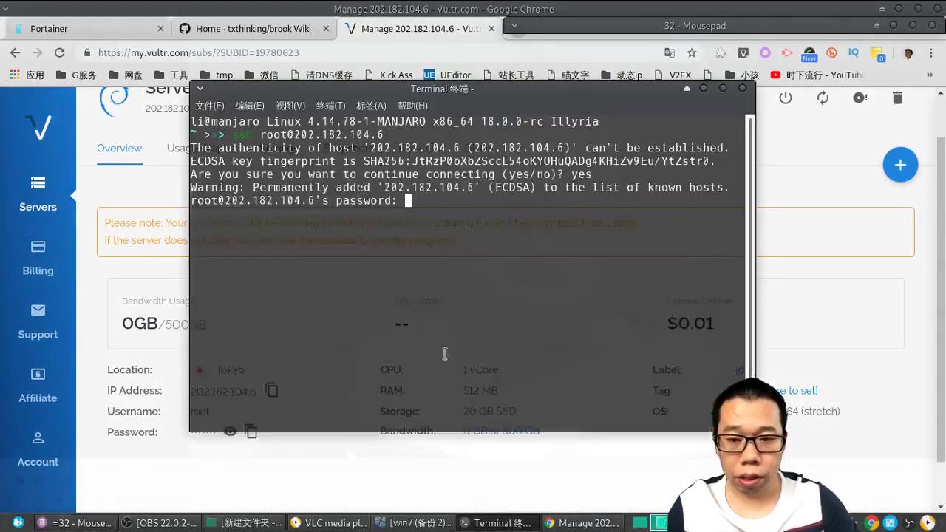
right_click(441, 319)
click(469, 173)
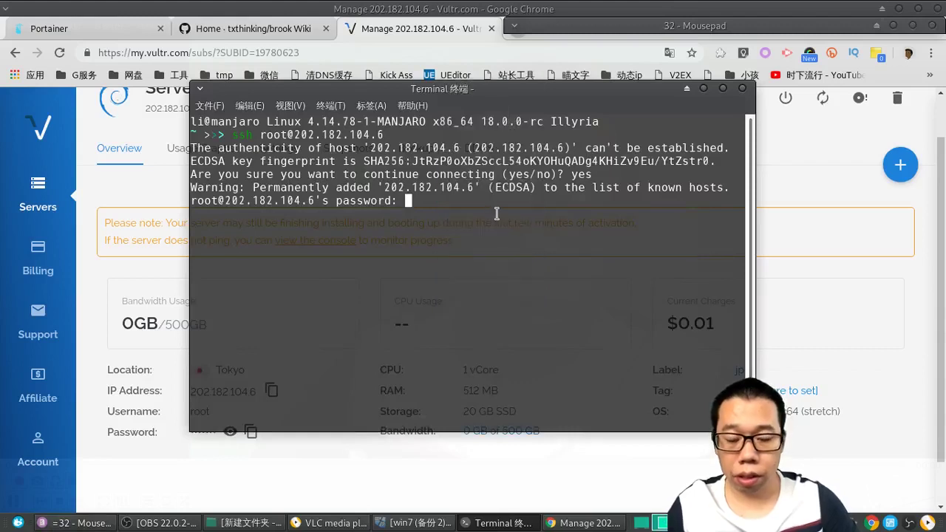
key(Return)
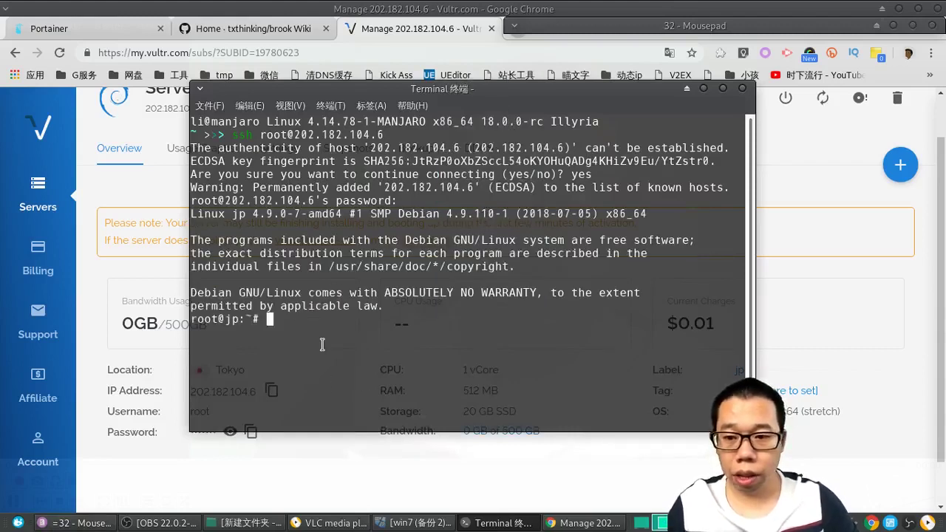
Step: Run cat /etc/issue and uname -a, confirming Debian GNU/Linux 9 and kernel 4.9.110
text(cat /)
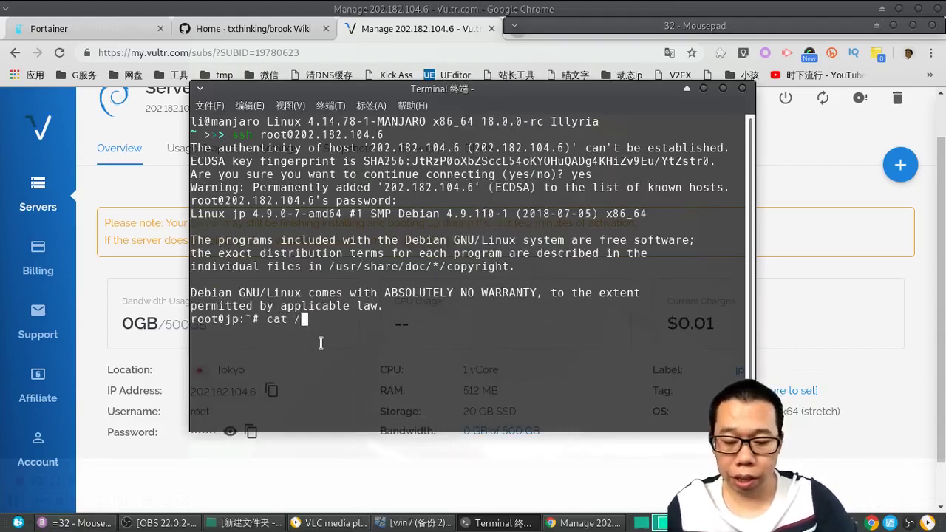
text(etc/)
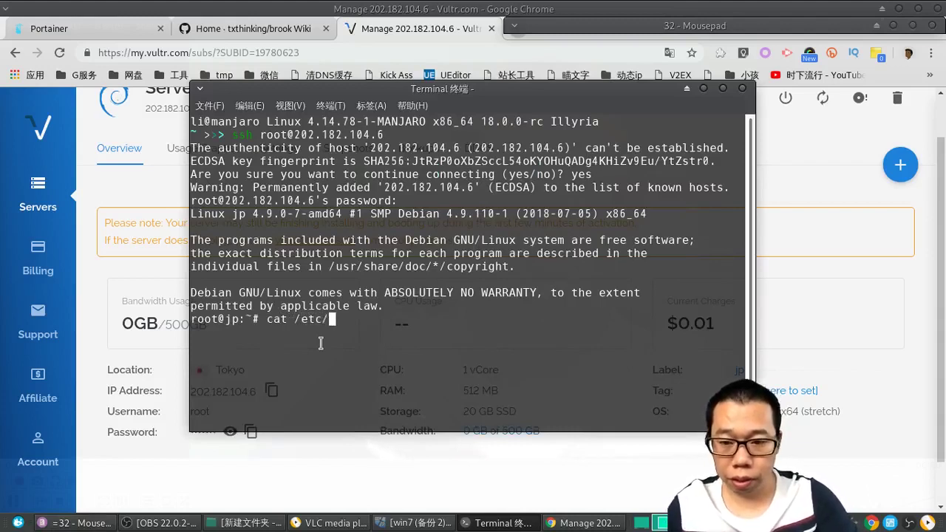
text(issue)
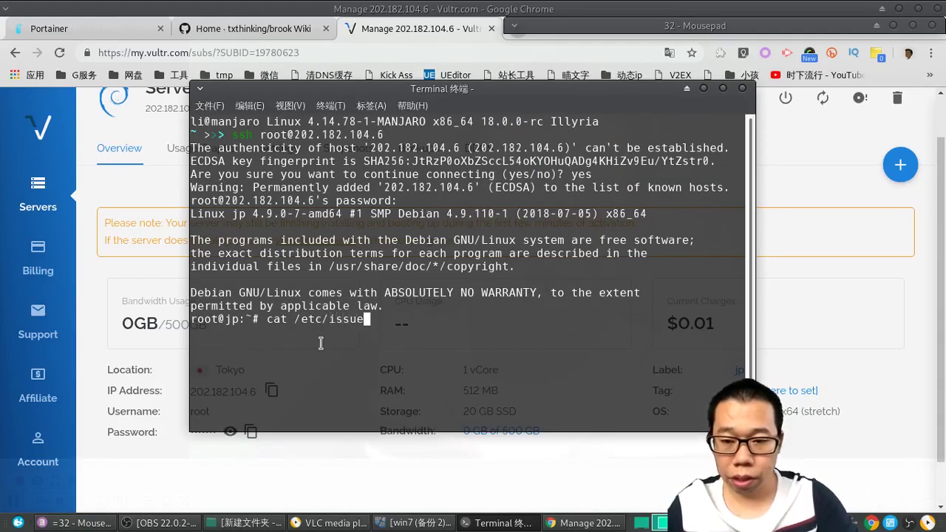
key(Return)
text(uname -a)
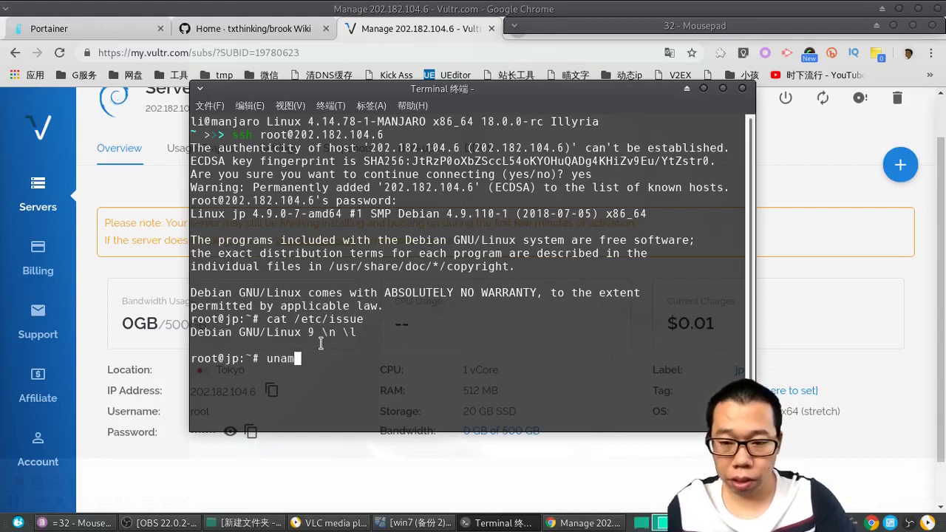
key(Return)
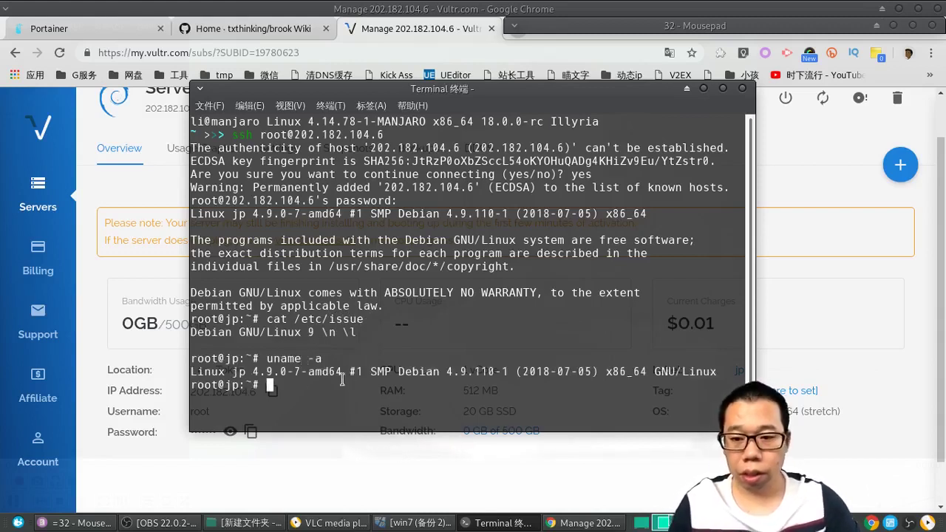
drag(447, 371, 493, 369)
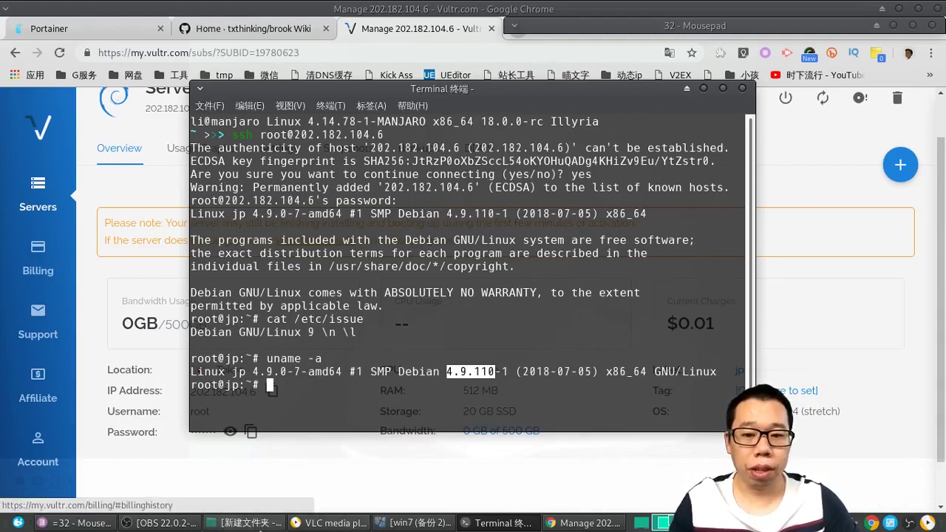
click(96, 523)
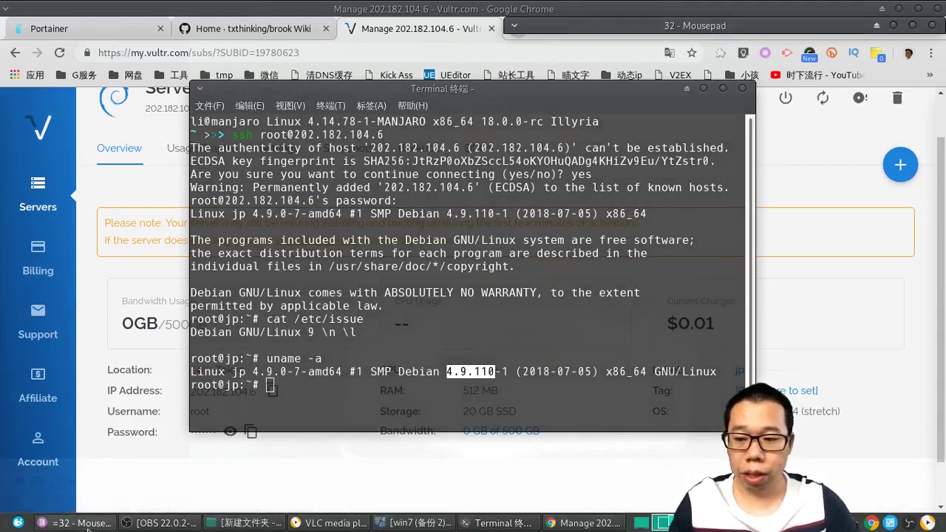
click(877, 26)
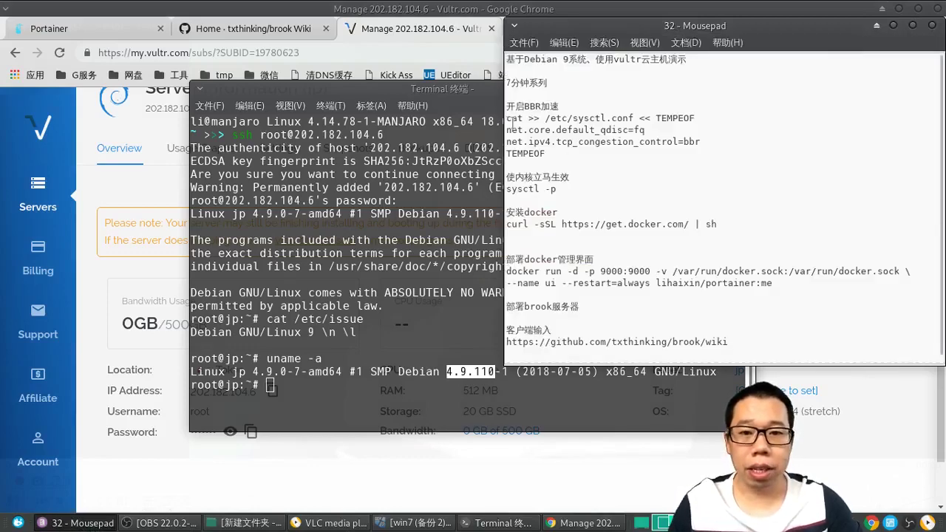
Step: Append the fq and bbr settings block from the notes to /etc/sysctl.conf
drag(507, 119, 661, 154)
key(ctrl+c)
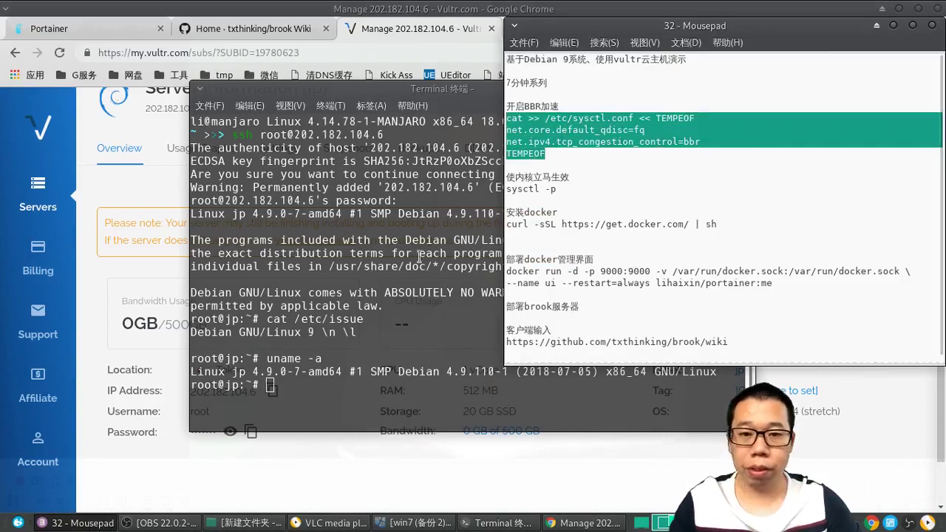
click(377, 309)
right_click(366, 338)
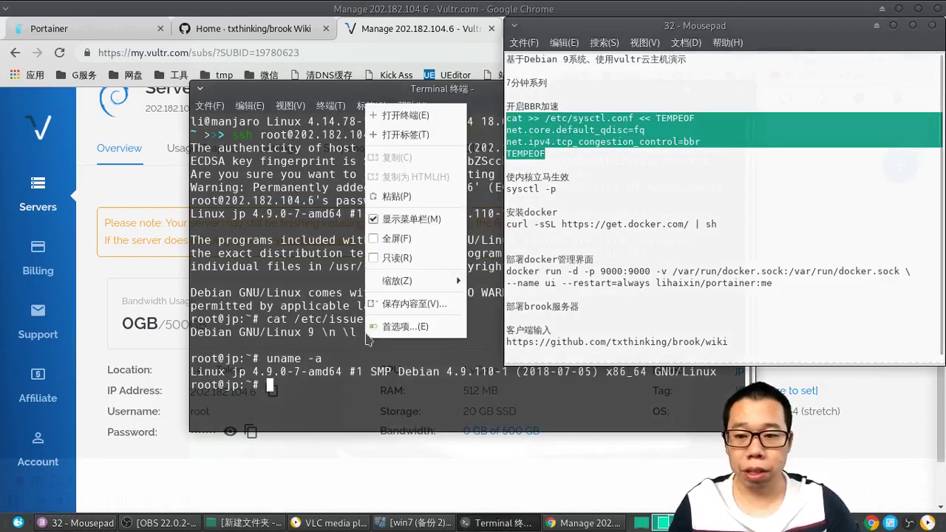
click(396, 195)
key(Return)
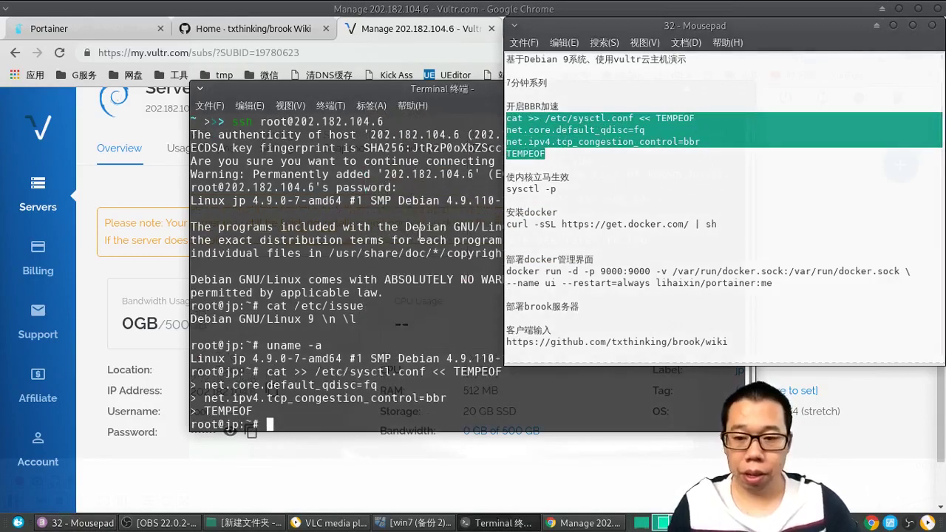
Step: Apply the settings with sysctl -p, showing default_qdisc fq and tcp_congestion_control bbr
drag(558, 189, 503, 191)
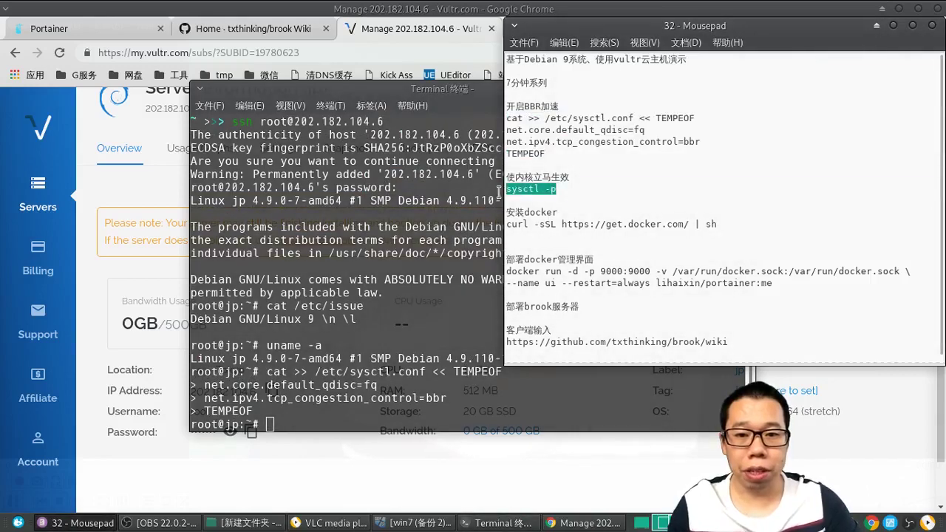
right_click(357, 375)
click(405, 235)
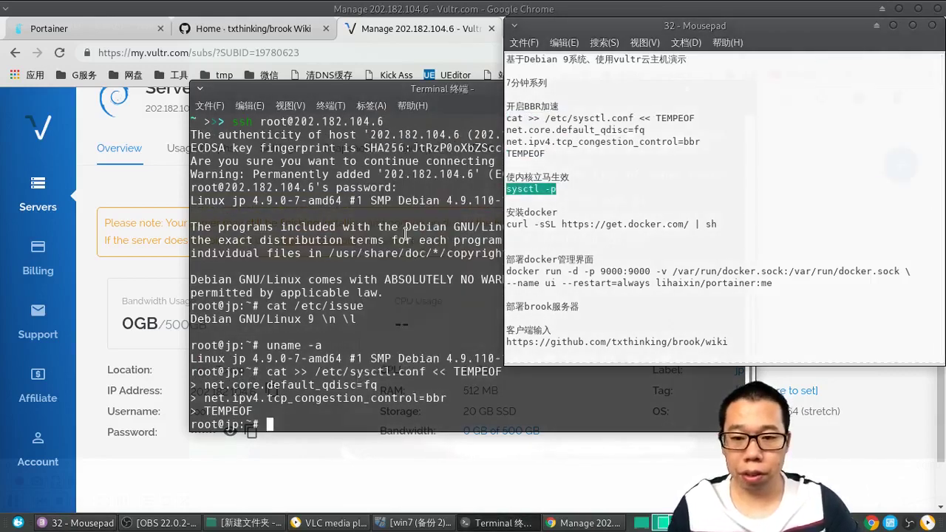
key(Return)
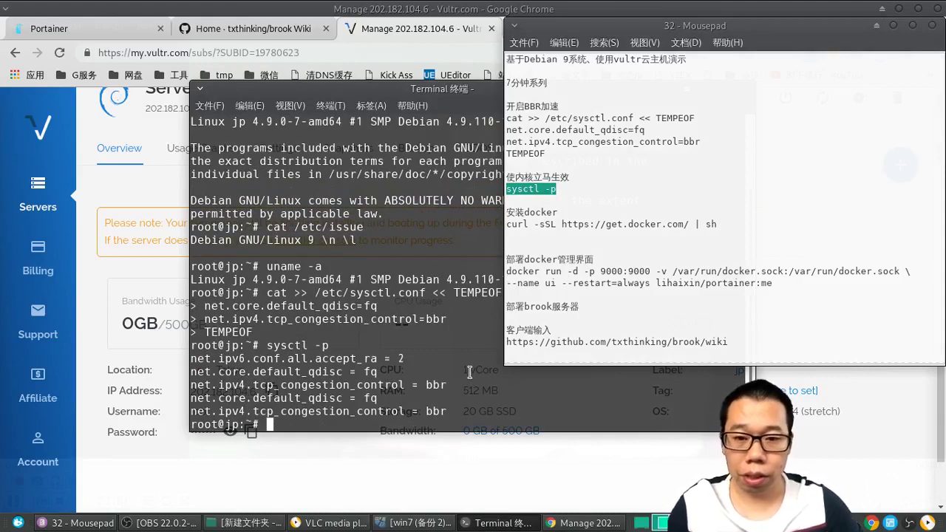
click(638, 185)
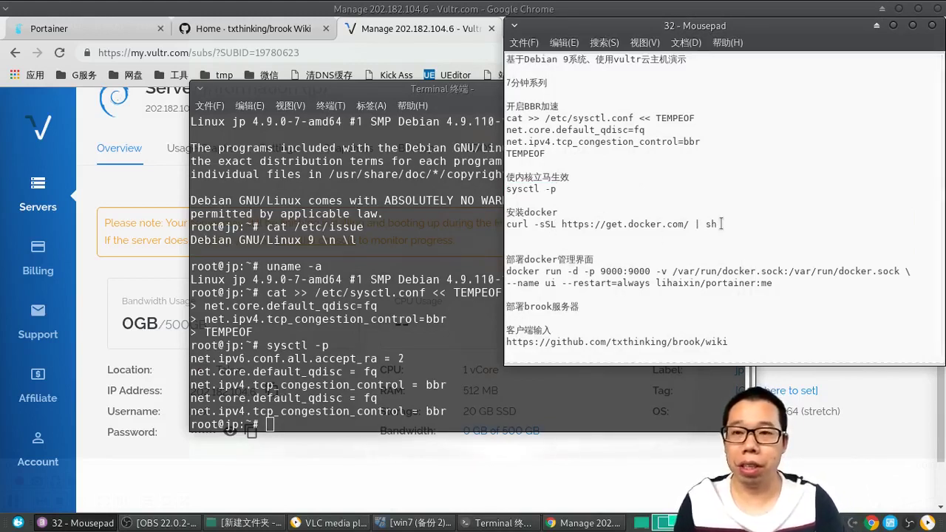
drag(720, 223, 495, 224)
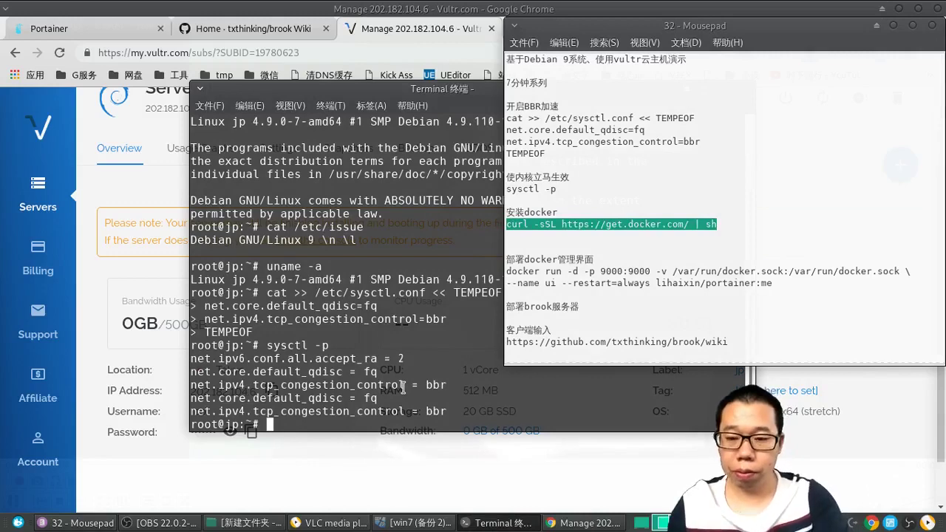
right_click(343, 416)
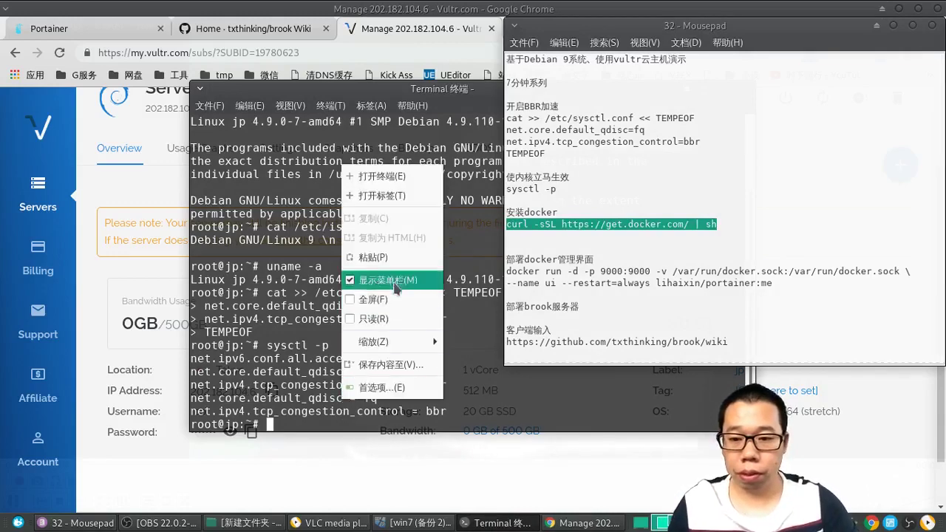
click(404, 316)
key(Return)
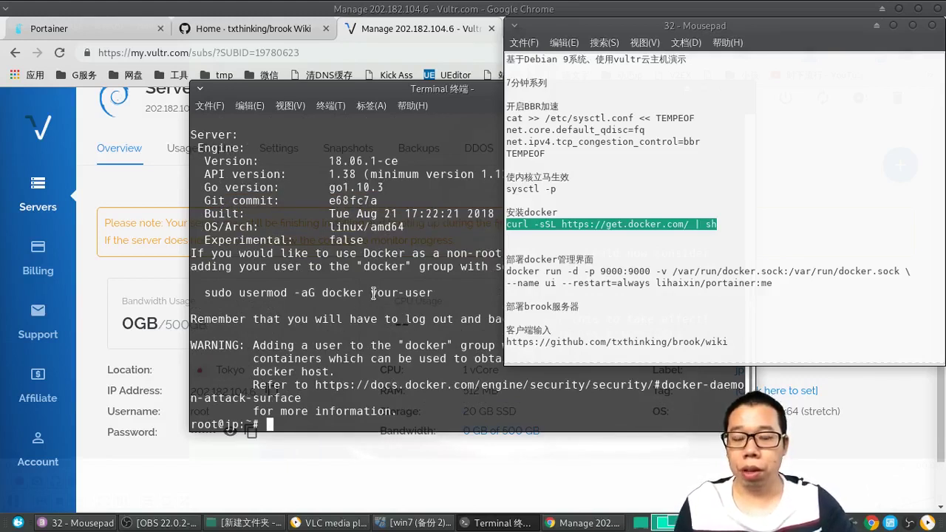
drag(373, 294, 428, 293)
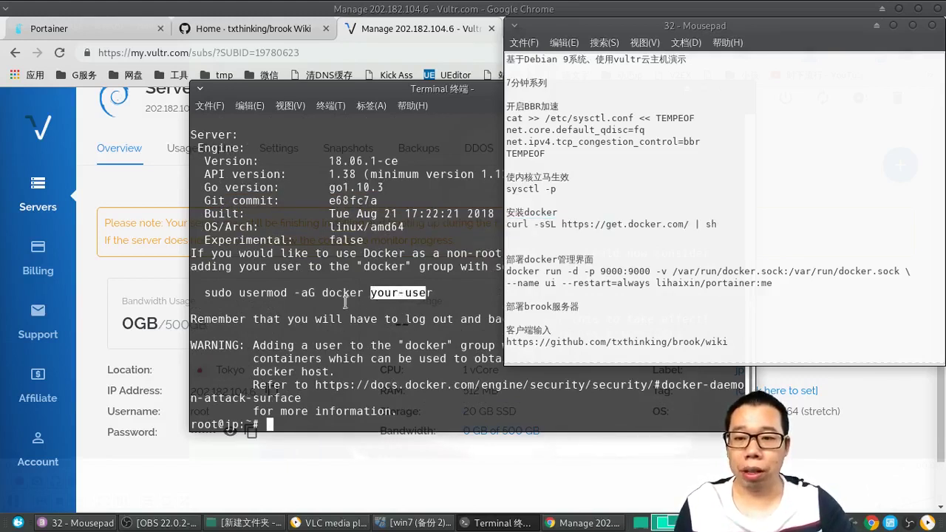
drag(206, 296, 427, 297)
click(373, 372)
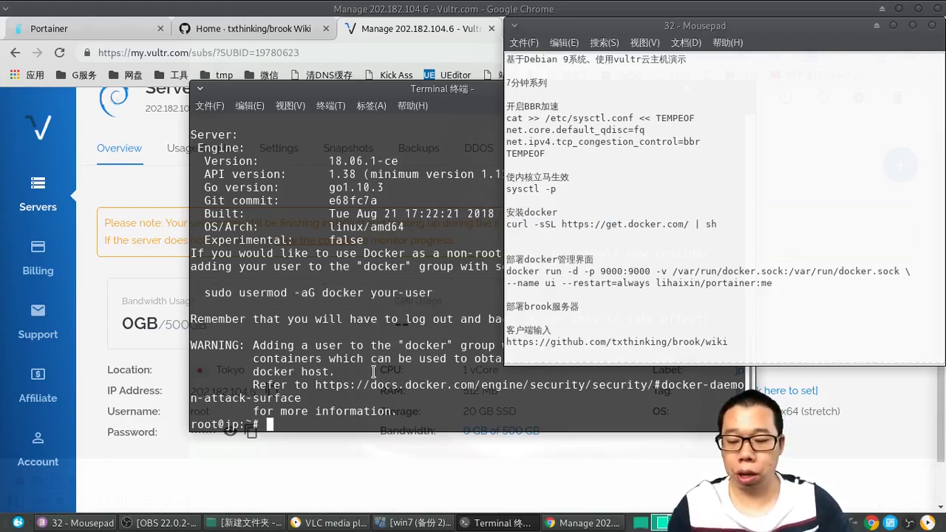
Step: Run who to confirm the logged-in user is root
text(whois)
key(Return)
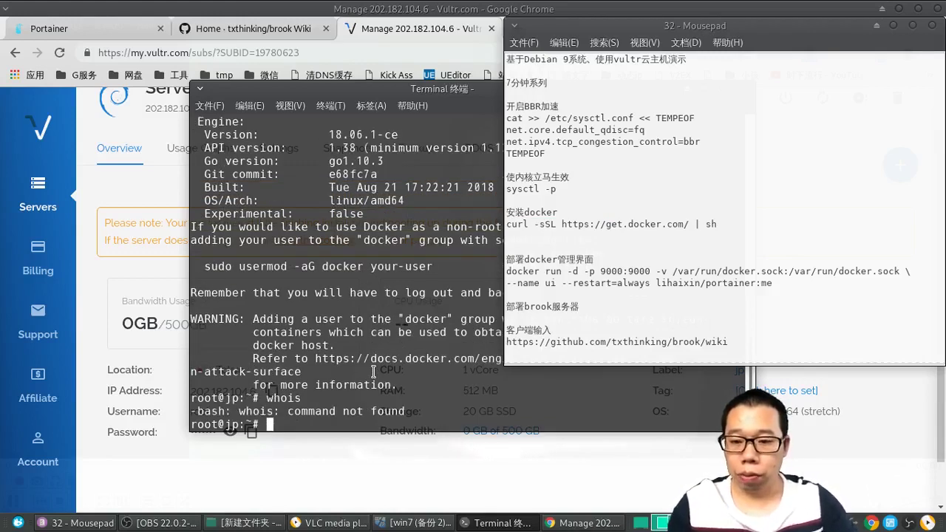
text(who)
key(Return)
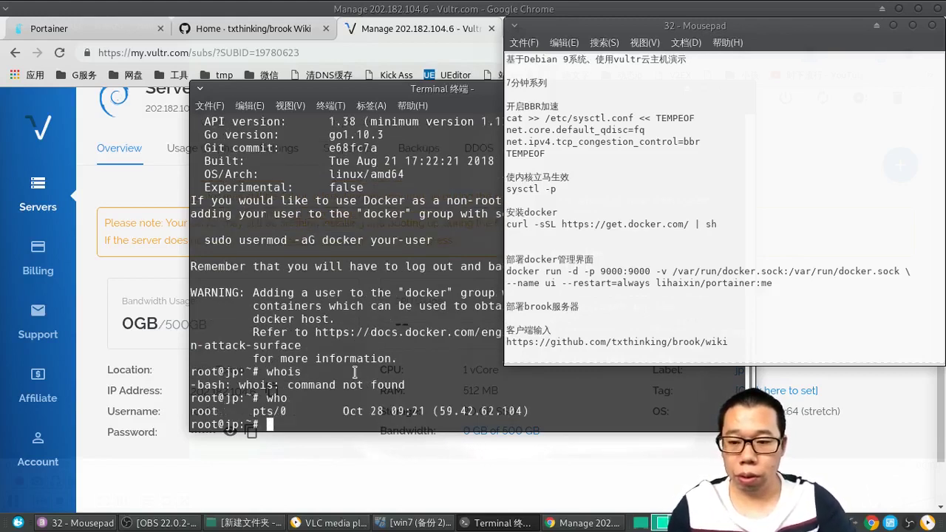
drag(216, 410, 191, 410)
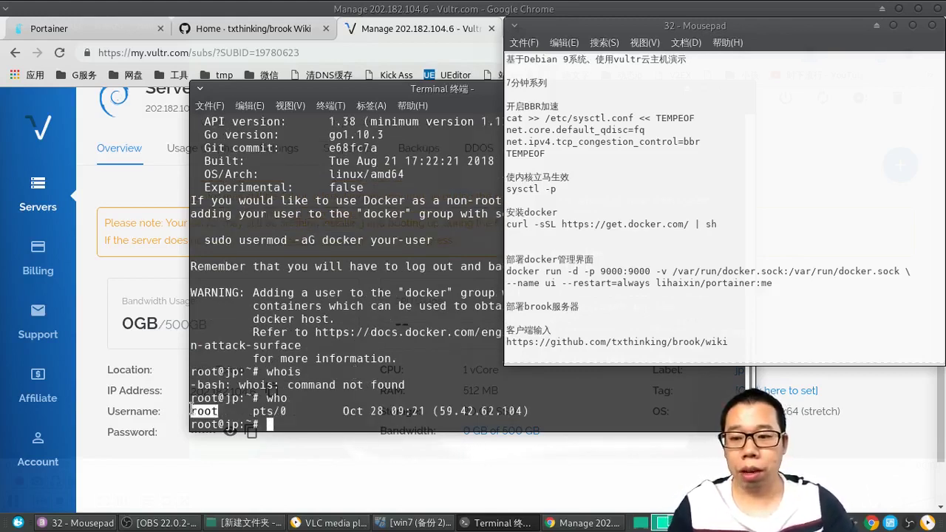
drag(204, 240, 618, 235)
click(618, 235)
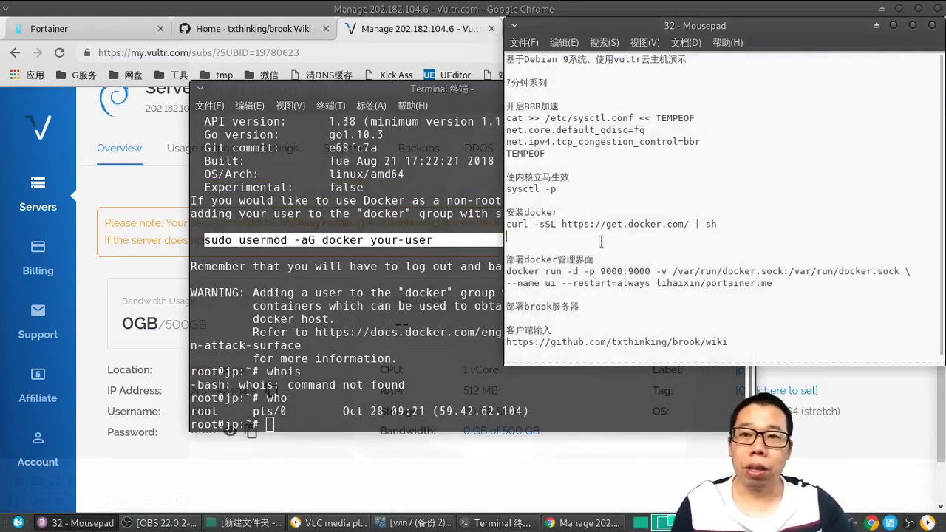
drag(774, 283, 508, 280)
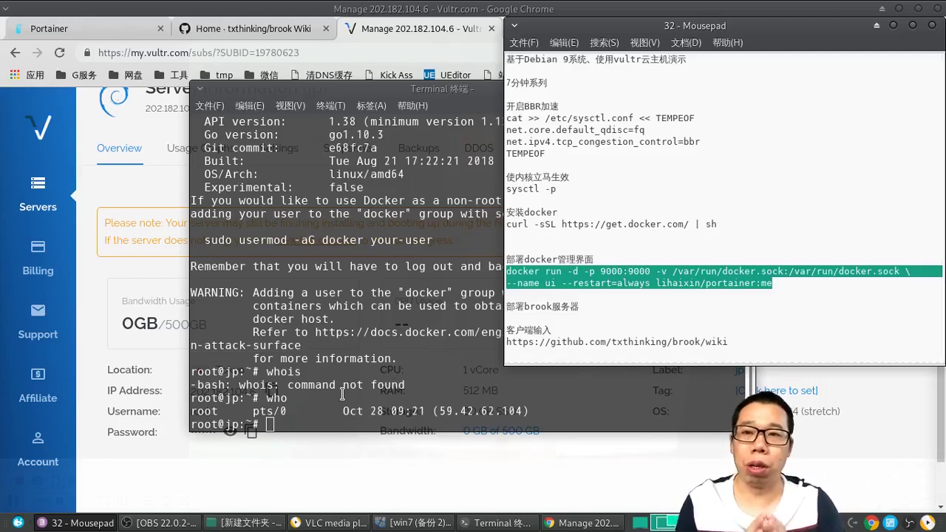
Step: Launch the Portainer container ui from lihaixin/portainer:me and verify port 9000 with docker ps
right_click(342, 394)
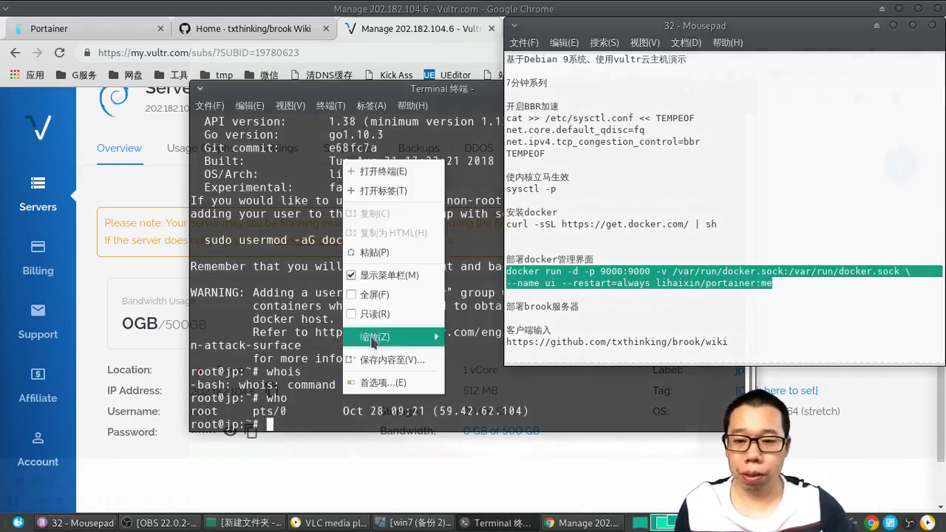
click(384, 263)
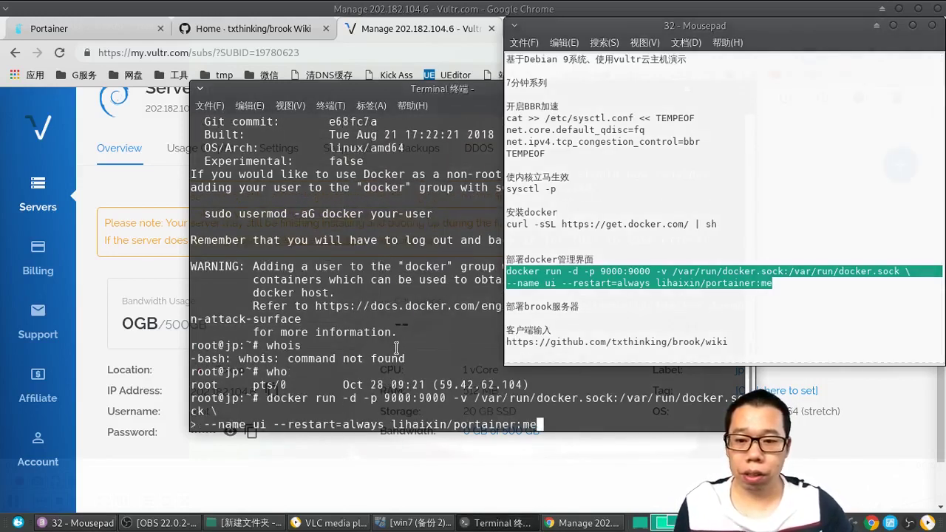
key(Return)
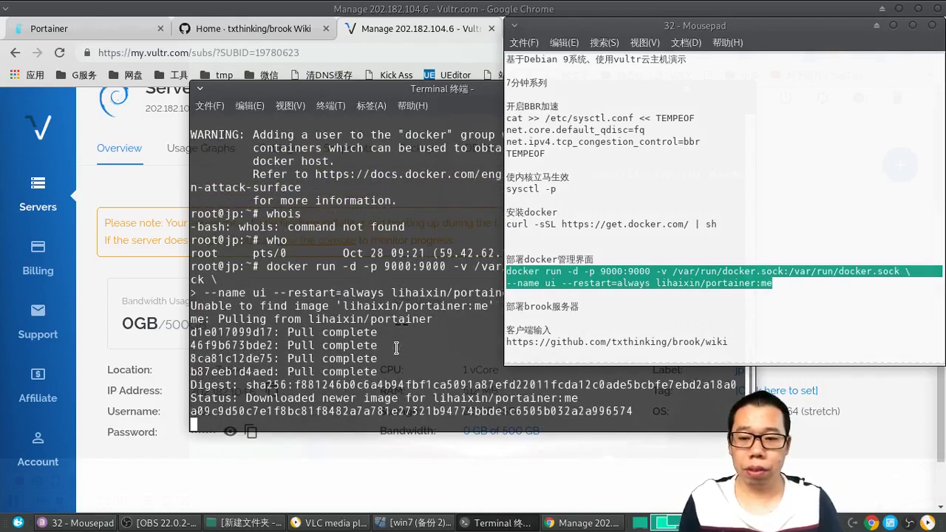
text(docker p)
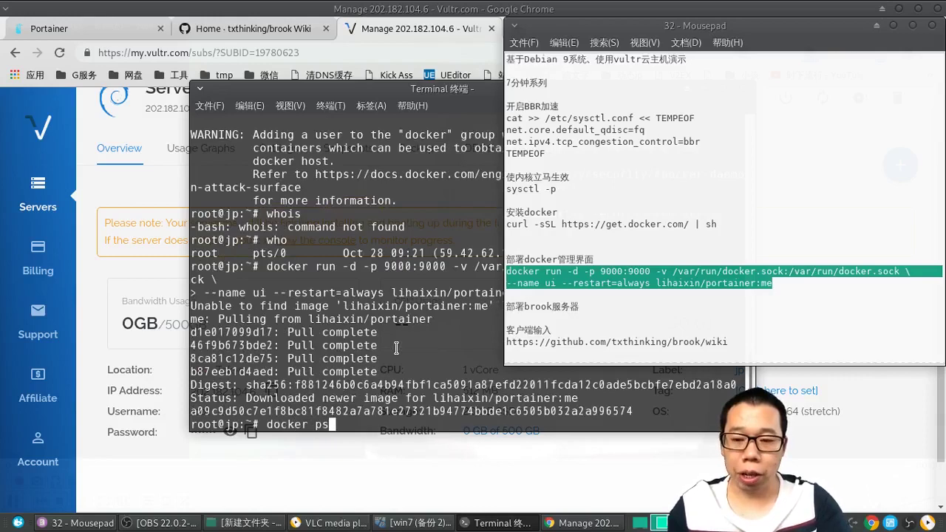
text(s)
key(Return)
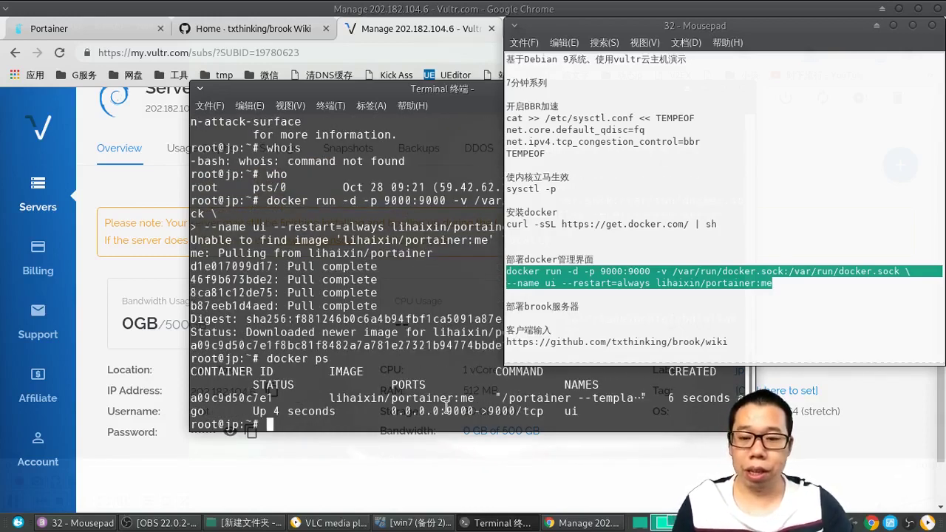
drag(446, 411, 477, 416)
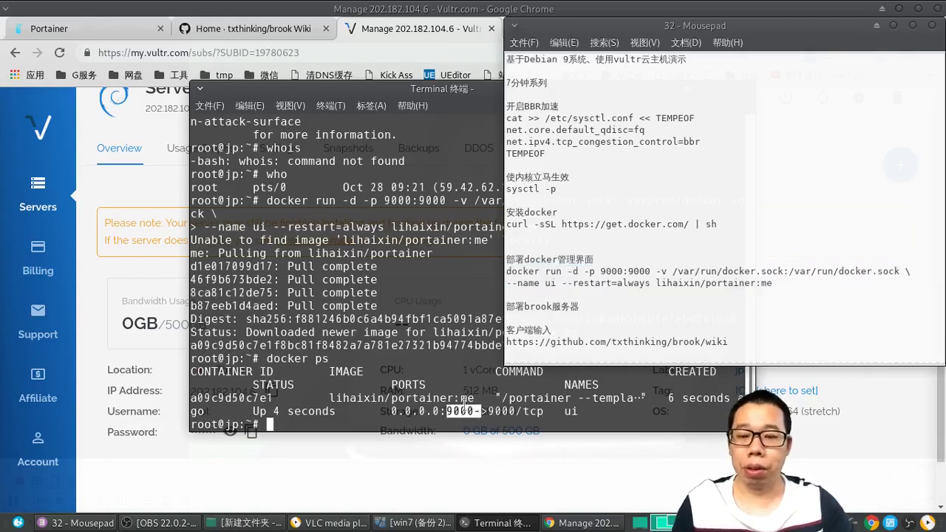
click(97, 364)
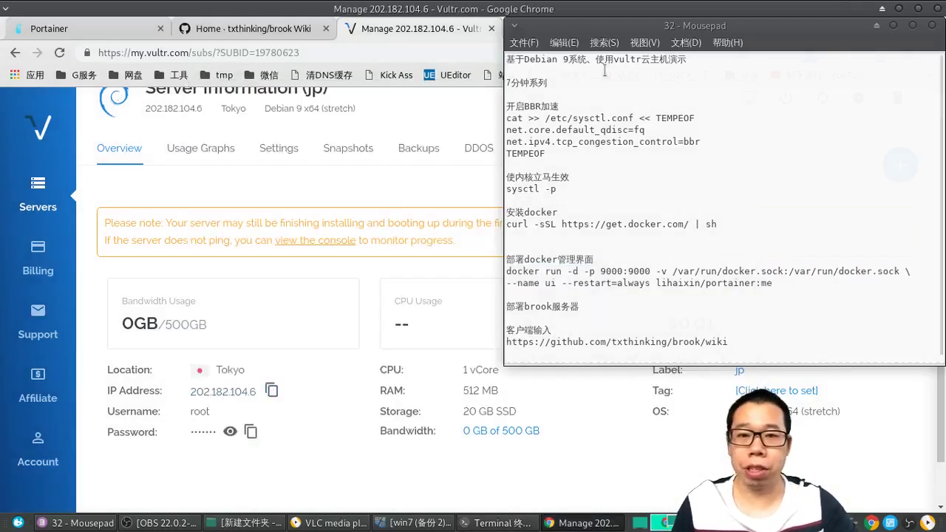
drag(621, 25, 608, 65)
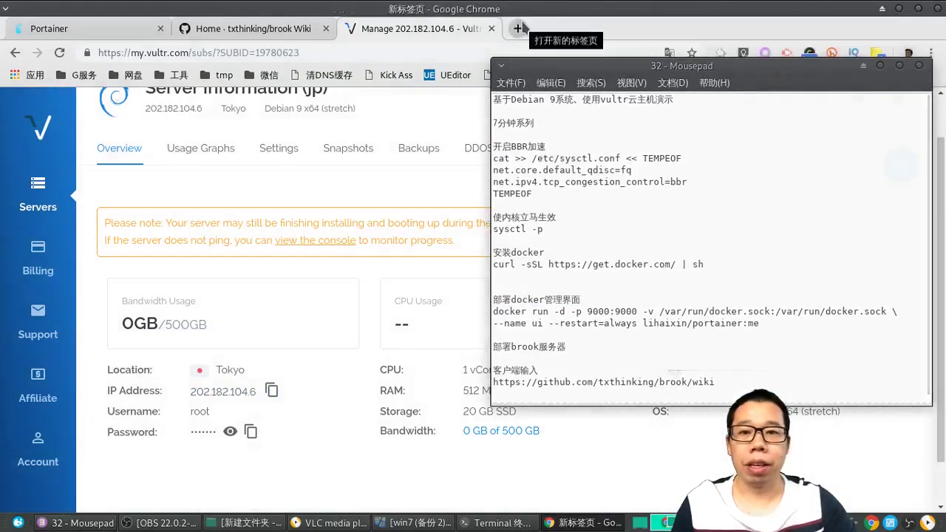
click(525, 24)
text(202.182.104.6)
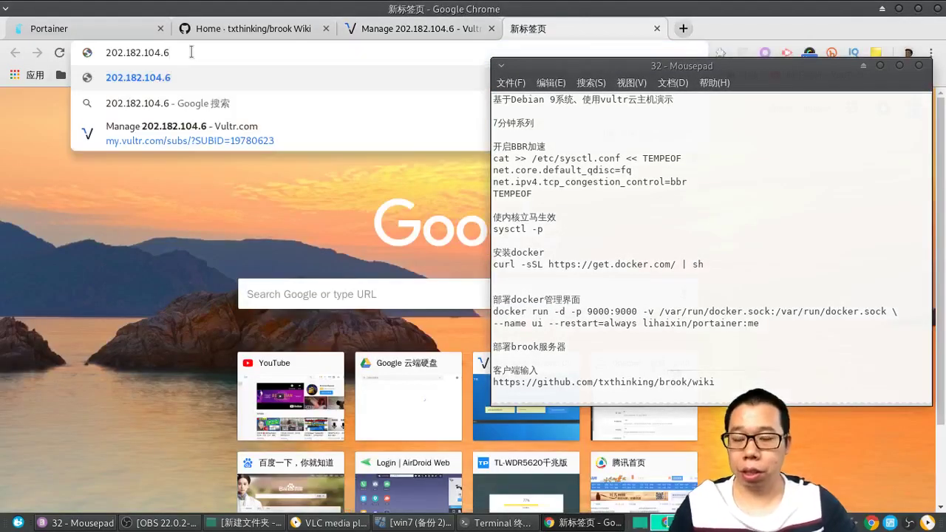
text(:9000)
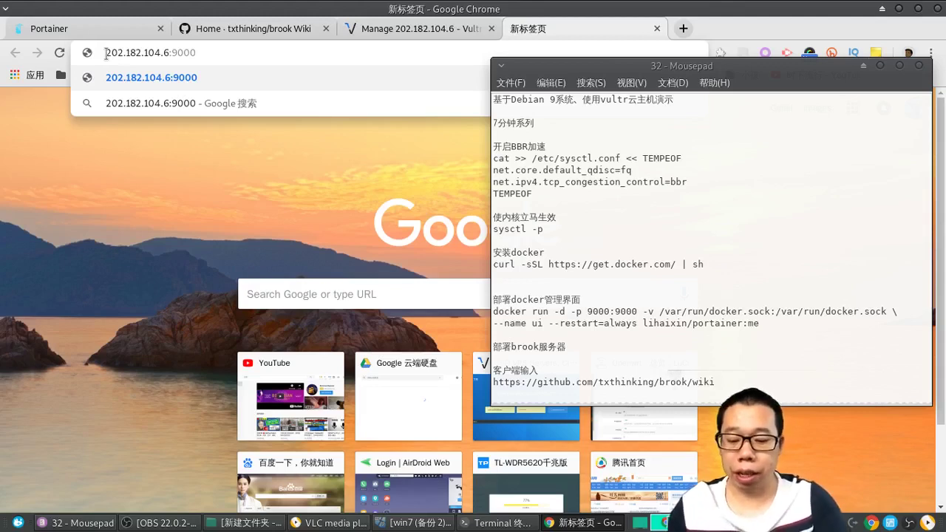
text(https)
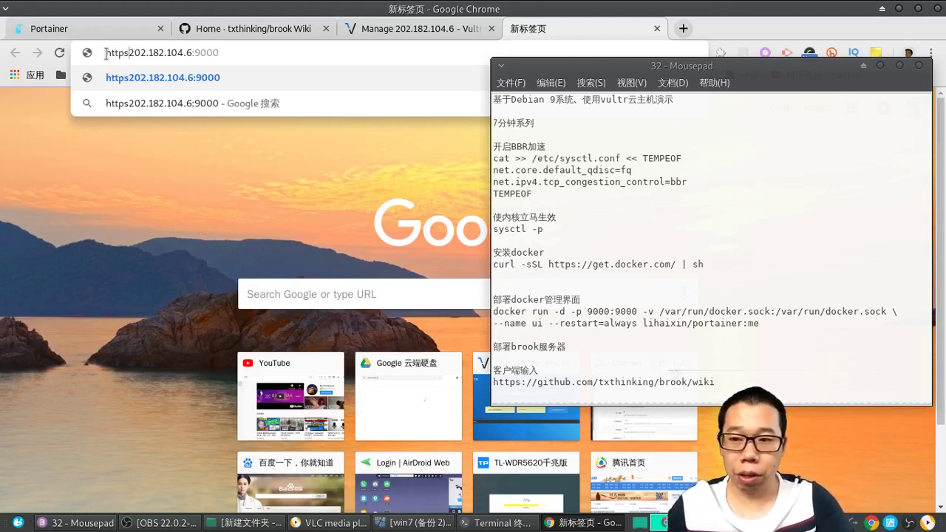
text(://)
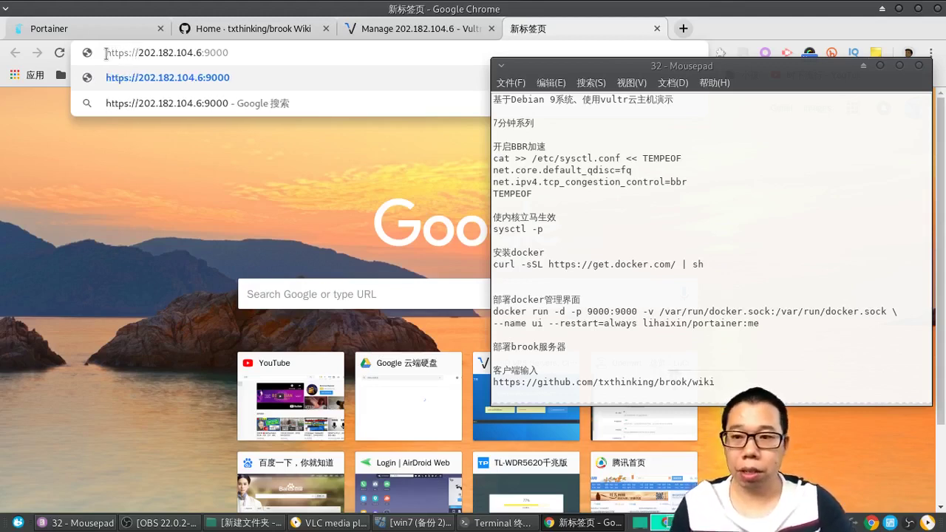
key(Return)
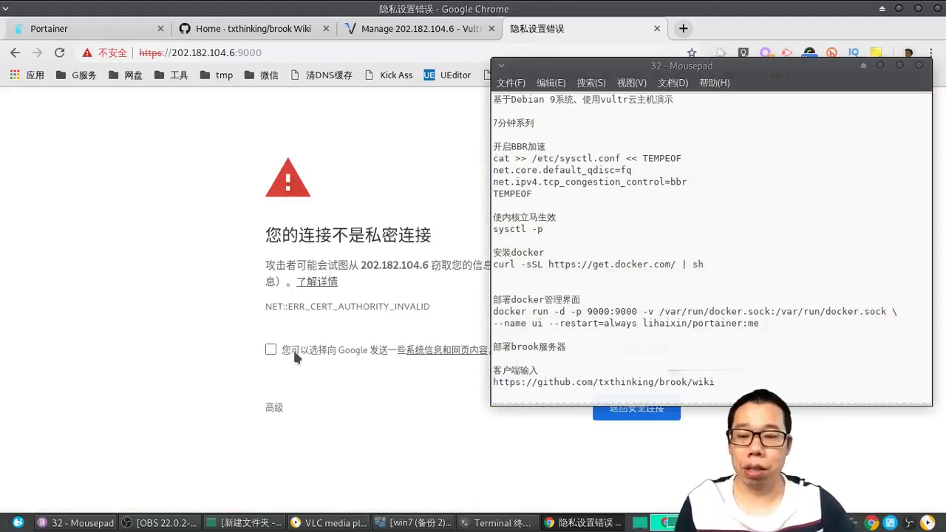
Step: Proceed past the untrusted certificate warning via 高级 and 继续前往202.182.104.6（不安全）
click(275, 408)
scroll(311, 443, down, 1)
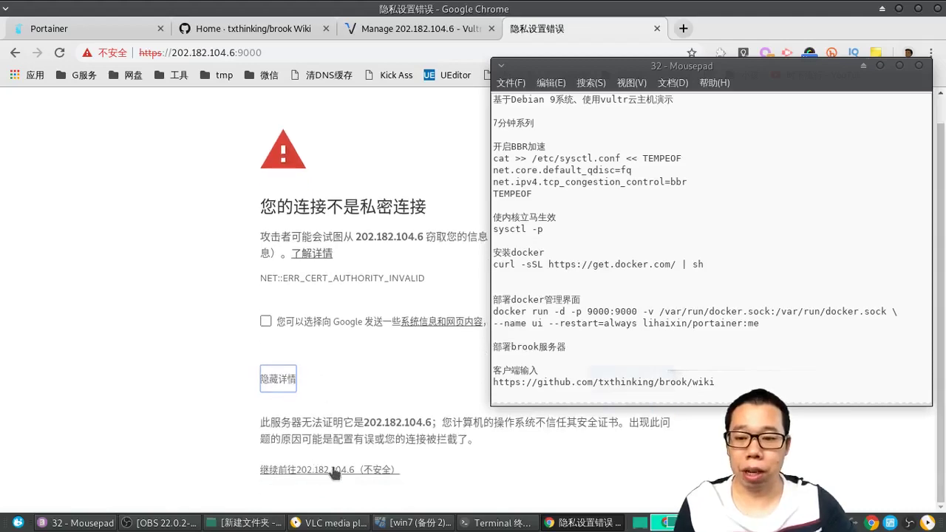
click(341, 470)
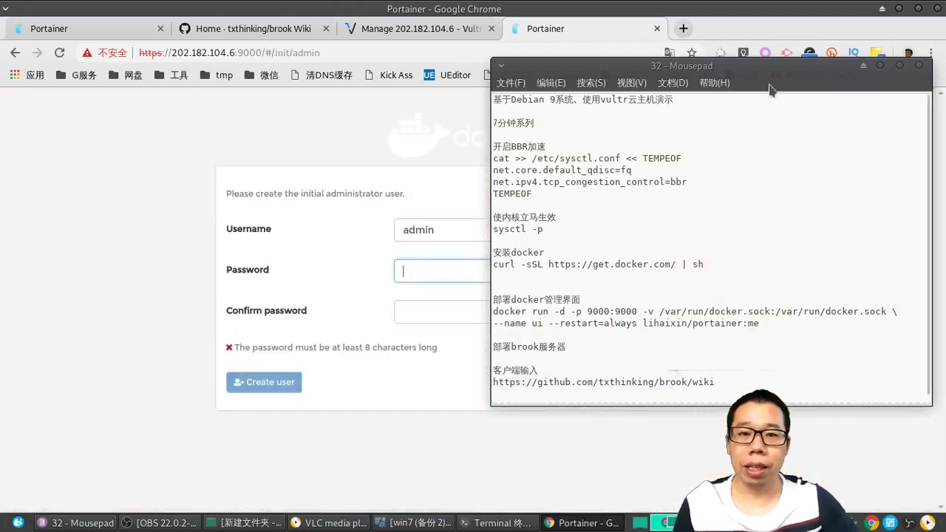
Step: Enter and confirm a password for the admin account, then create the user
click(864, 66)
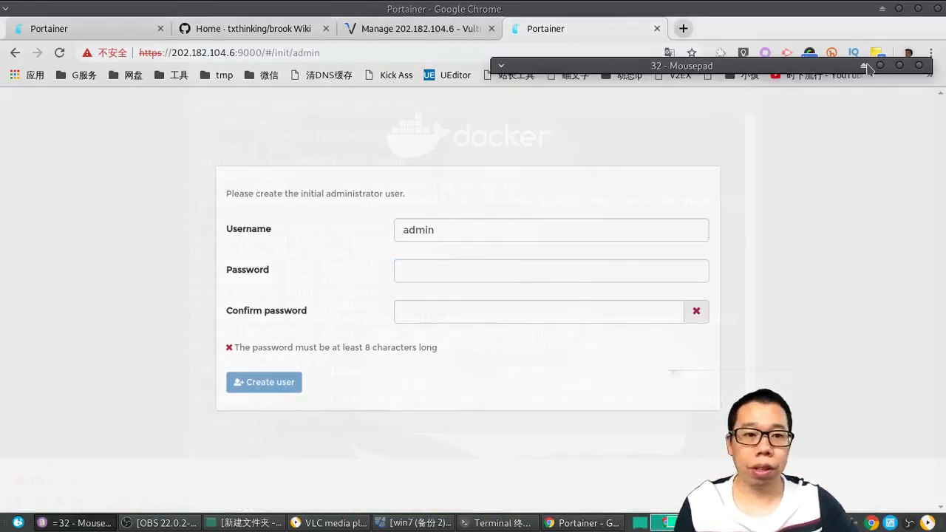
click(864, 66)
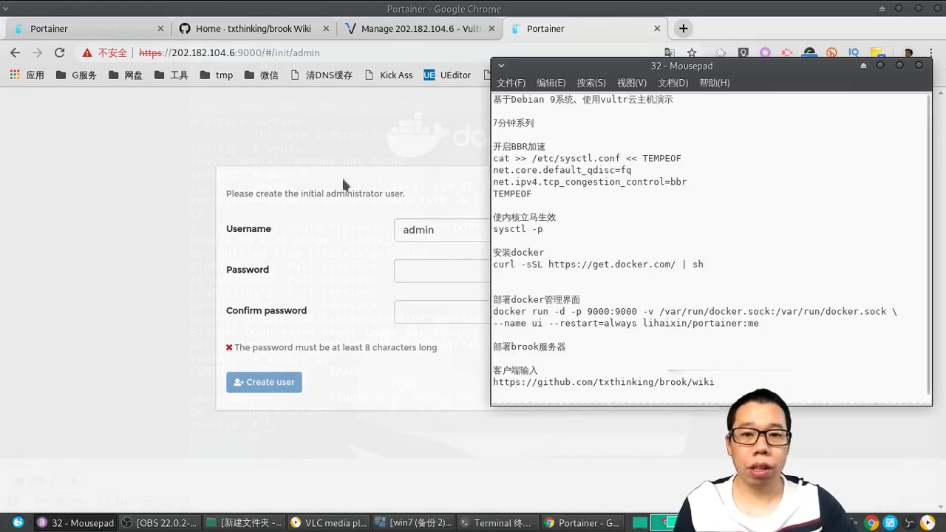
drag(661, 69, 779, 129)
click(434, 271)
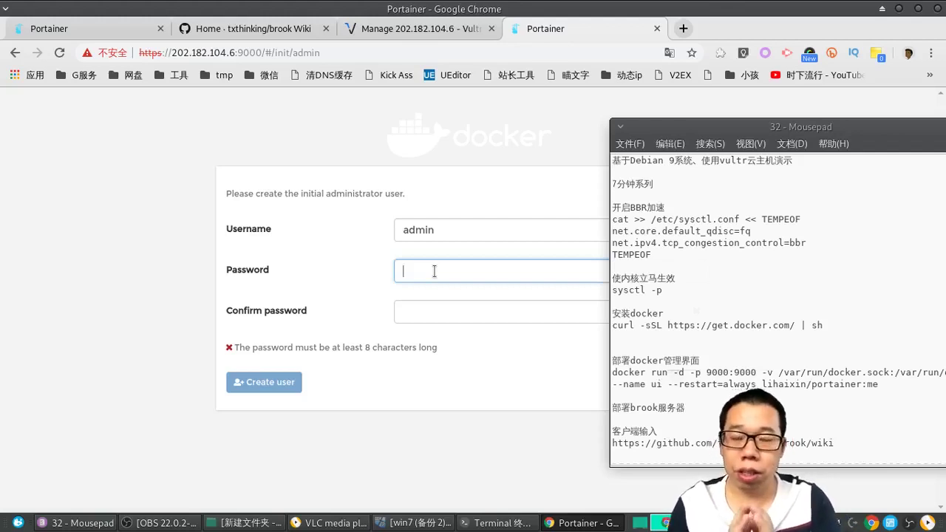
text(12345678)
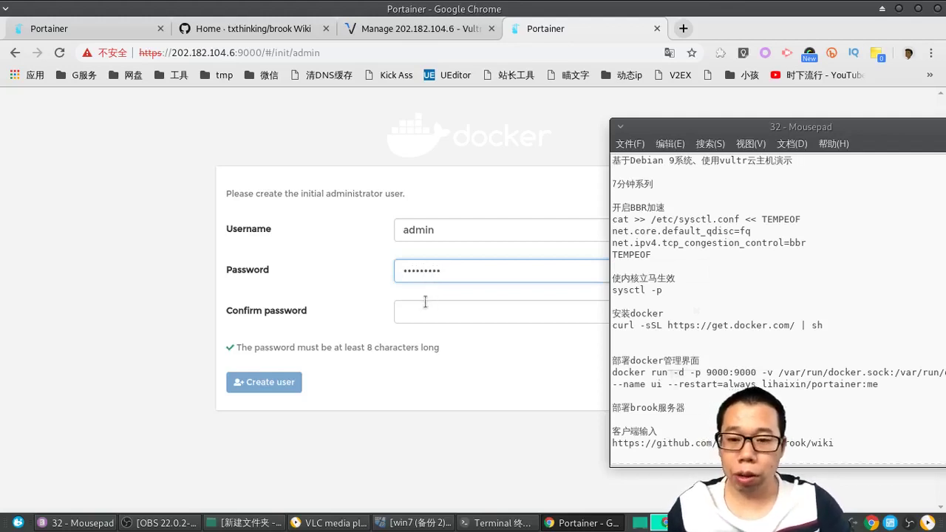
click(425, 303)
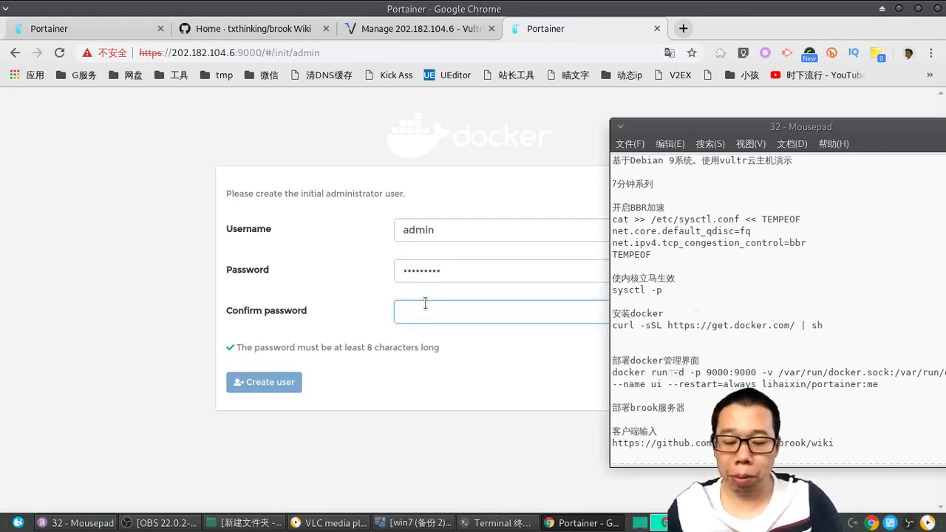
text(123456789)
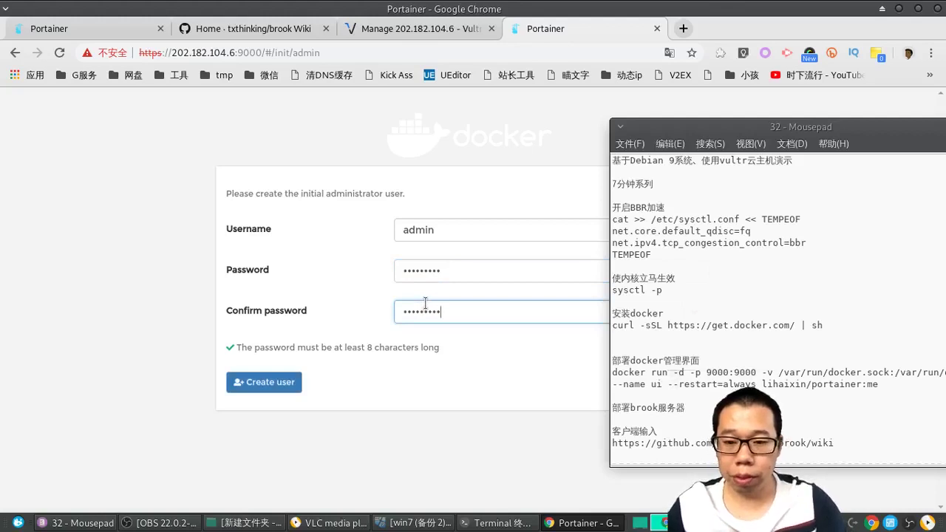
click(270, 382)
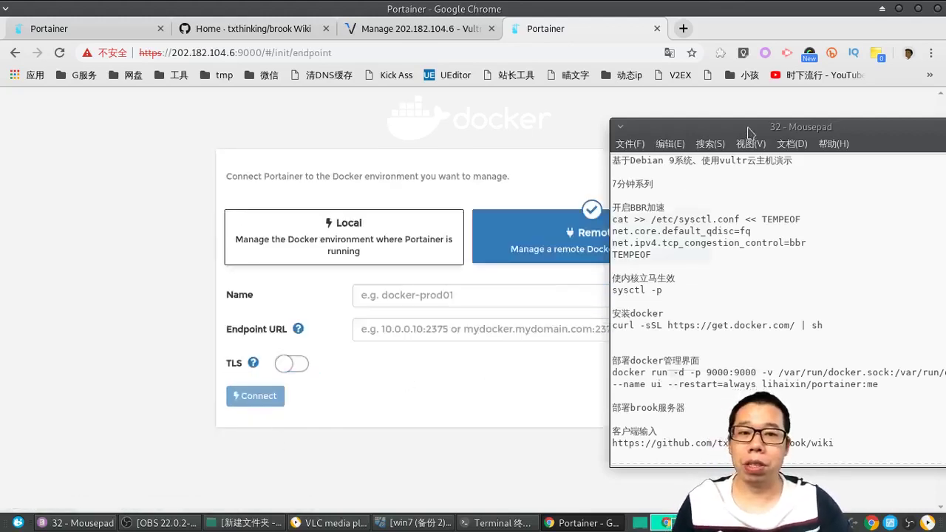
Step: Choose the Local Docker environment and connect to it
drag(748, 131, 865, 166)
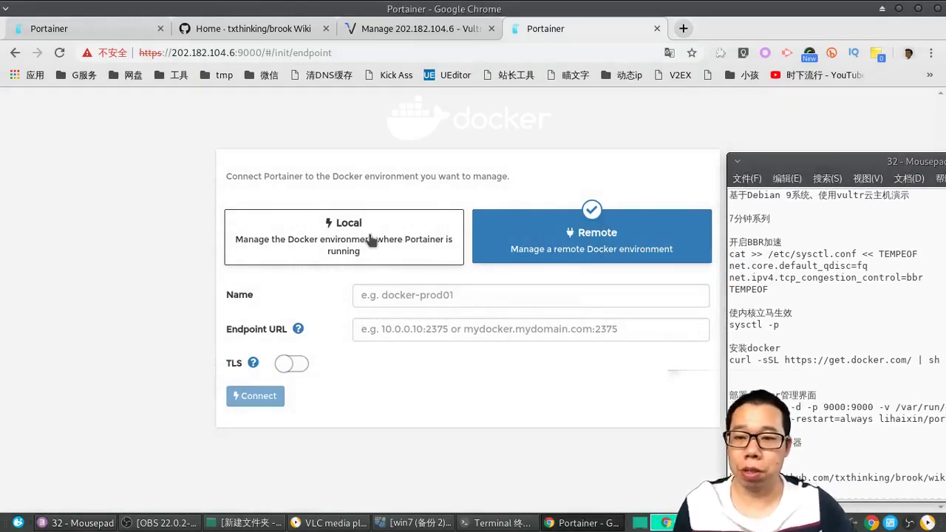
click(372, 240)
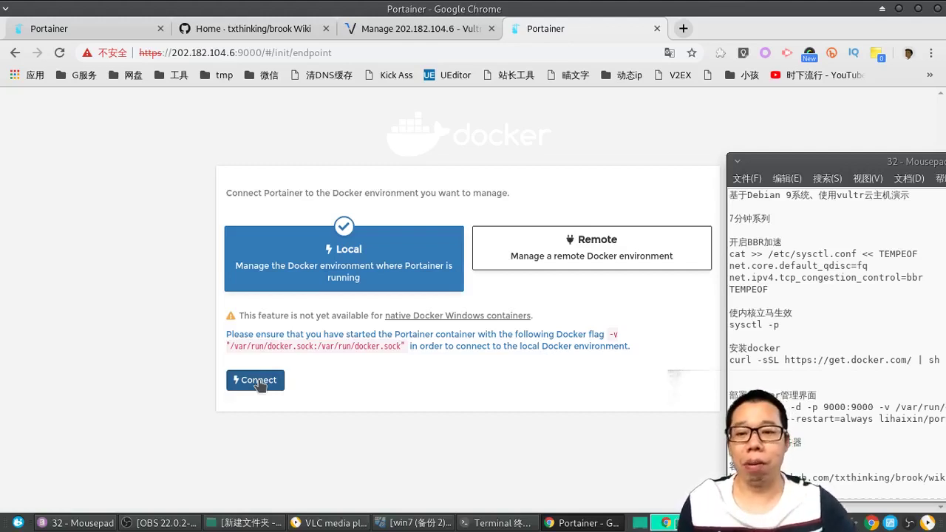
click(257, 382)
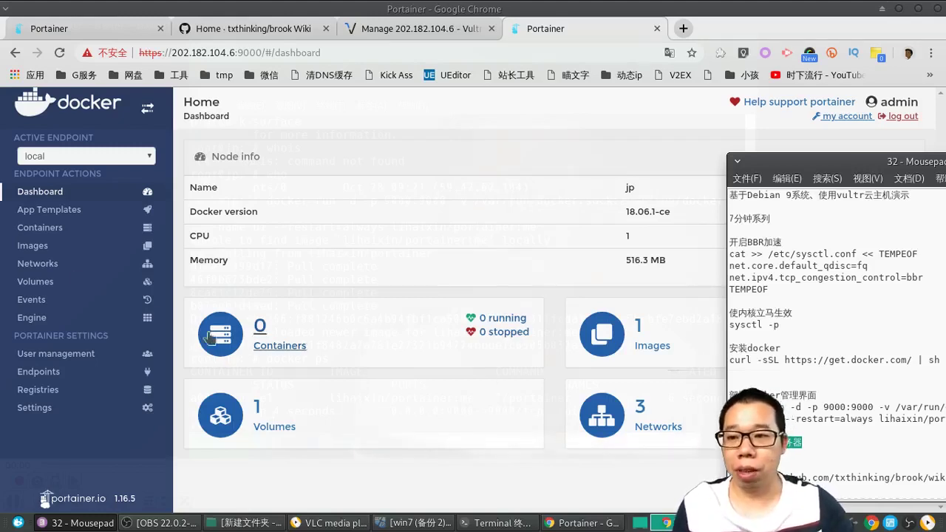
Step: Start a Brook Server app template and name the container 61089.brook.server
click(76, 212)
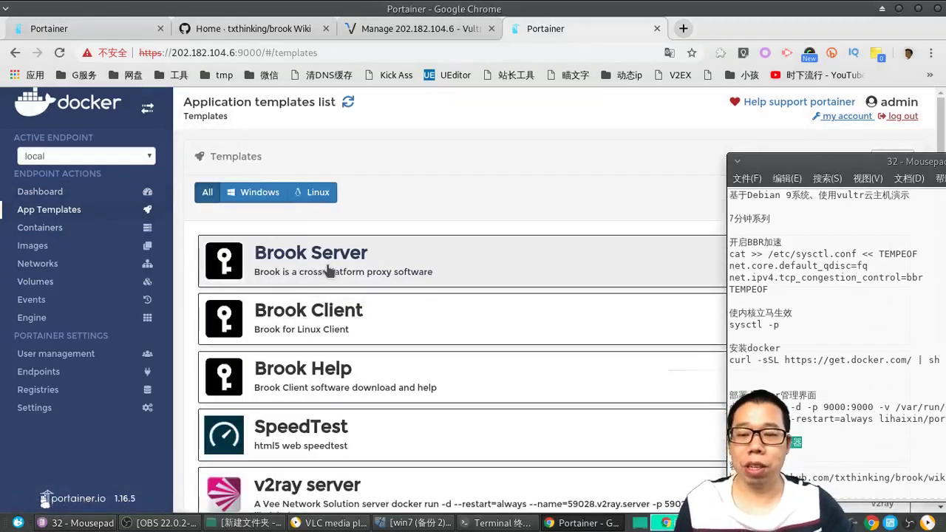
click(330, 271)
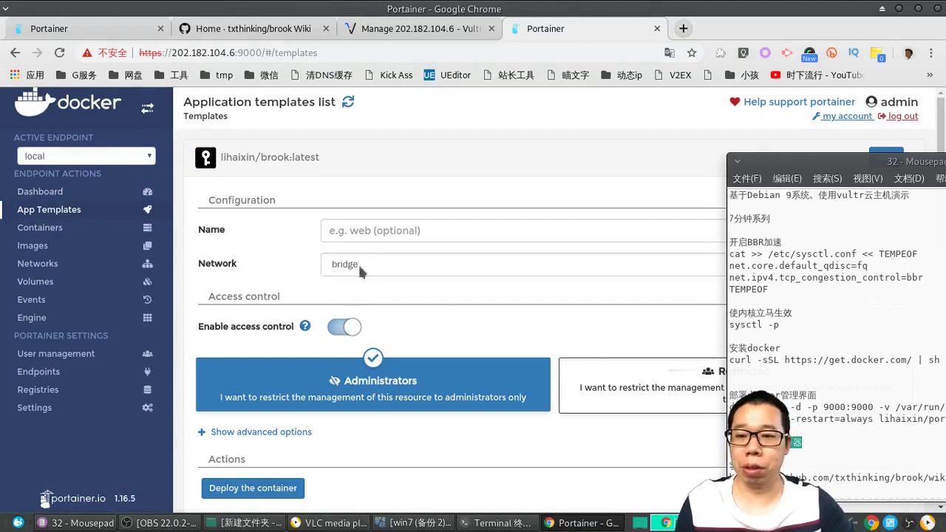
click(351, 231)
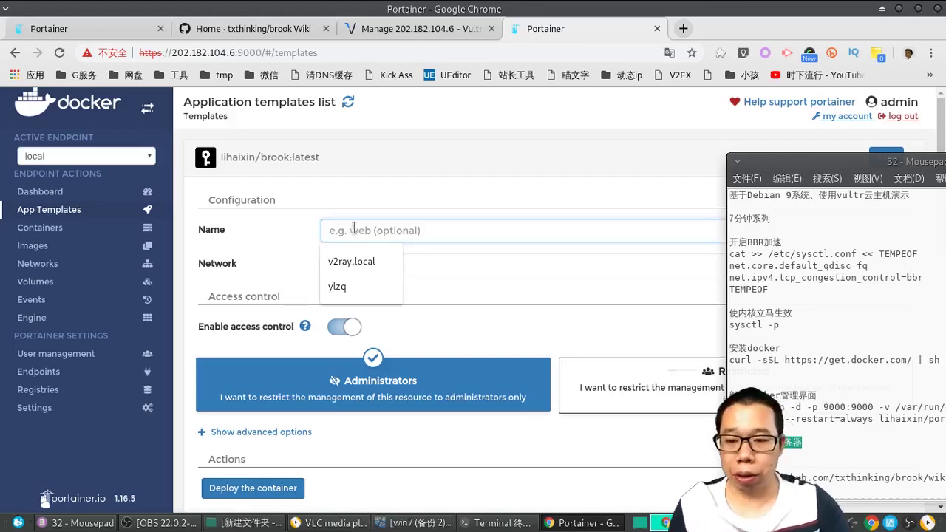
click(284, 433)
scroll(382, 393, down, 1)
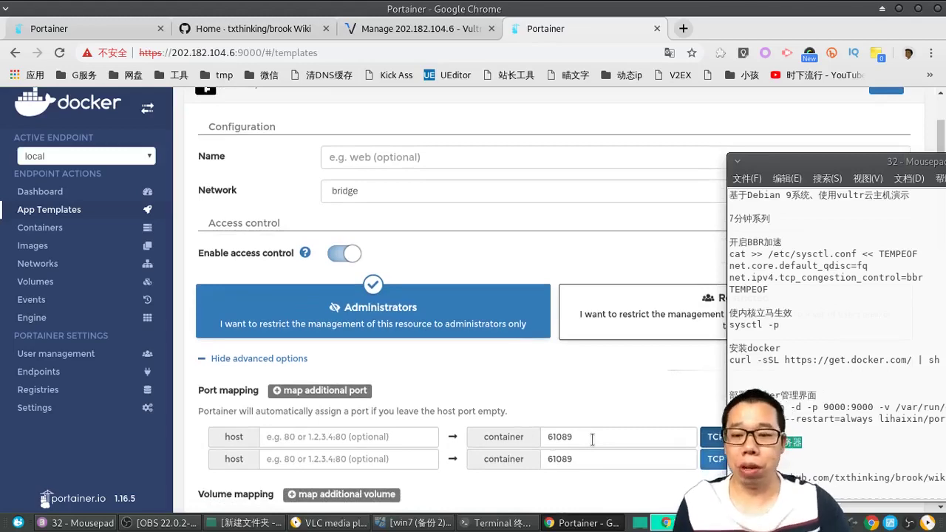
scroll(372, 258, up, 1)
scroll(354, 190, down, 1)
click(342, 156)
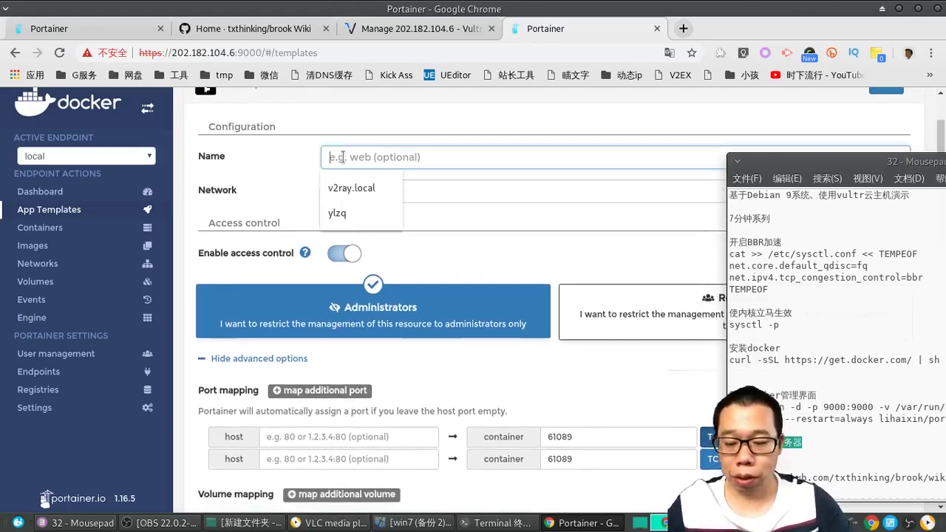
text(61)
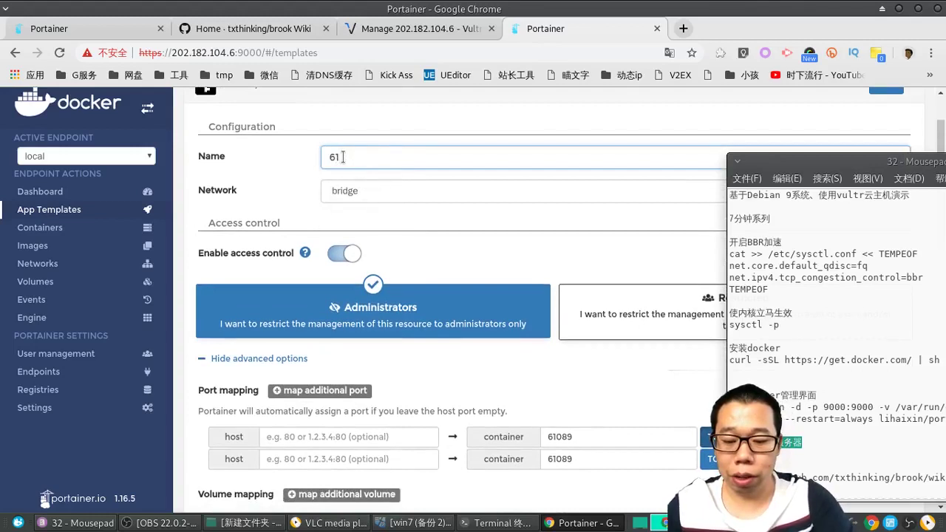
text(089.)
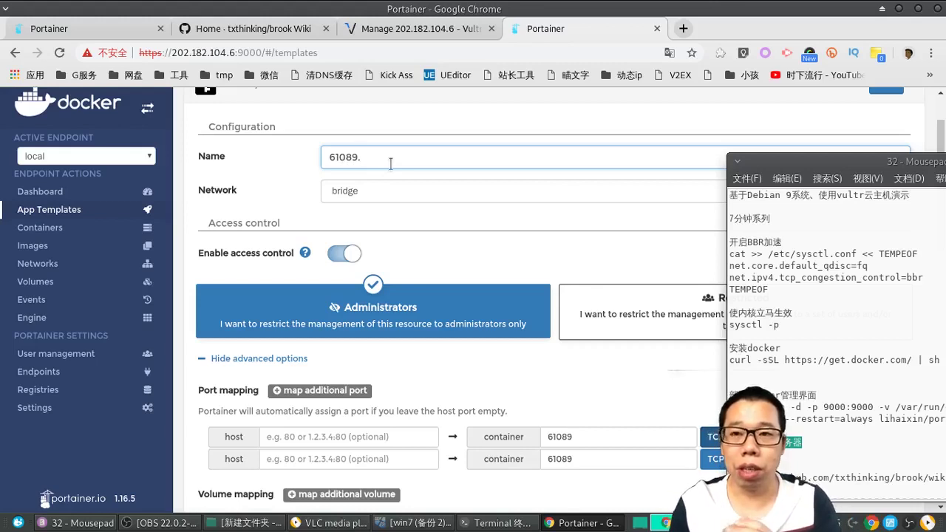
text(brook)
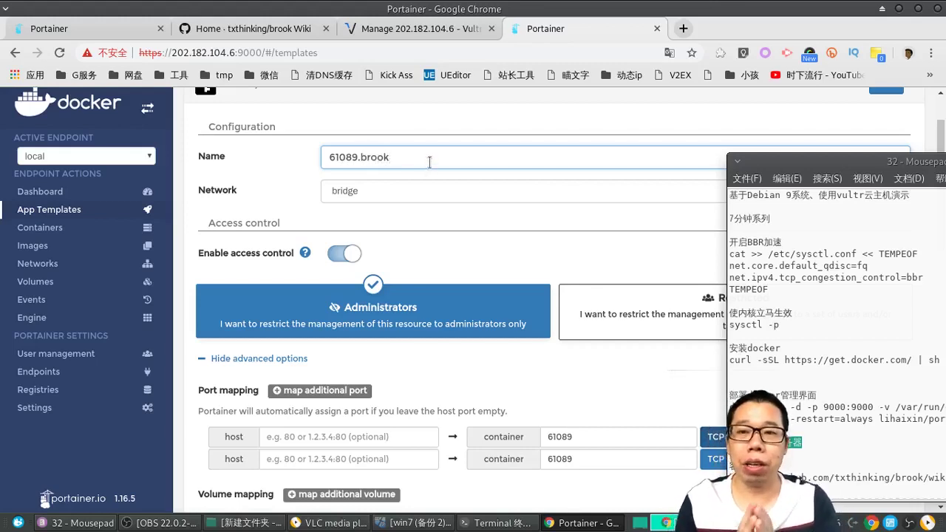
text(.ser)
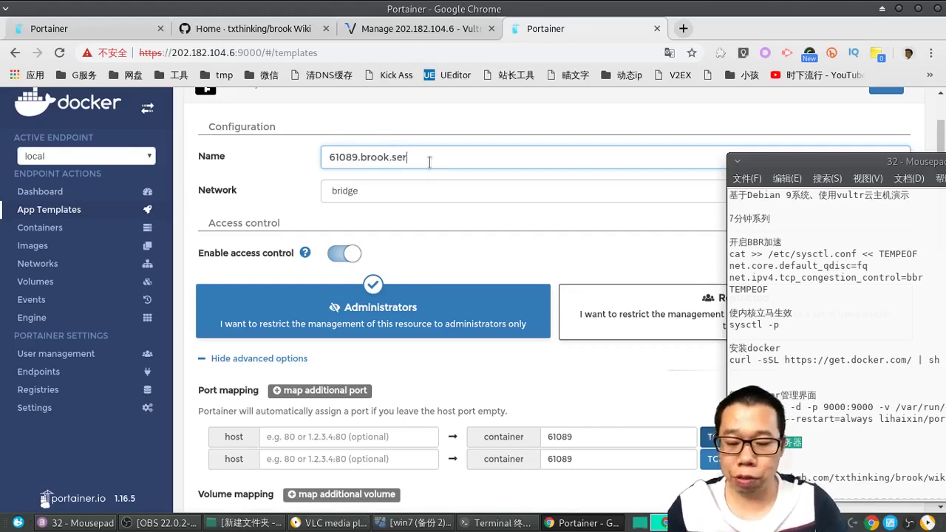
text(ver)
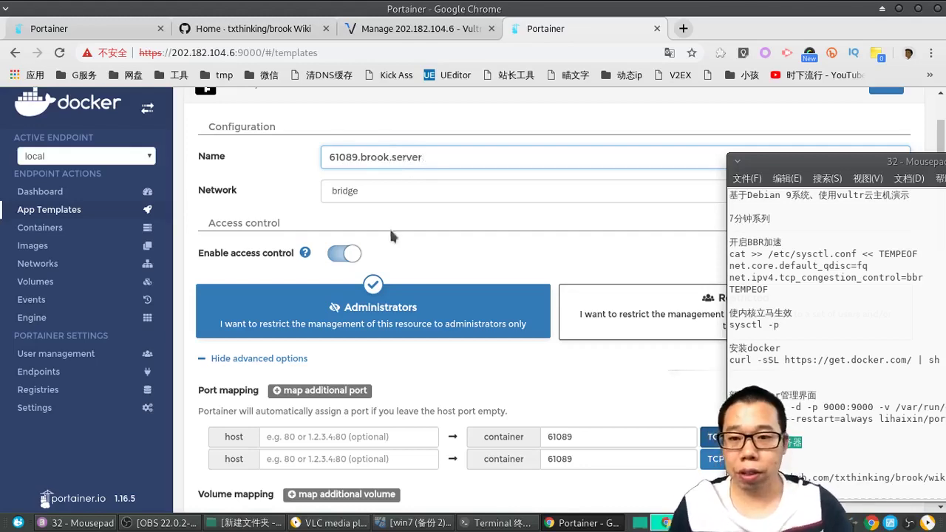
Step: Turn off access control, set both host ports to 61089, and deploy the container
scroll(417, 265, down, 1)
scroll(355, 321, down, 2)
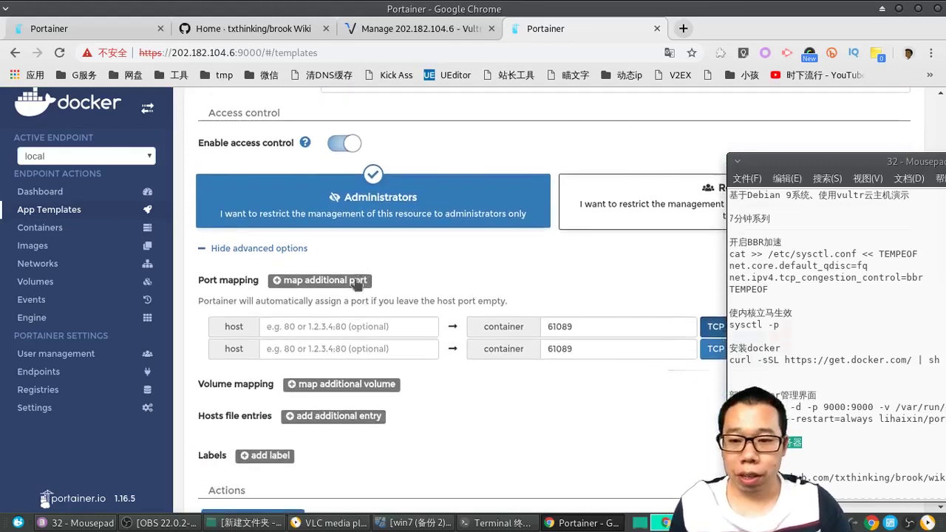
click(337, 145)
click(288, 252)
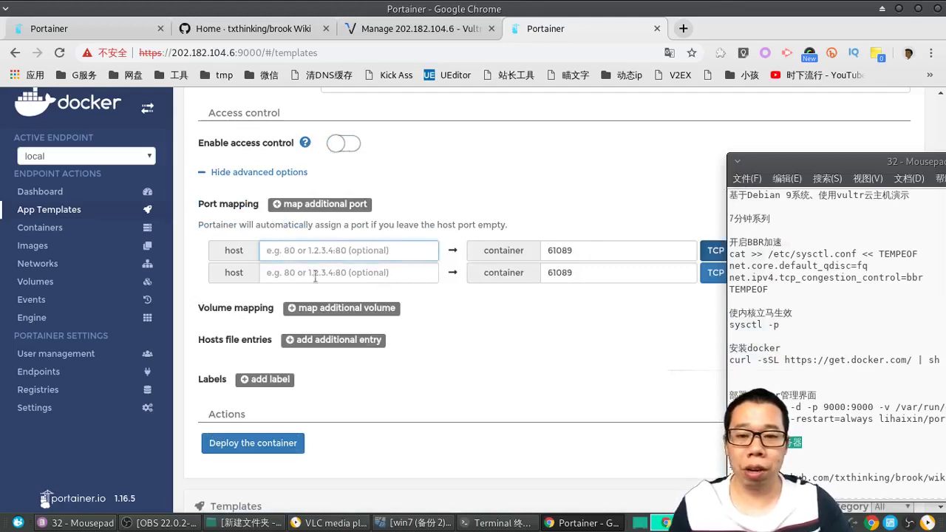
text(61)
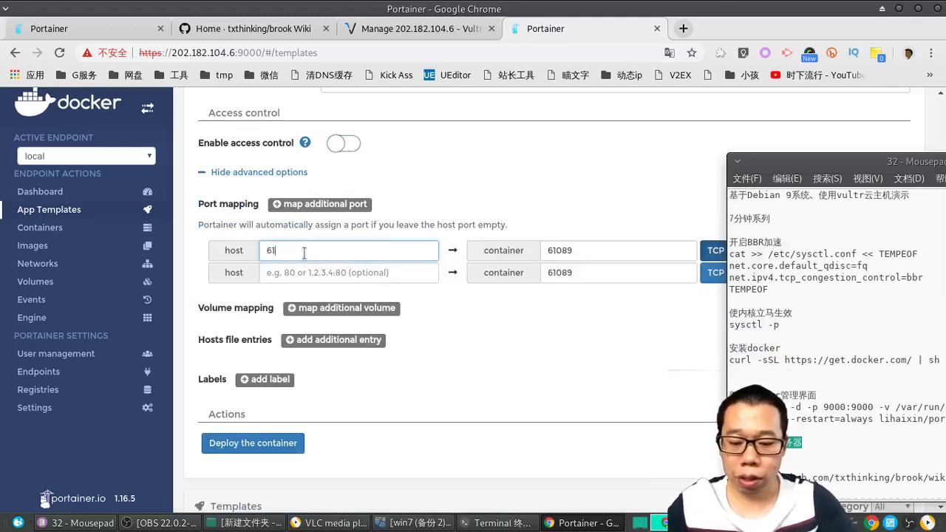
text(089)
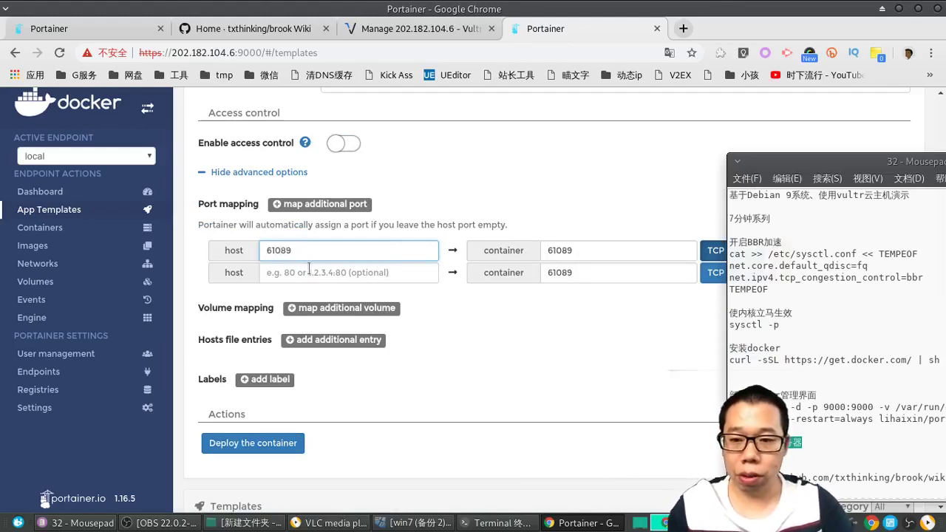
click(306, 271)
text(61089)
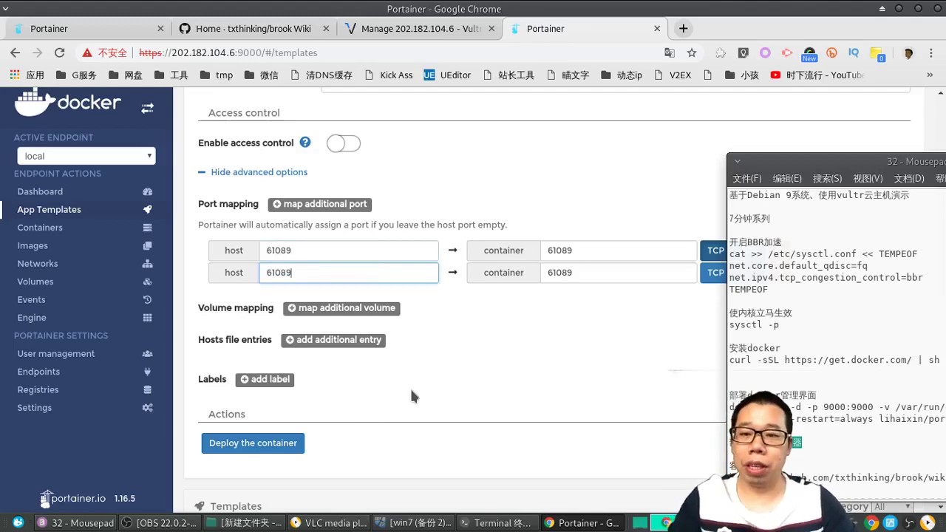
scroll(391, 385, down, 2)
click(271, 371)
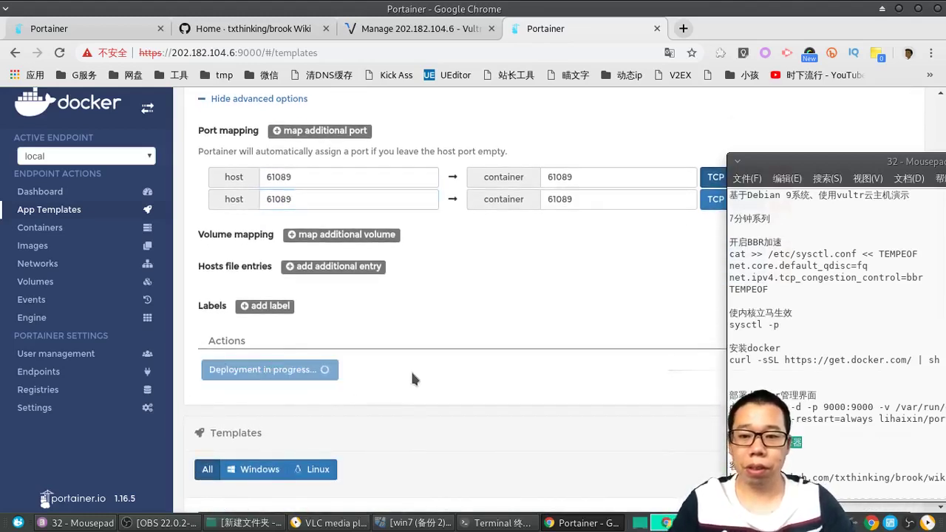
scroll(413, 370, up, 3)
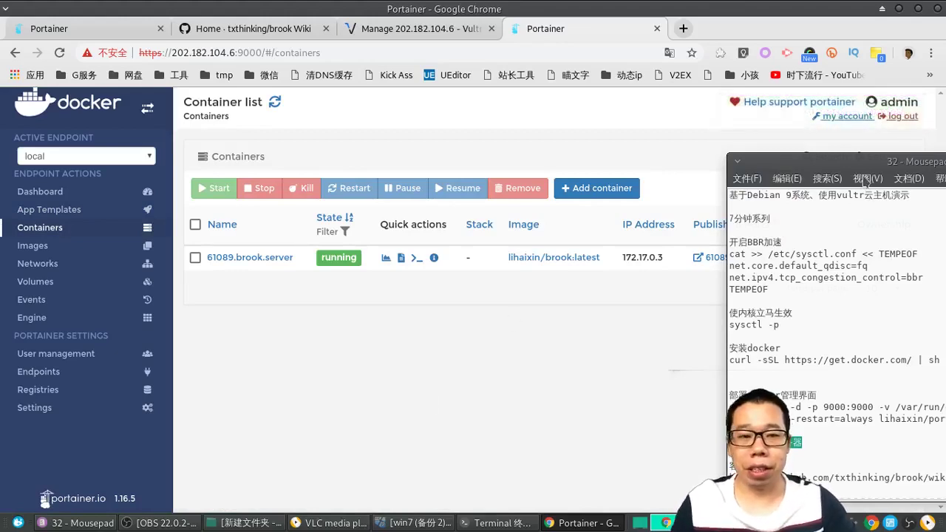
Step: Shade the Mousepad notes window, move it aside, and open 61089.brook.server's details
drag(859, 170, 446, 348)
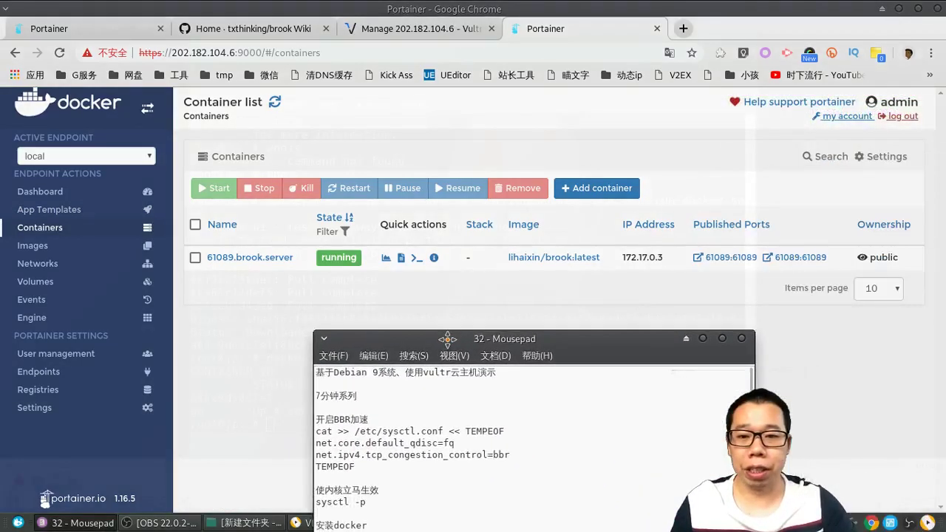
click(686, 339)
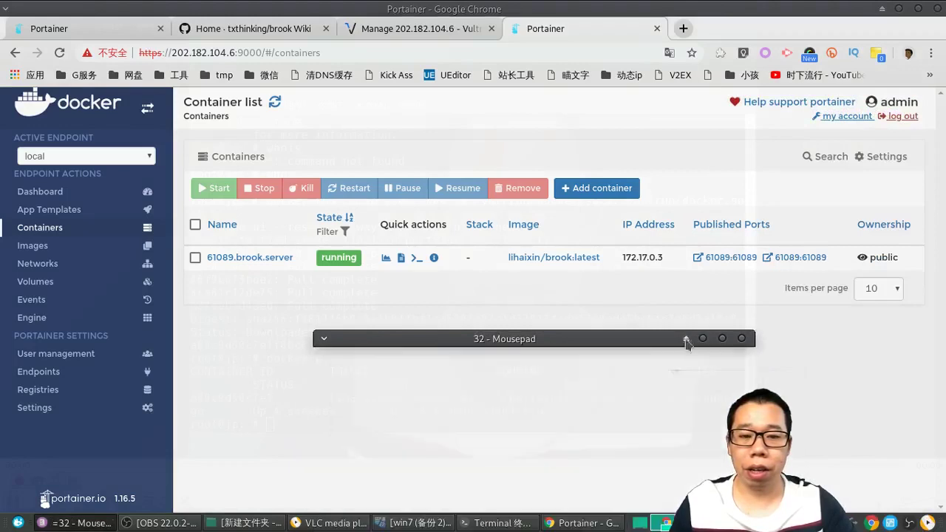
drag(662, 344, 731, 136)
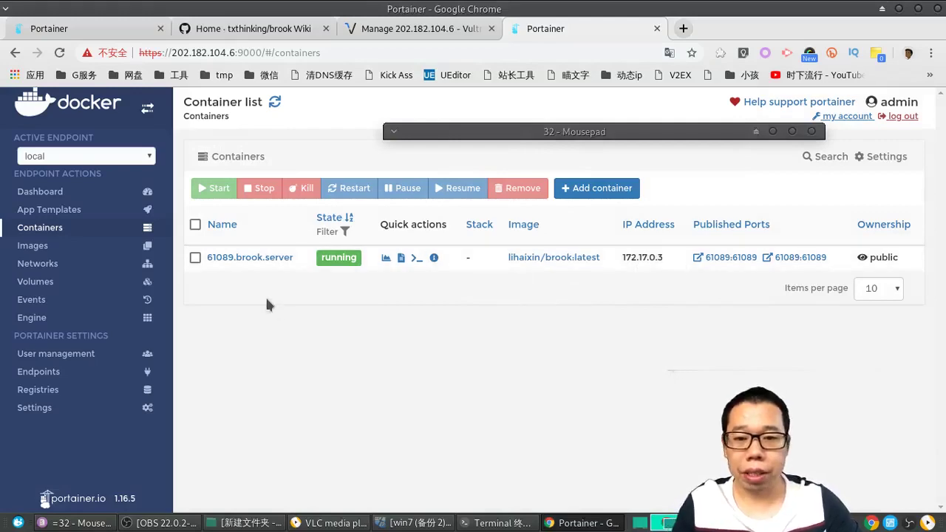
click(257, 260)
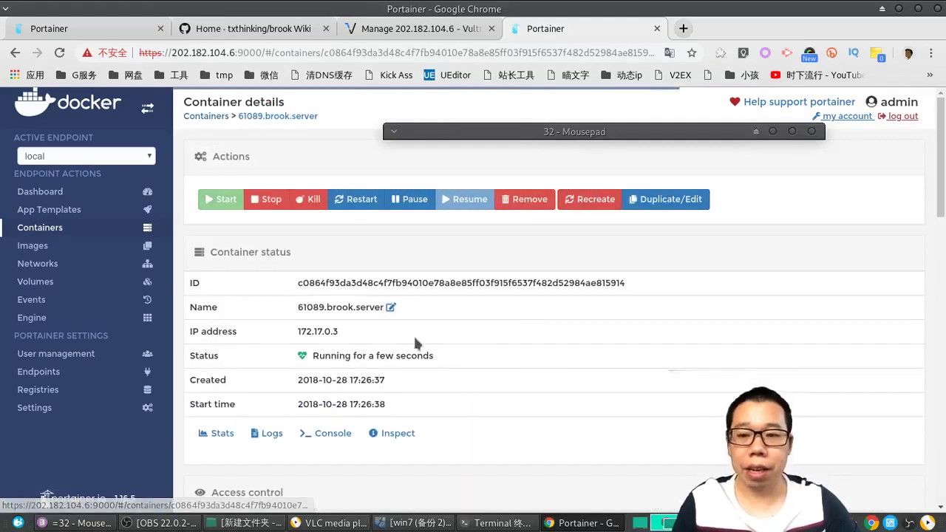
Step: Highlight the port mappings: 61089/tcp published on host 0.0.0.0:61089
scroll(435, 343, down, 2)
scroll(434, 340, down, 5)
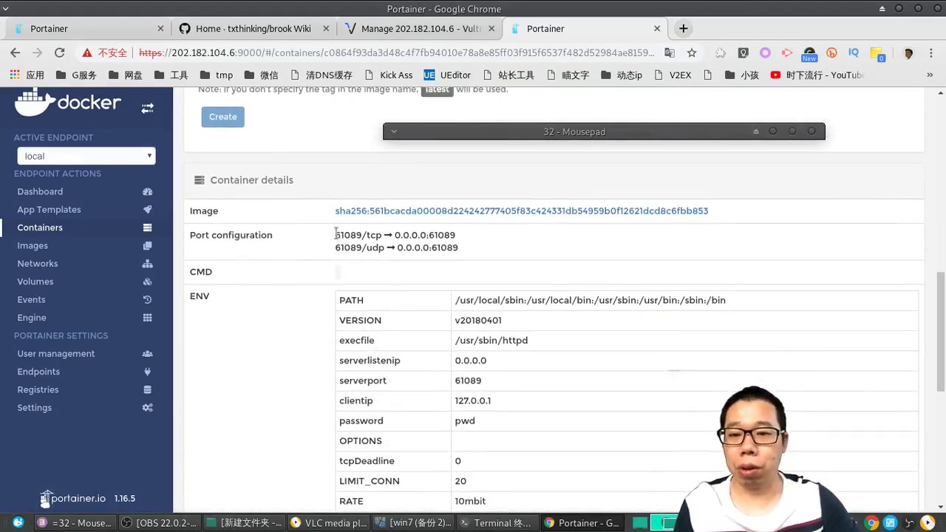
drag(335, 231, 459, 235)
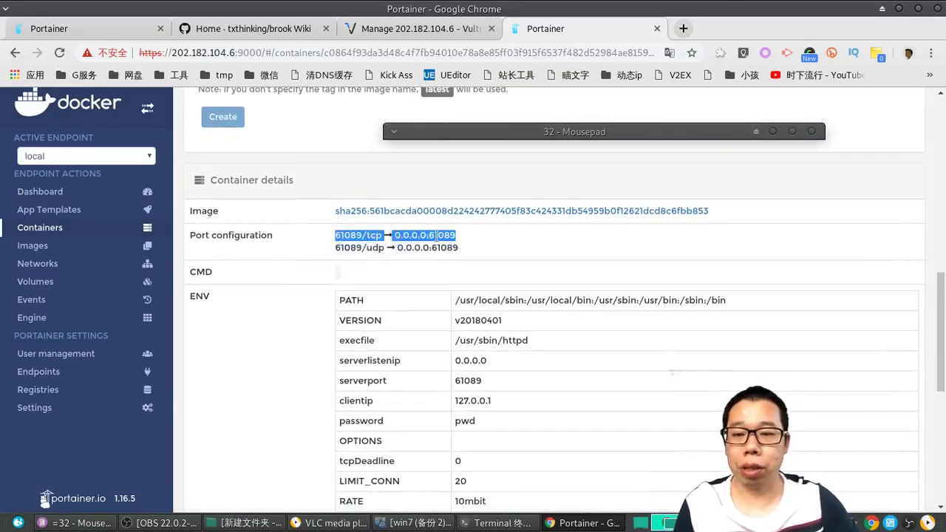
click(435, 236)
drag(336, 236, 380, 235)
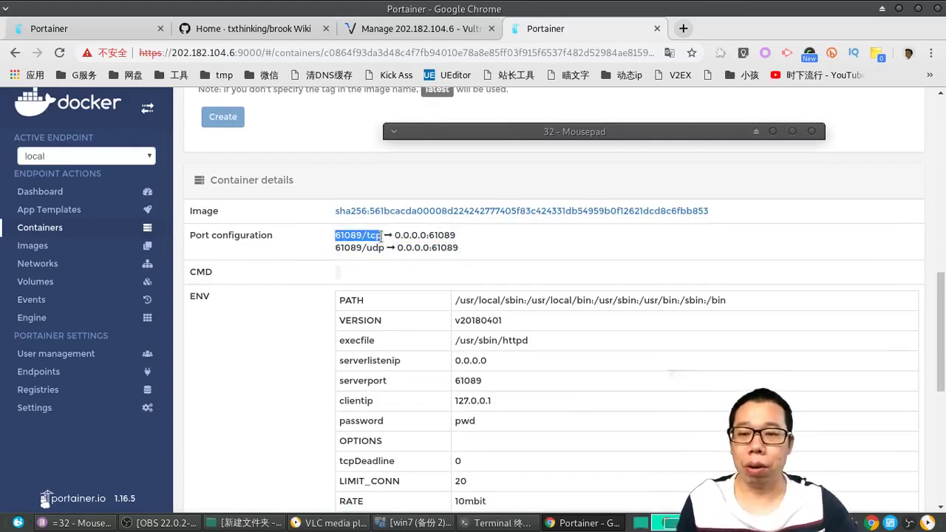
drag(395, 235, 456, 240)
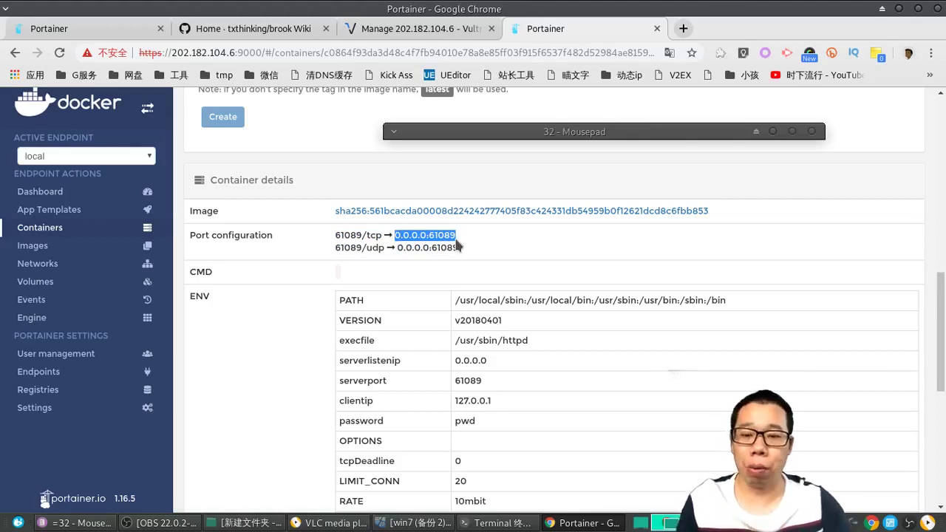
Step: Highlight the ENV values: the password, RATE 10mbit and LIMIT_CONN 20
scroll(473, 384, down, 1)
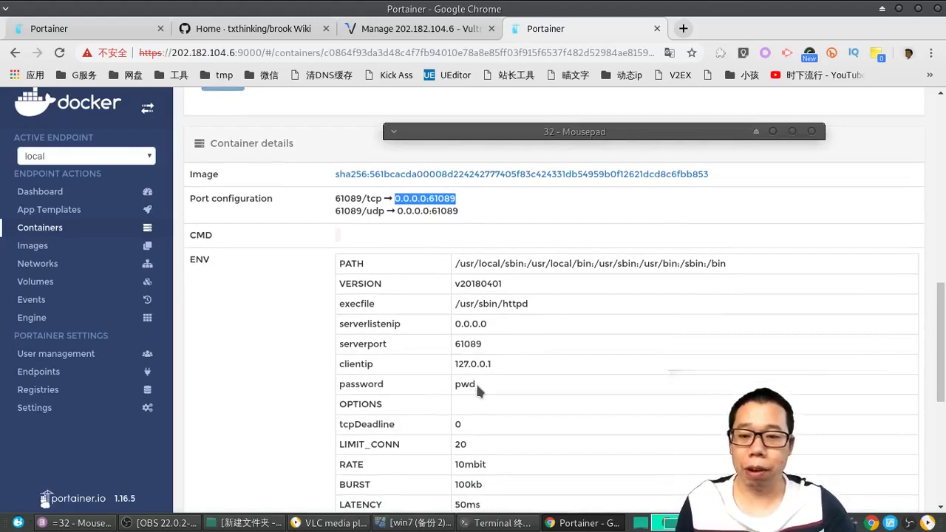
double_click(475, 381)
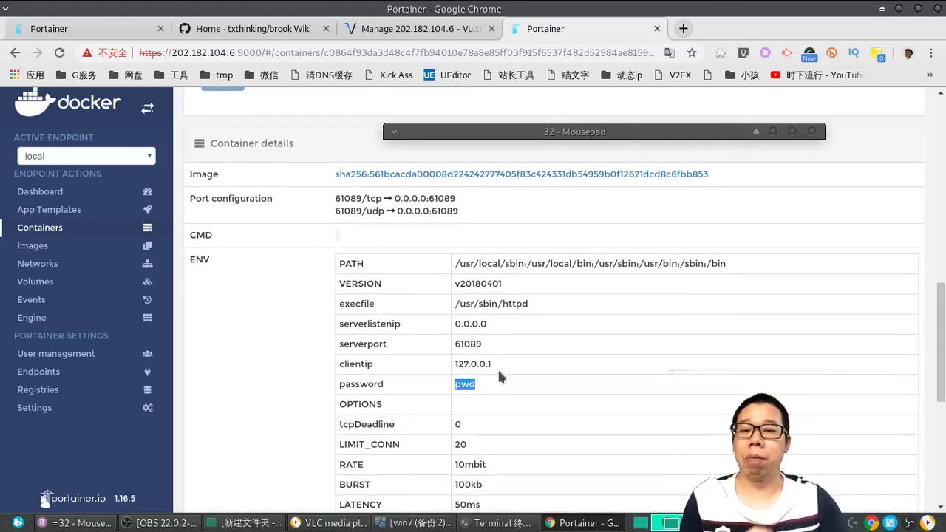
scroll(491, 399, down, 2)
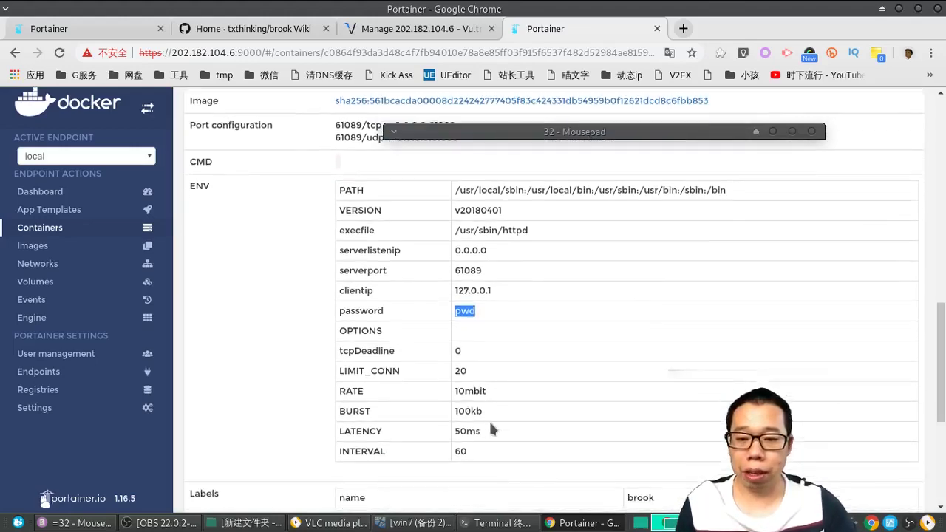
click(454, 394)
mouse_move(454, 394)
mouse_down()
mouse_move(473, 393)
mouse_move(464, 393)
mouse_up()
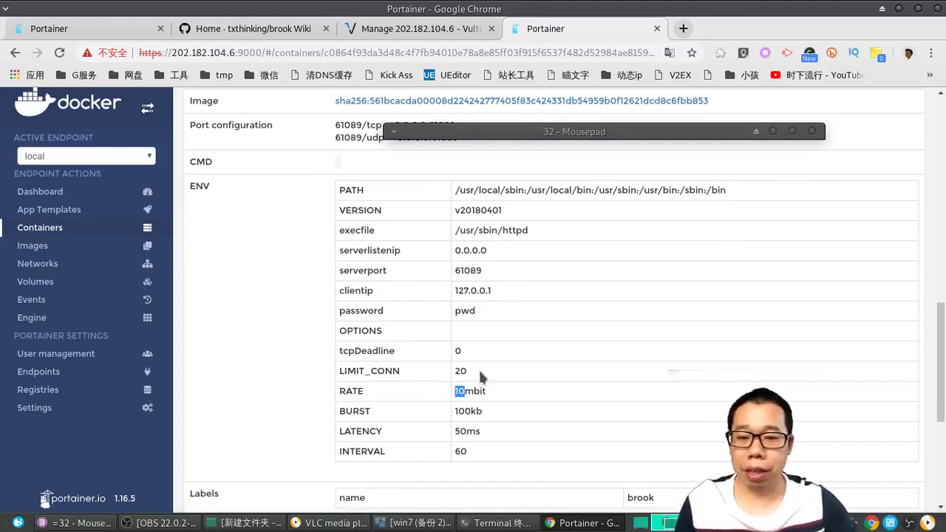
drag(472, 370, 456, 376)
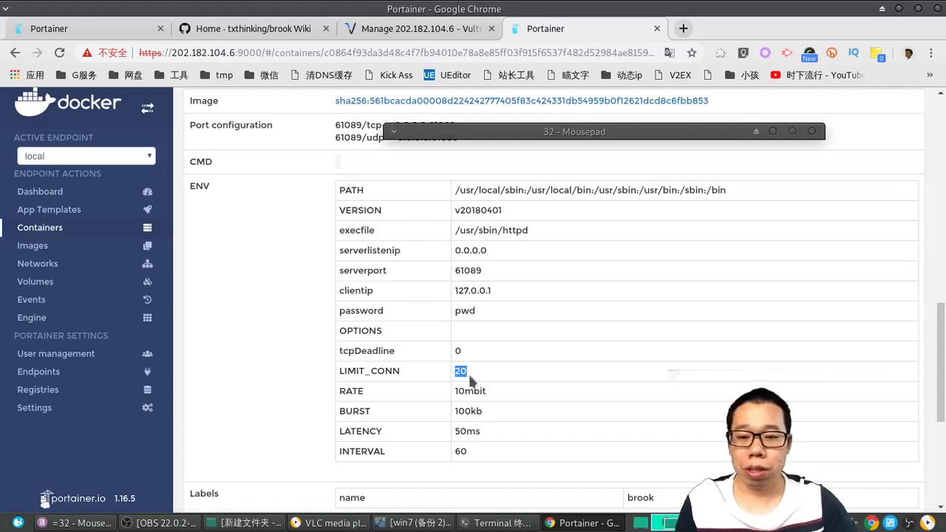
scroll(478, 371, up, 2)
scroll(479, 369, up, 2)
scroll(479, 362, down, 4)
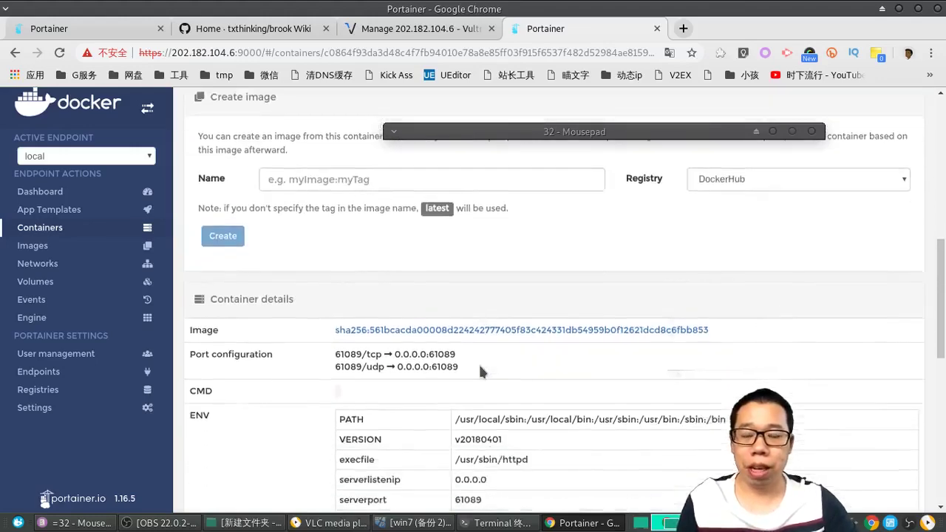
scroll(493, 402, up, 4)
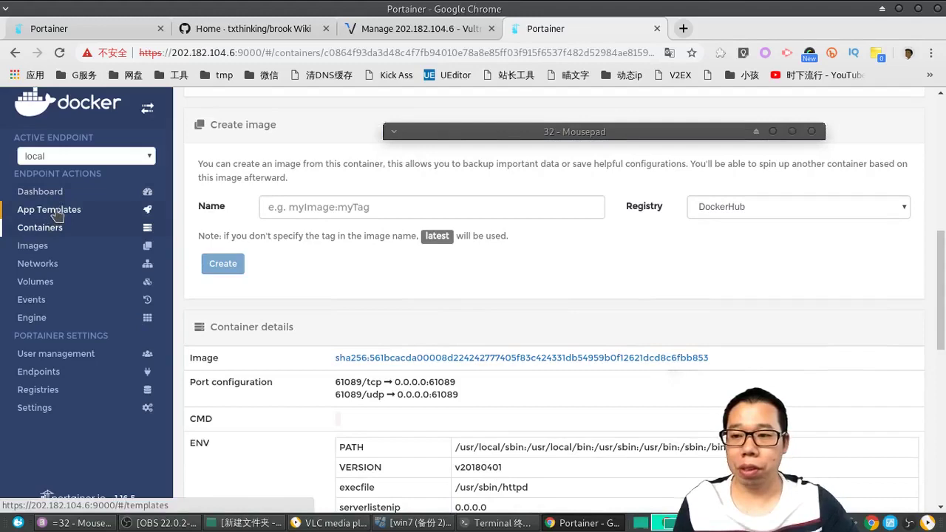
Step: Go to the App Templates list and browse for the SpeedTest template
click(57, 214)
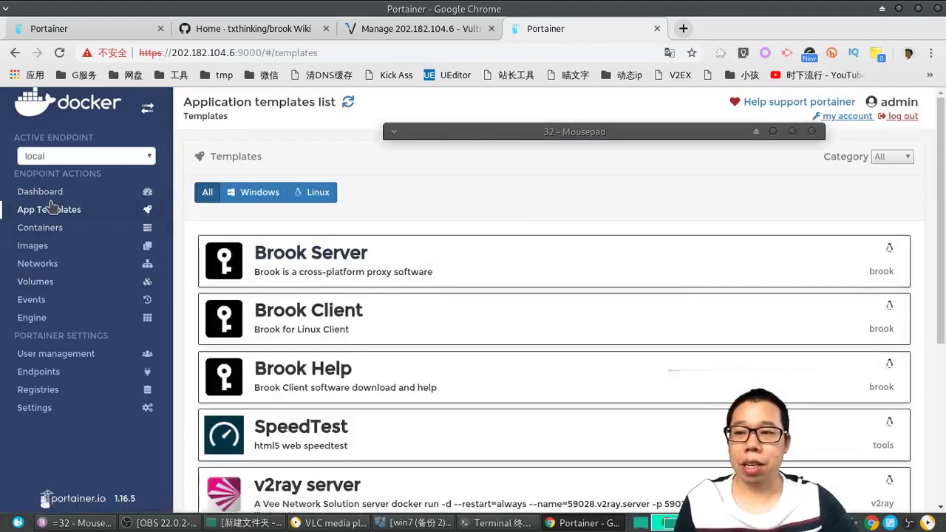
click(46, 194)
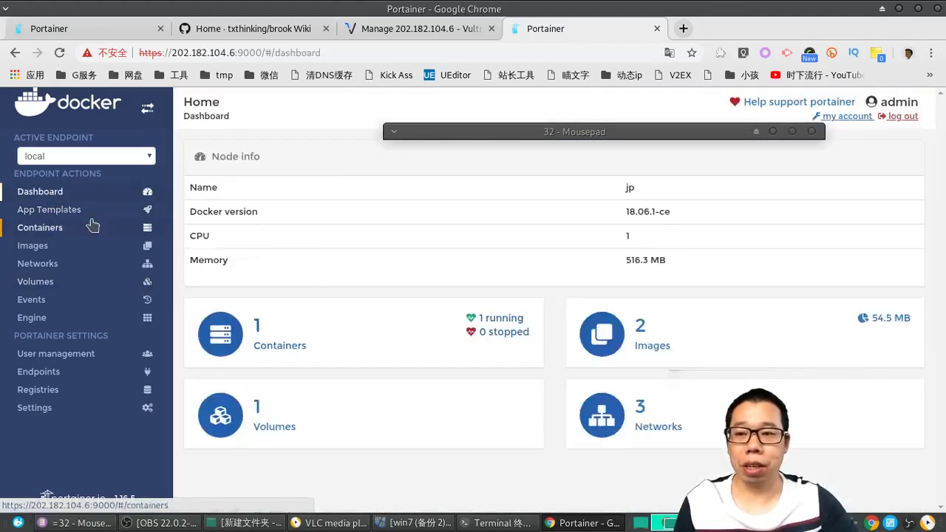
click(77, 212)
scroll(336, 390, down, 3)
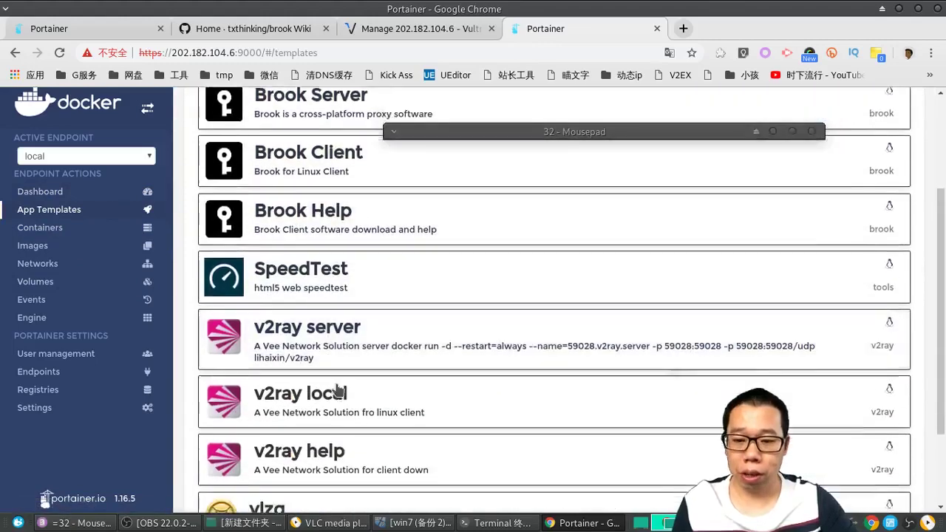
scroll(337, 389, down, 3)
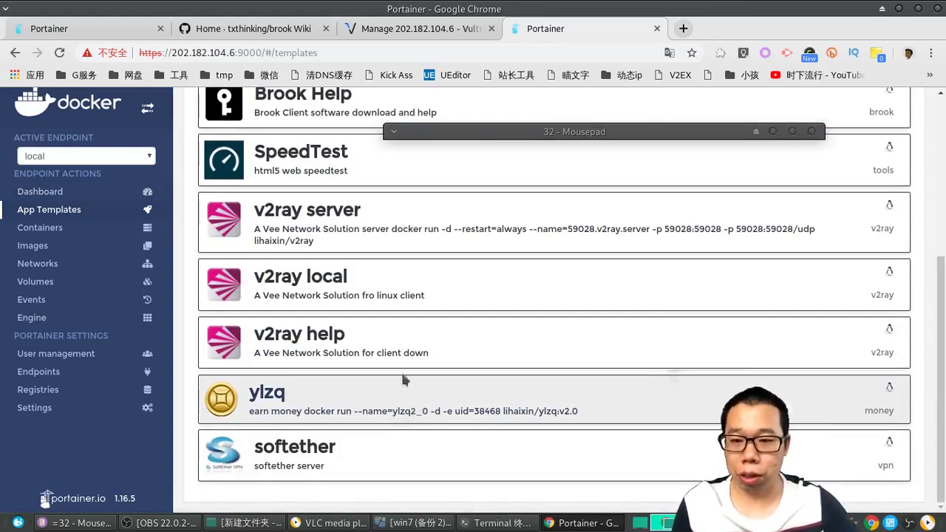
scroll(365, 329, up, 3)
Step: Deploy the SpeedTest template as a container named 80.speedtest
click(327, 266)
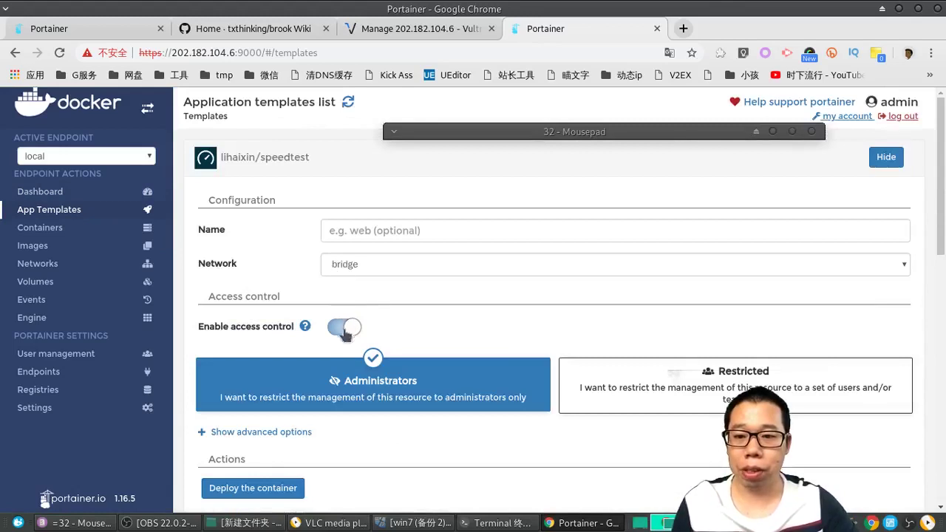
click(350, 227)
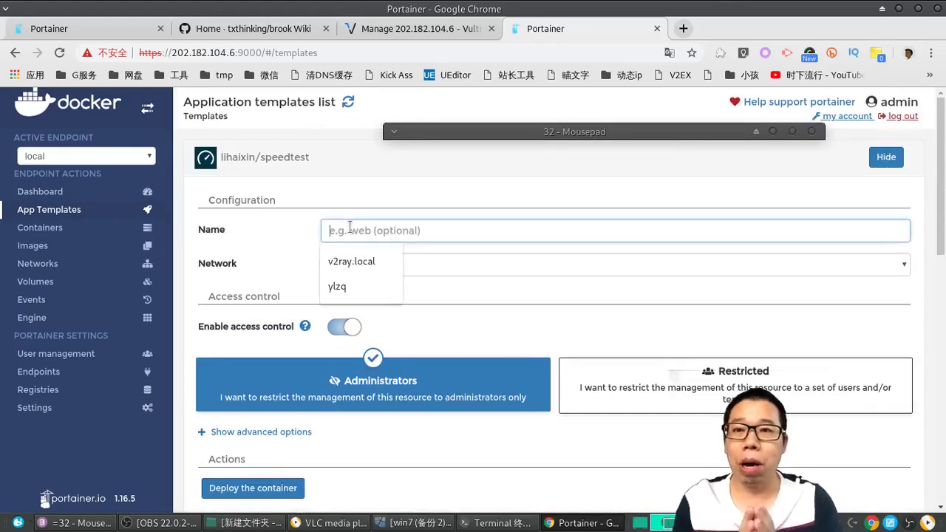
text(80.)
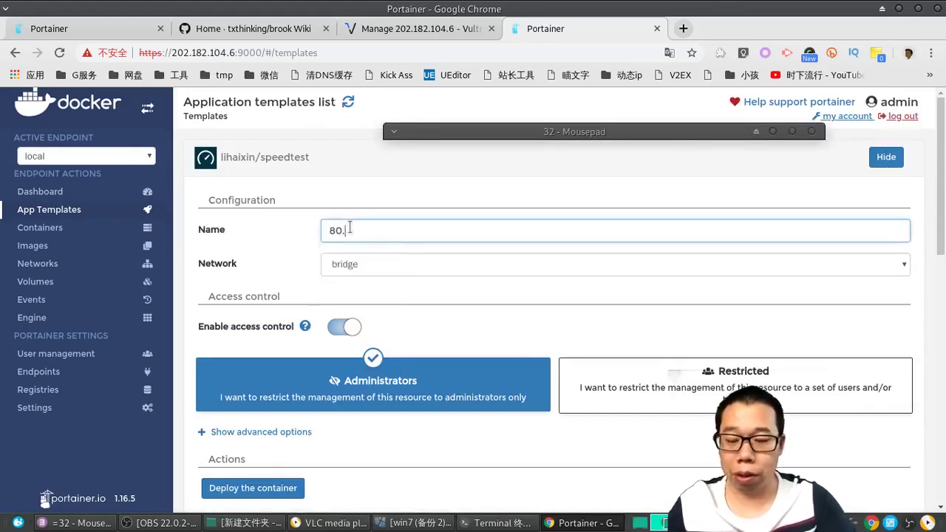
text(speedt)
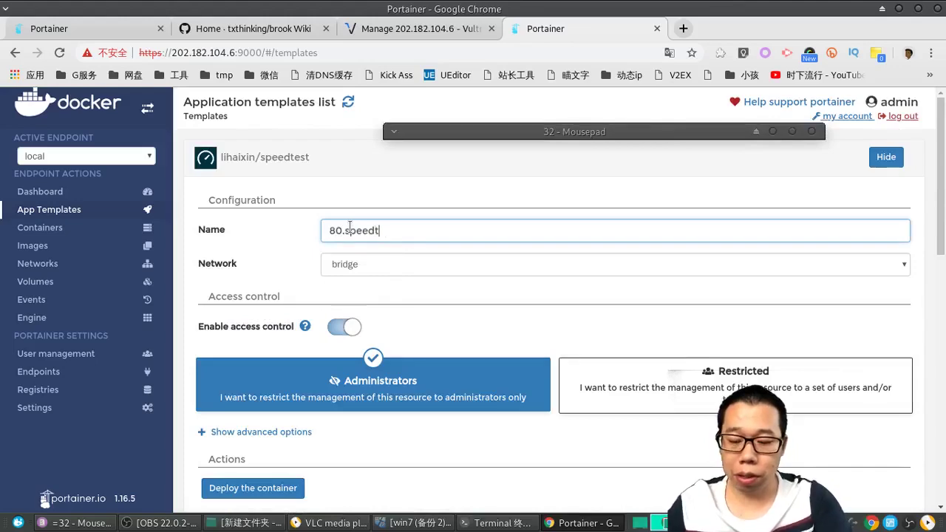
text(est)
scroll(370, 337, down, 3)
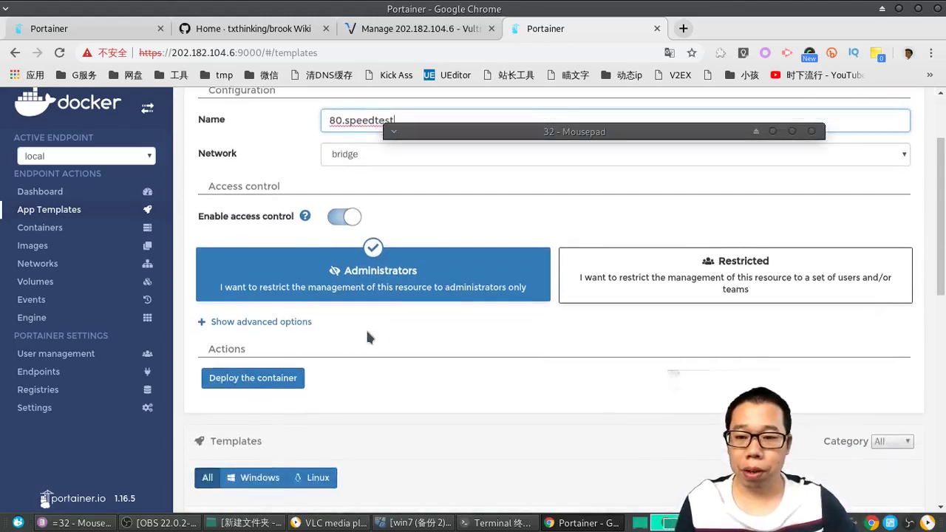
scroll(367, 337, down, 1)
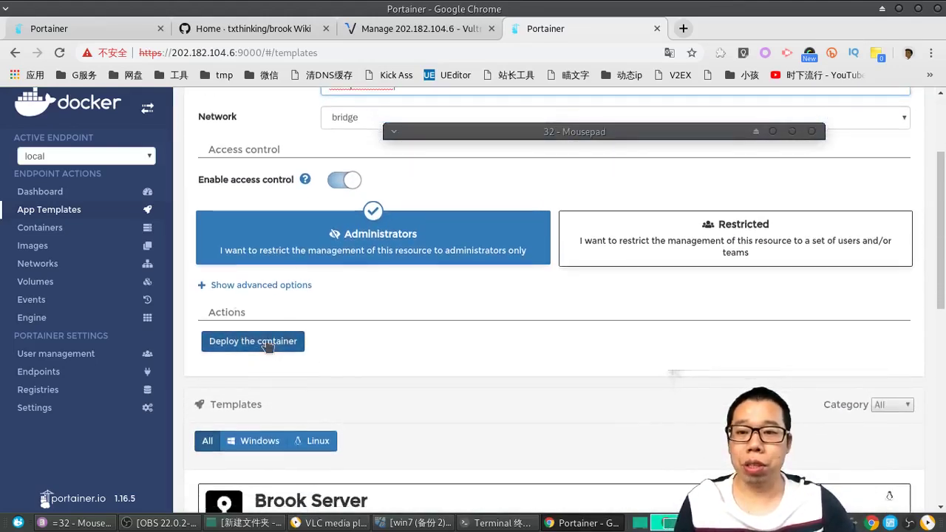
click(267, 346)
scroll(421, 346, up, 3)
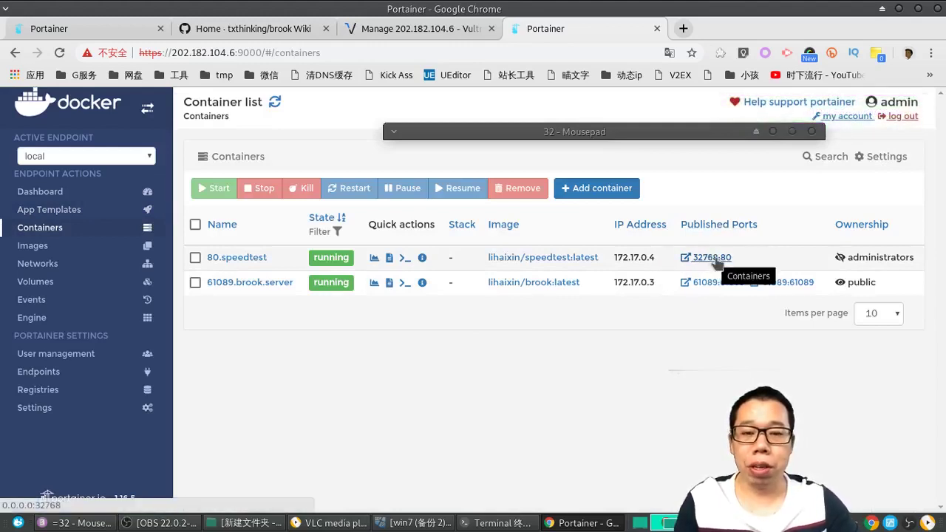
Step: Recreate 80.speedtest with host port 80 and image pulling off, replacing the existing container
click(244, 259)
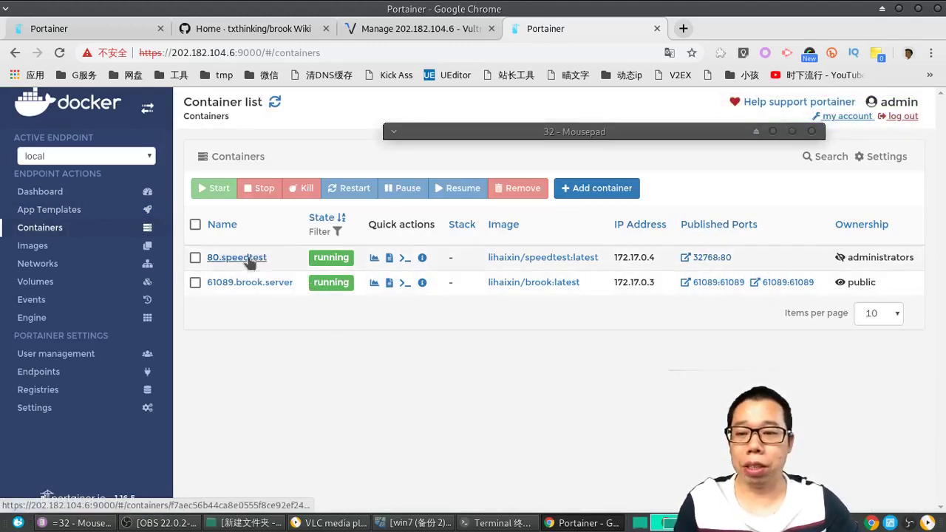
click(656, 201)
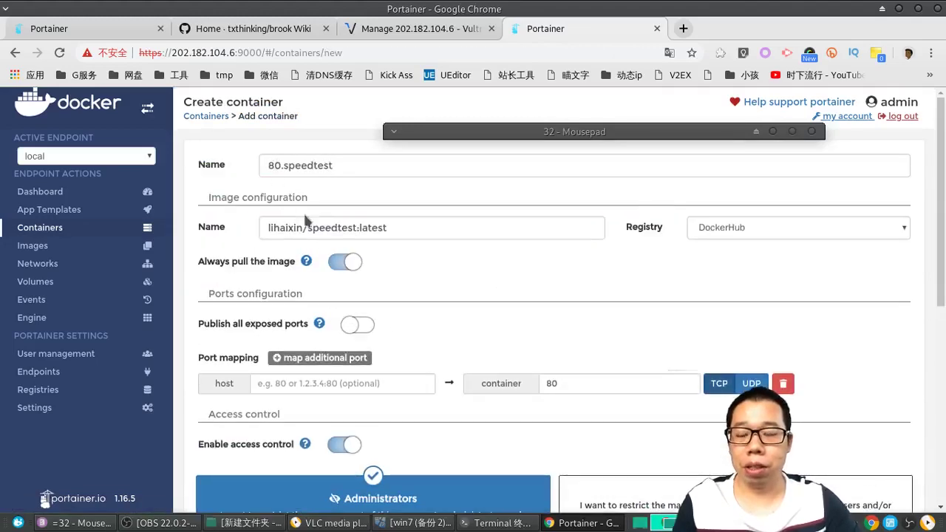
click(295, 390)
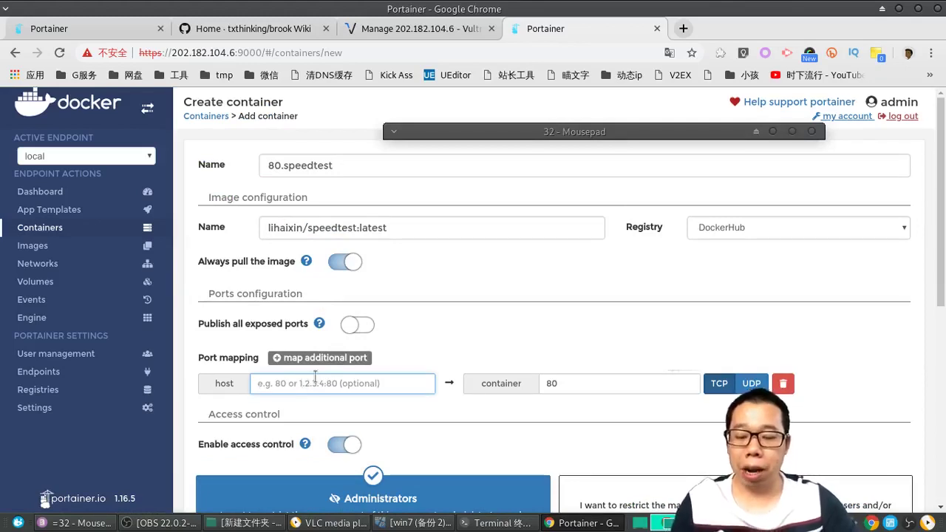
text(80)
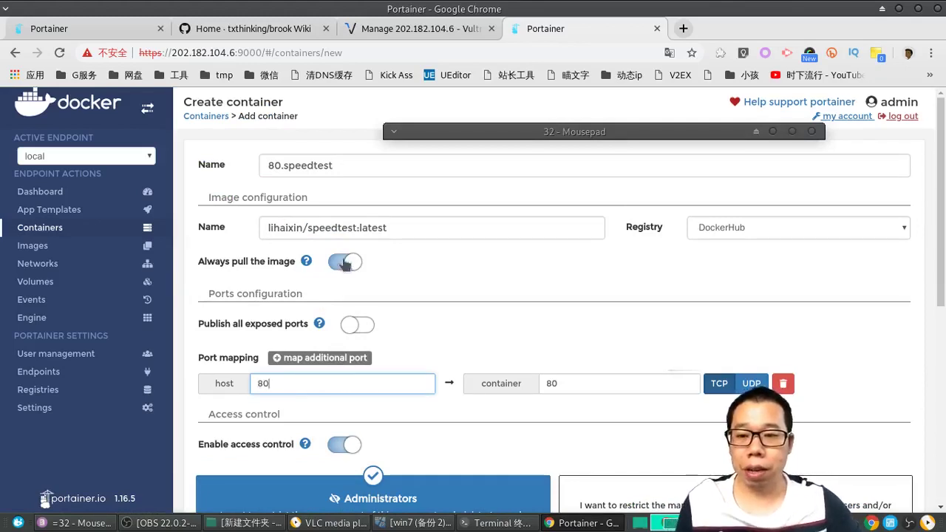
click(345, 262)
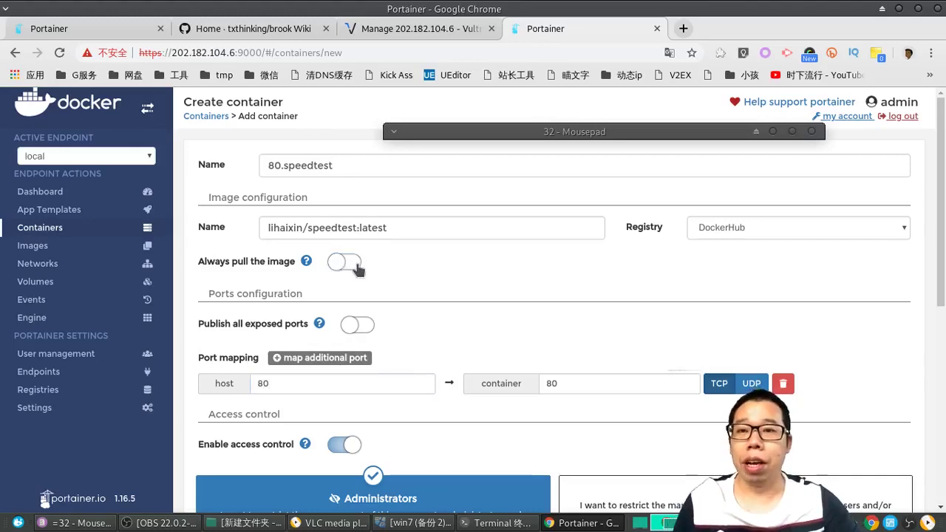
scroll(347, 333, down, 5)
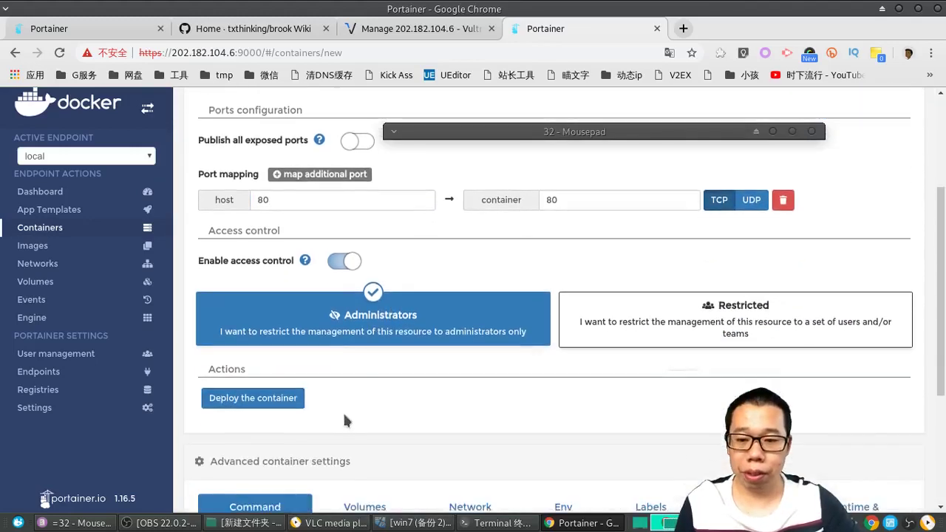
click(272, 399)
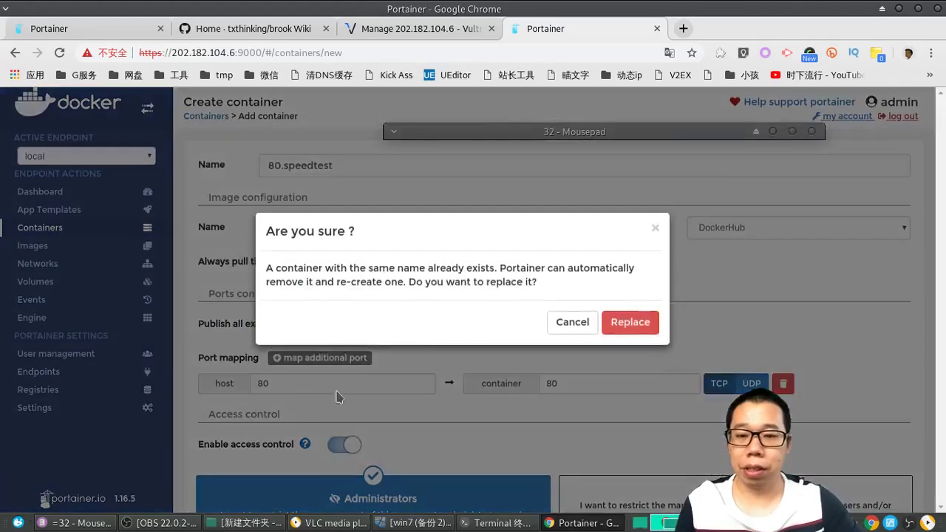
click(629, 326)
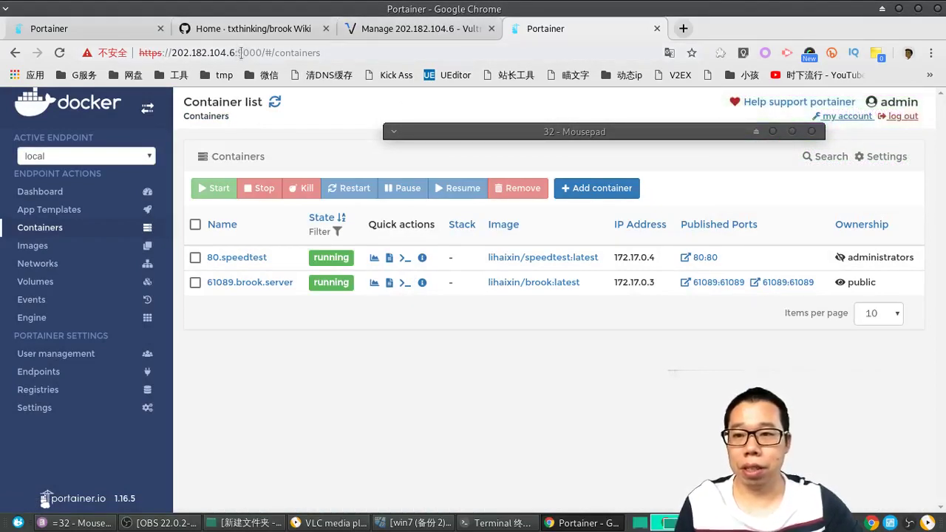
Step: Load server IP 202.182.104.6 in a new tab with SwitchyOmega set to 直接连接 (direct)
click(234, 52)
drag(233, 53, 171, 55)
key(ctrl+c)
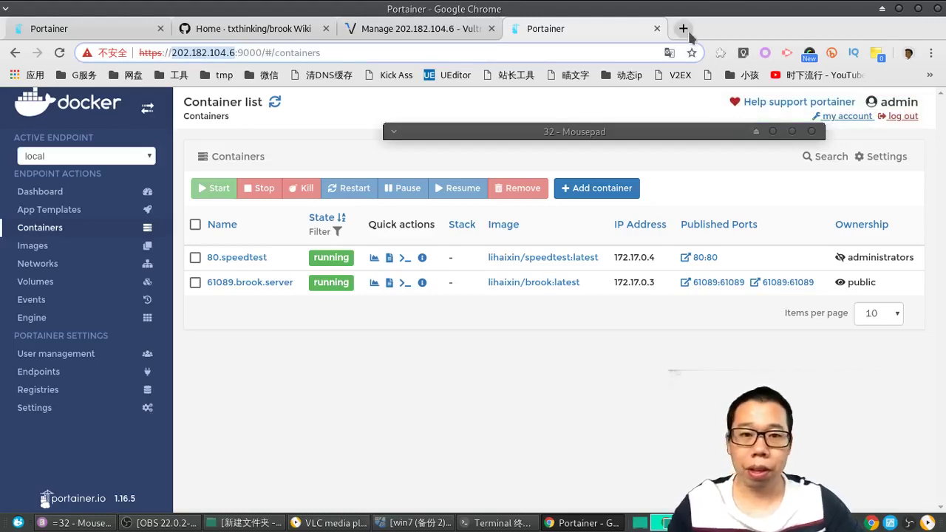
click(684, 28)
key(ctrl+v)
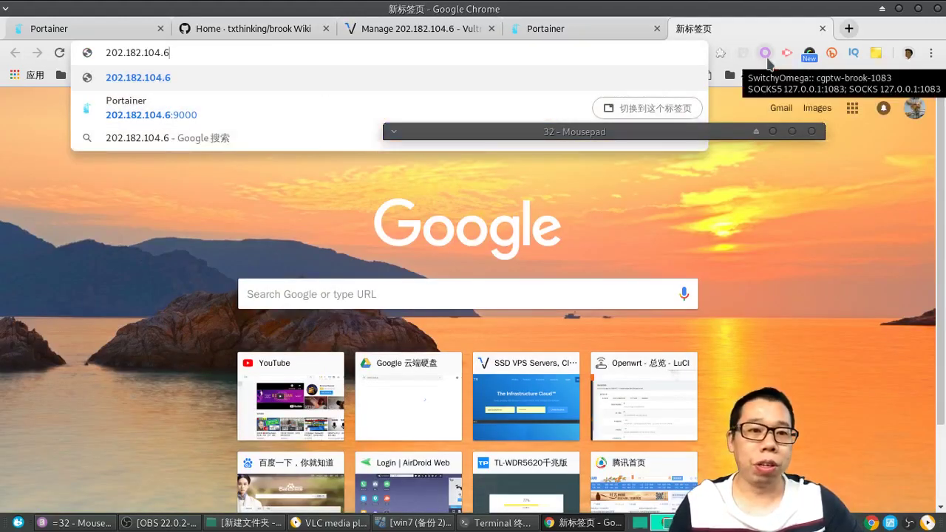
click(767, 58)
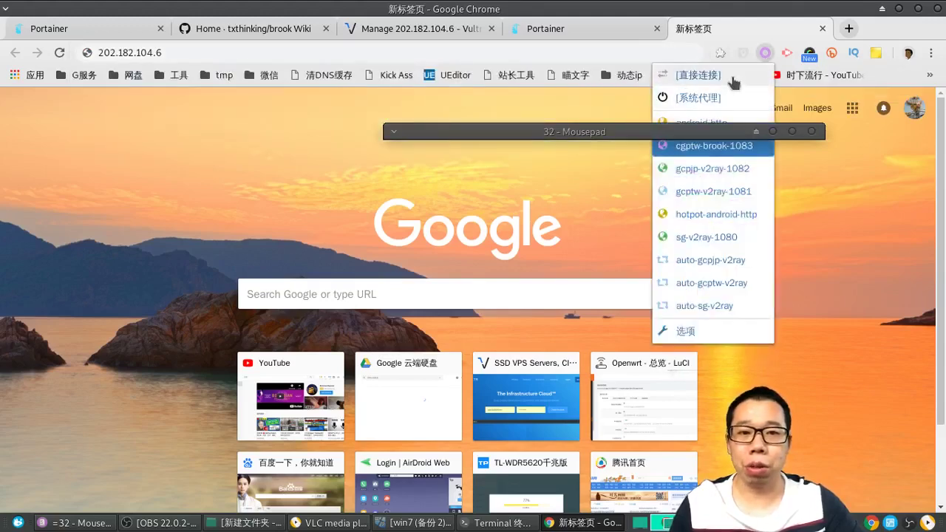
click(764, 94)
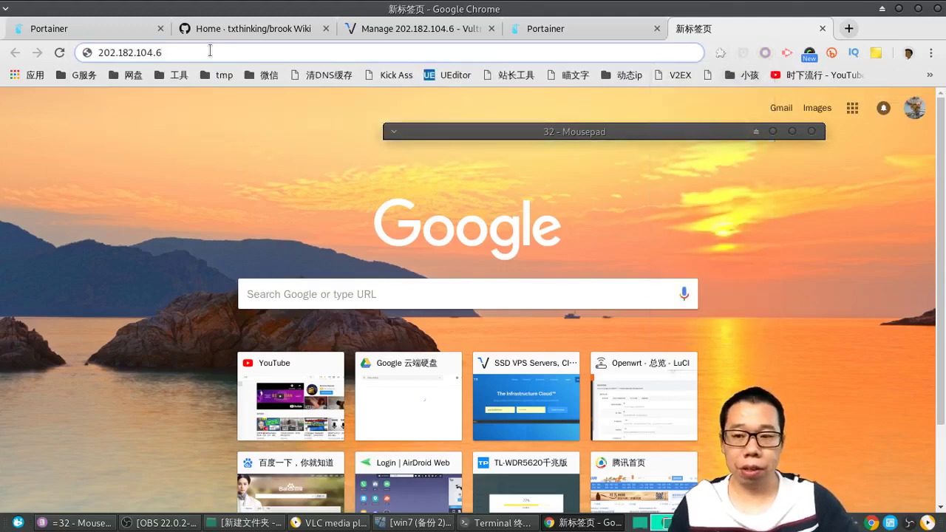
key(Return)
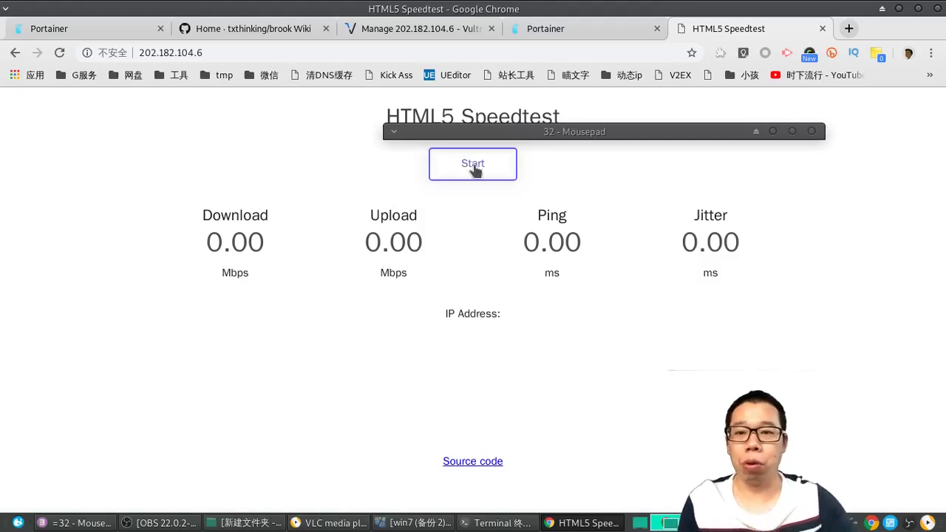
Step: Run the speed test and highlight the 171 ms ping and 63 Mbps download results
click(474, 166)
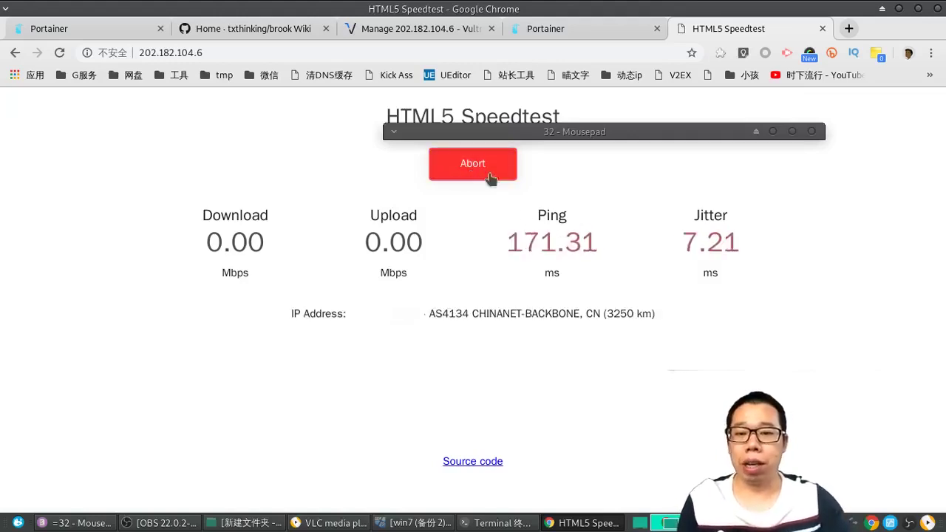
drag(523, 244, 579, 255)
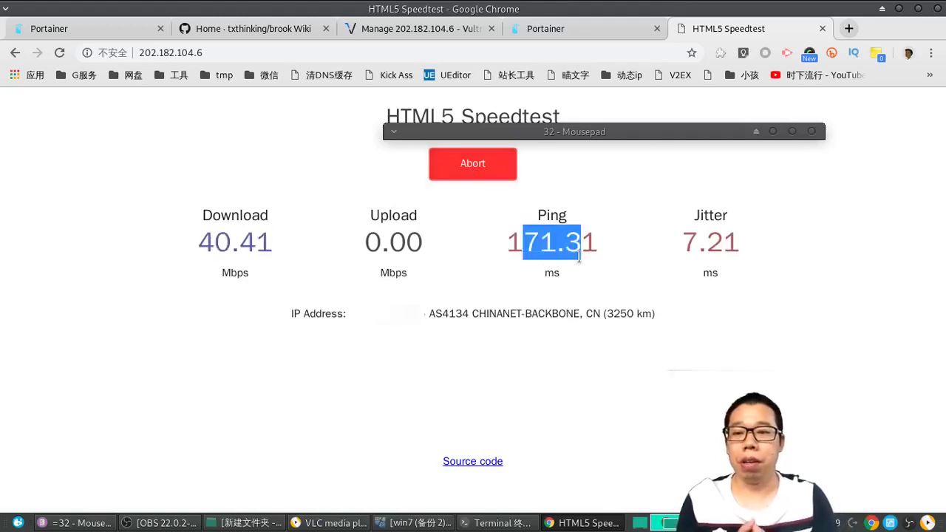
drag(198, 244, 272, 248)
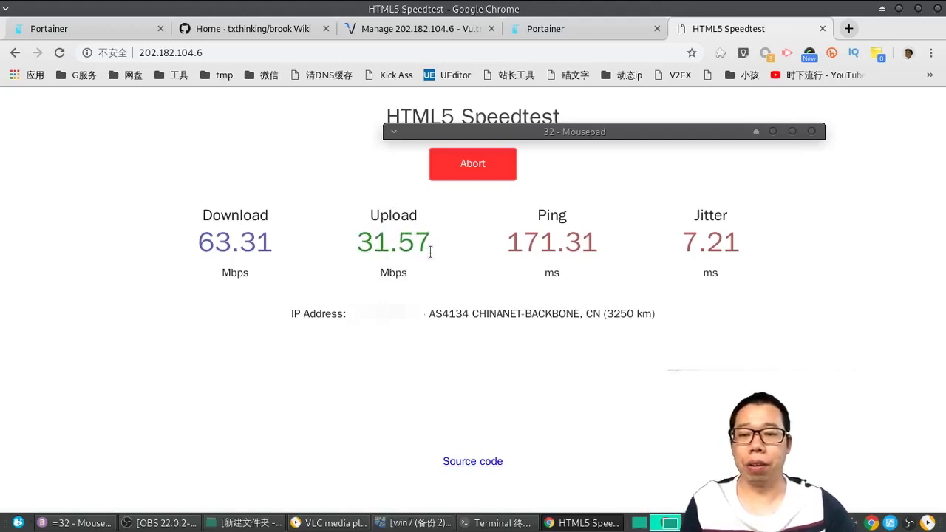
click(563, 29)
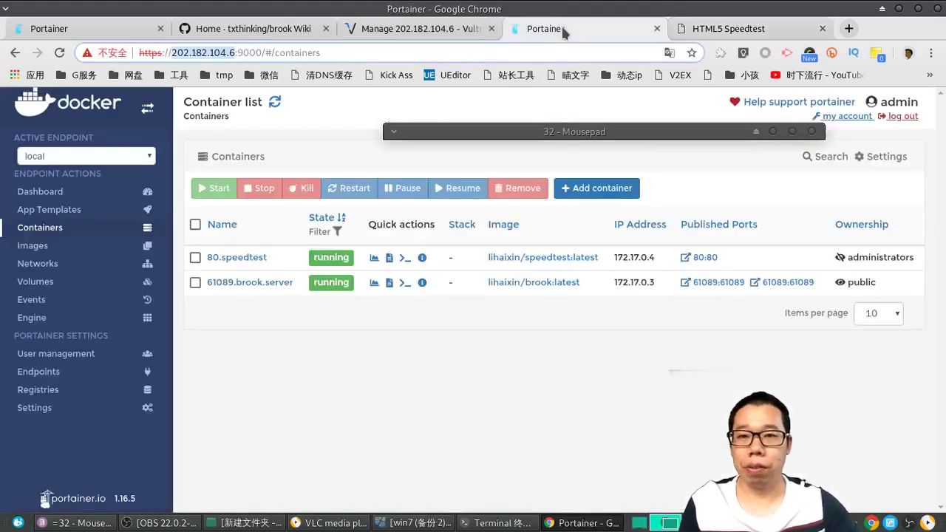
Step: Duplicate 61089.brook.server as 61090.brook.server with Always pull the image turned off
click(256, 284)
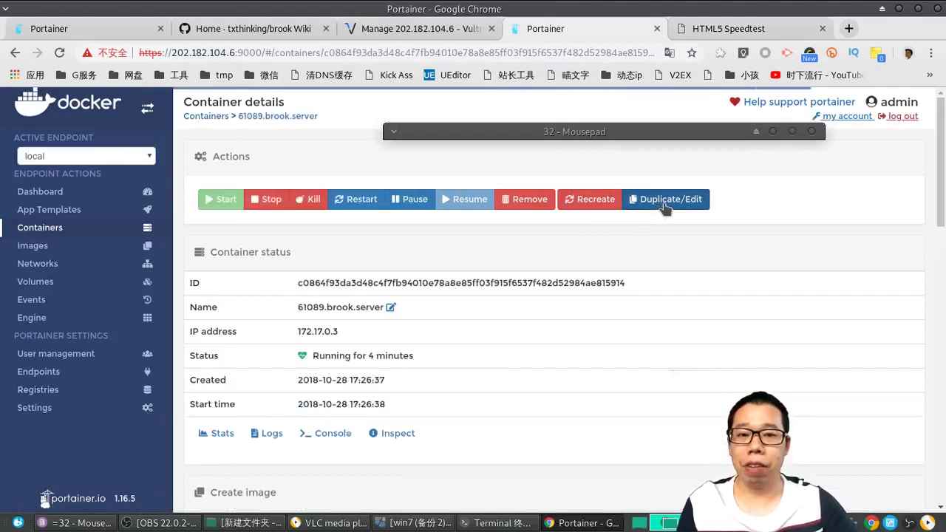
click(650, 201)
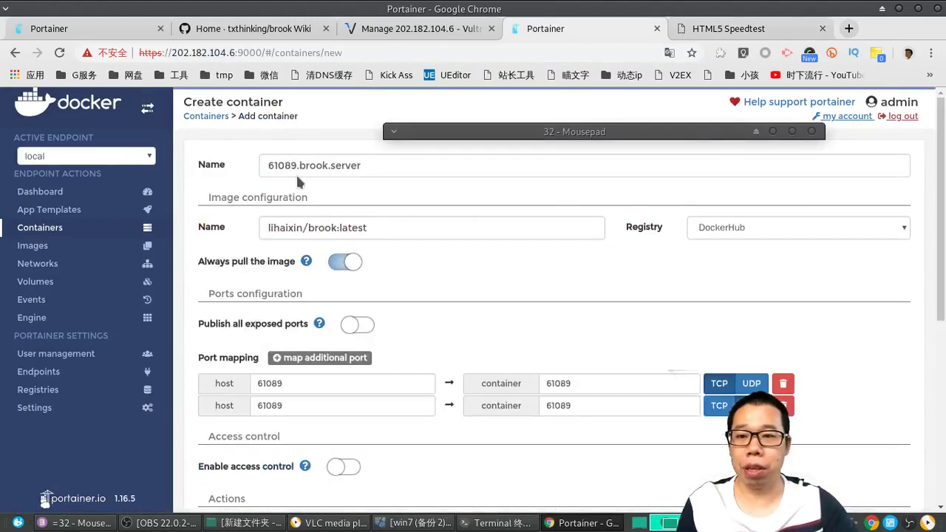
drag(297, 165, 285, 166)
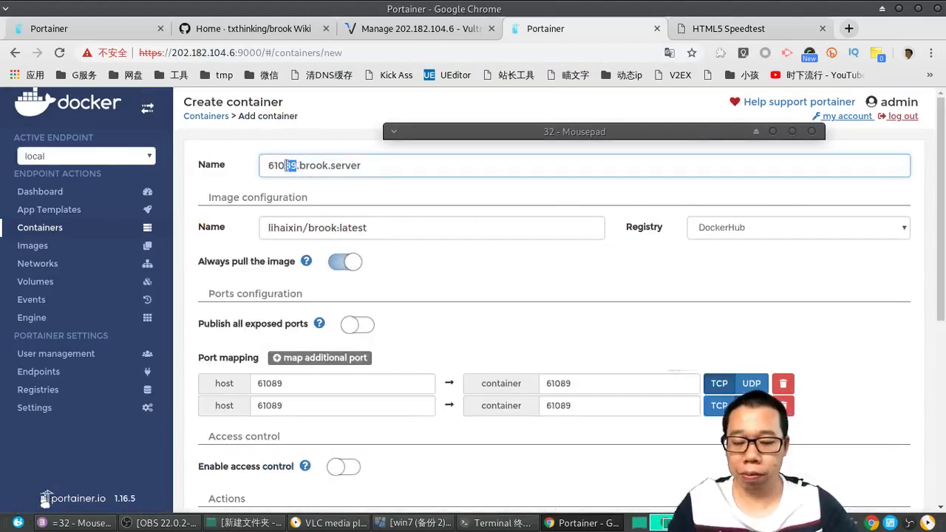
text(30)
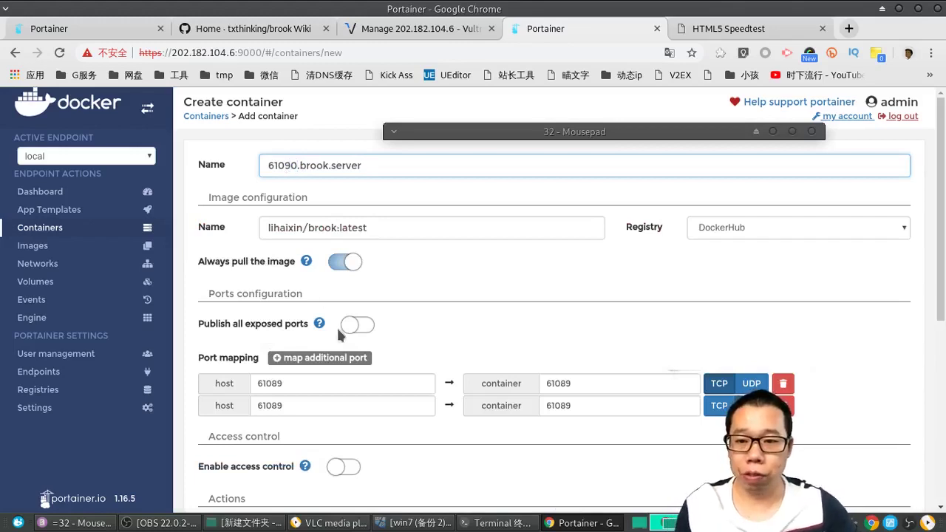
click(344, 262)
Step: Change both host ports and the container port mappings to 61090
drag(297, 383, 274, 380)
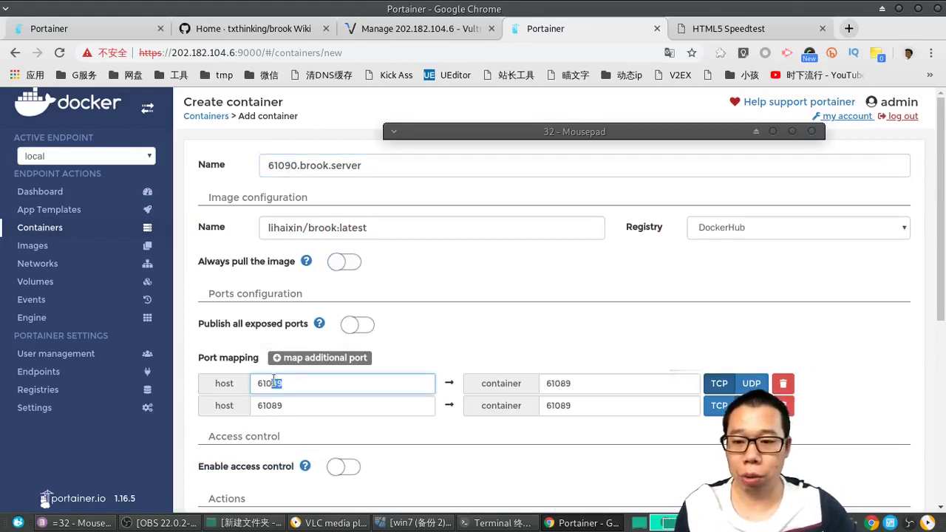
text(90)
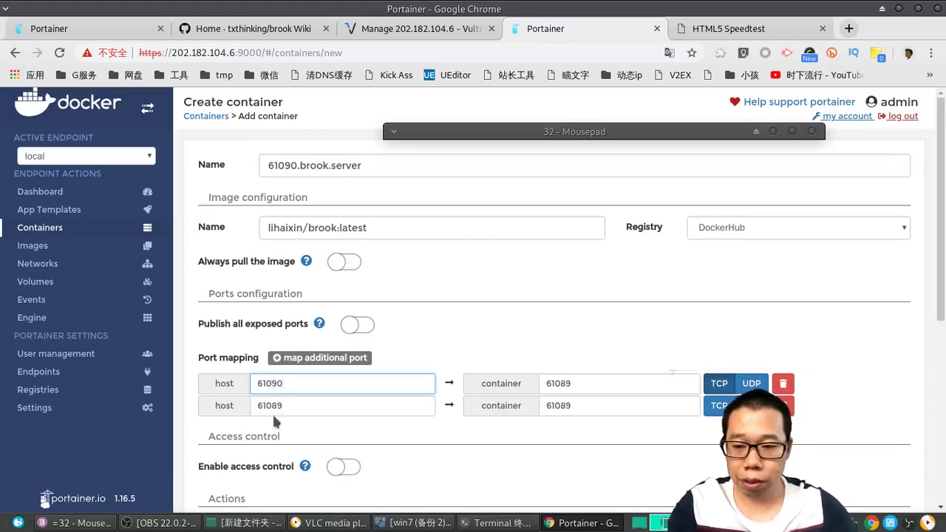
drag(283, 405, 272, 405)
text(9)
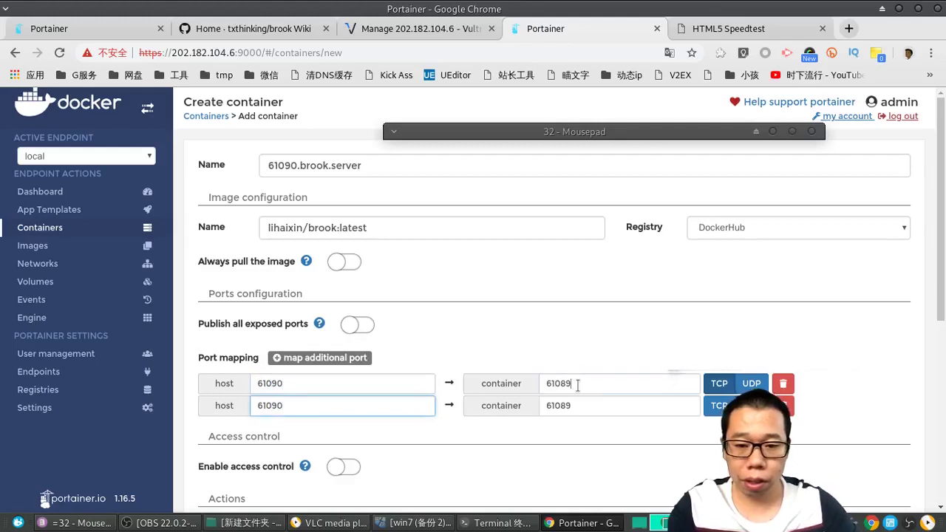
drag(578, 385, 560, 404)
text(90)
text(9)
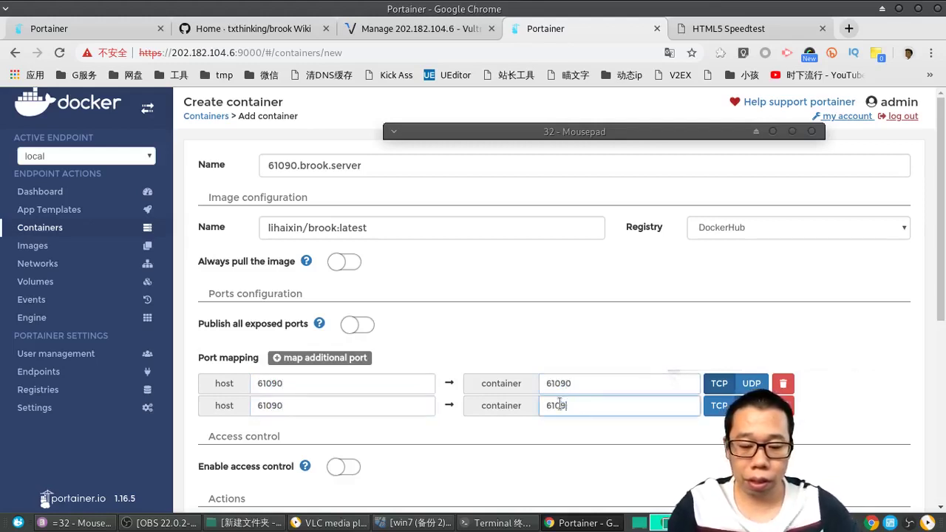
text(0)
scroll(560, 405, down, 5)
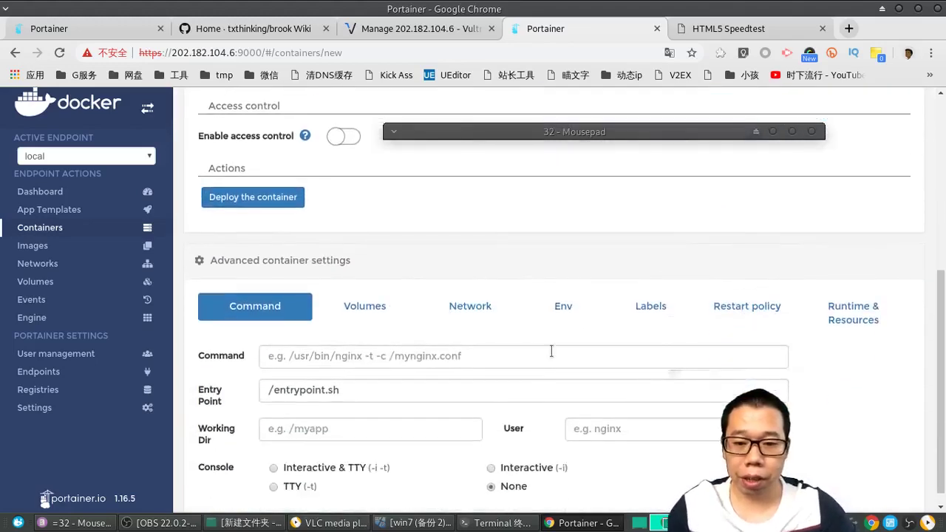
Step: In the Env settings, set serverport to 61090 and enter a new password
click(563, 306)
scroll(534, 442, down, 3)
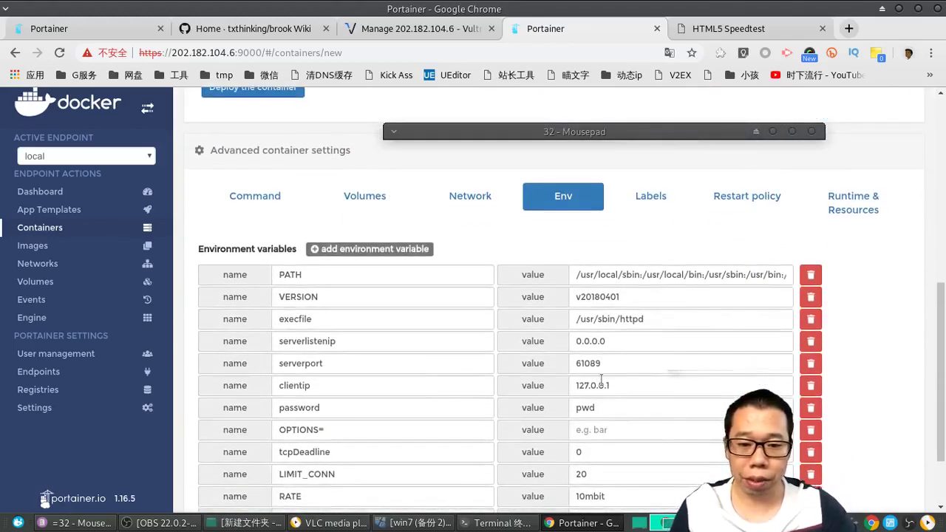
drag(601, 365, 592, 362)
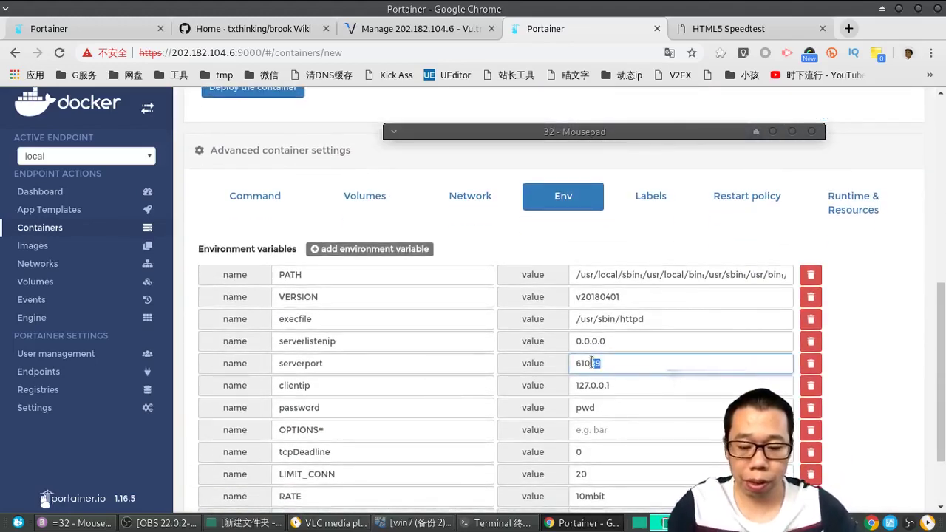
text(90)
drag(597, 408, 570, 405)
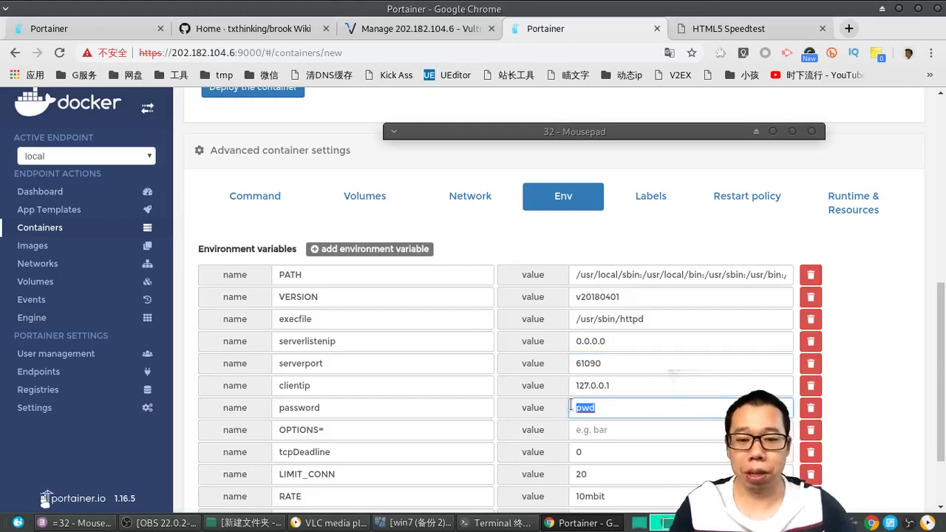
text(000)
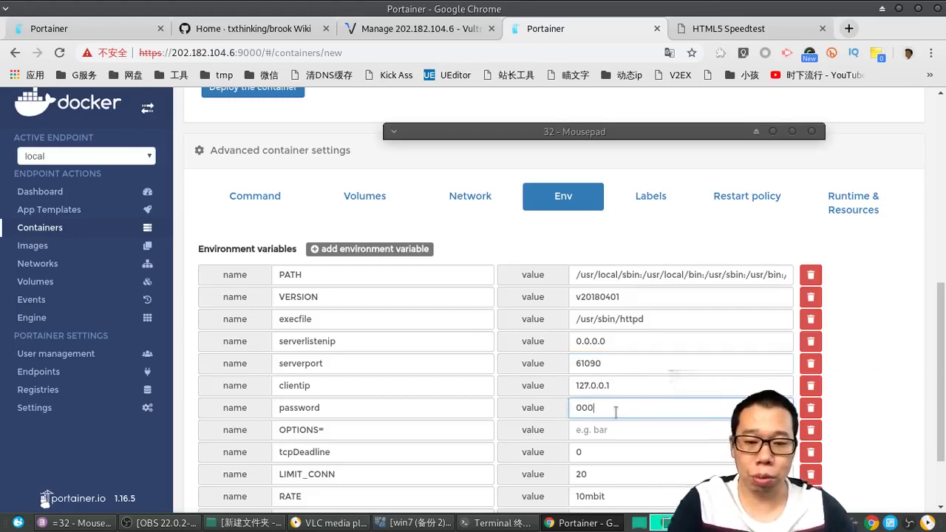
text(000)
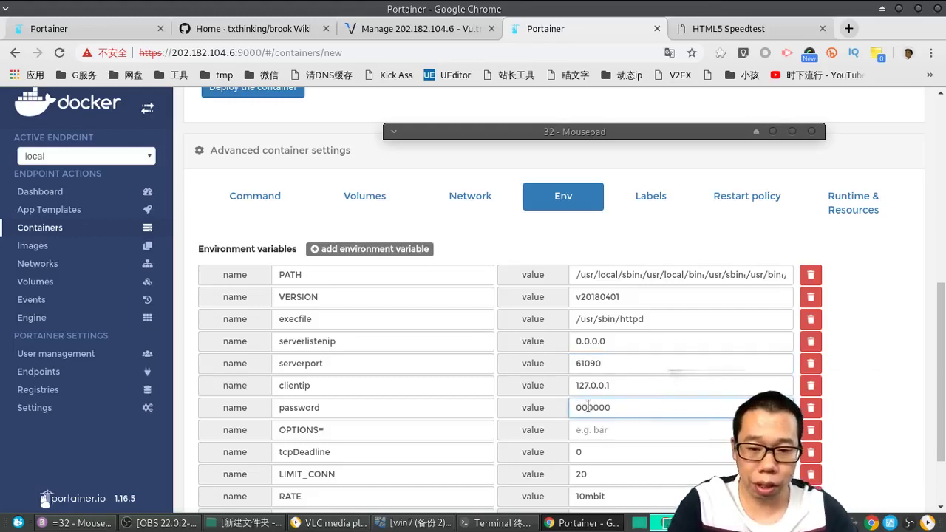
Step: Set LIMIT_CONN to 200 and RATE to 100mbit
scroll(565, 446, down, 1)
click(597, 404)
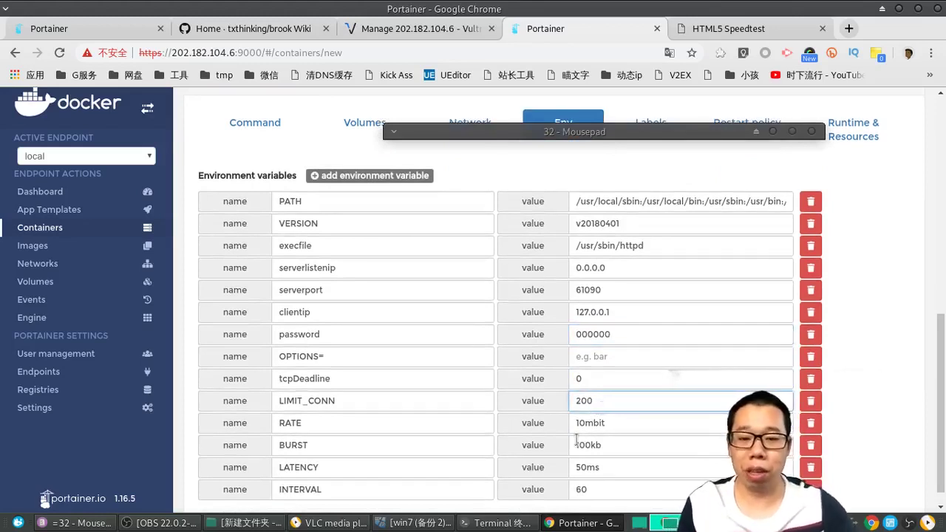
drag(582, 427, 575, 427)
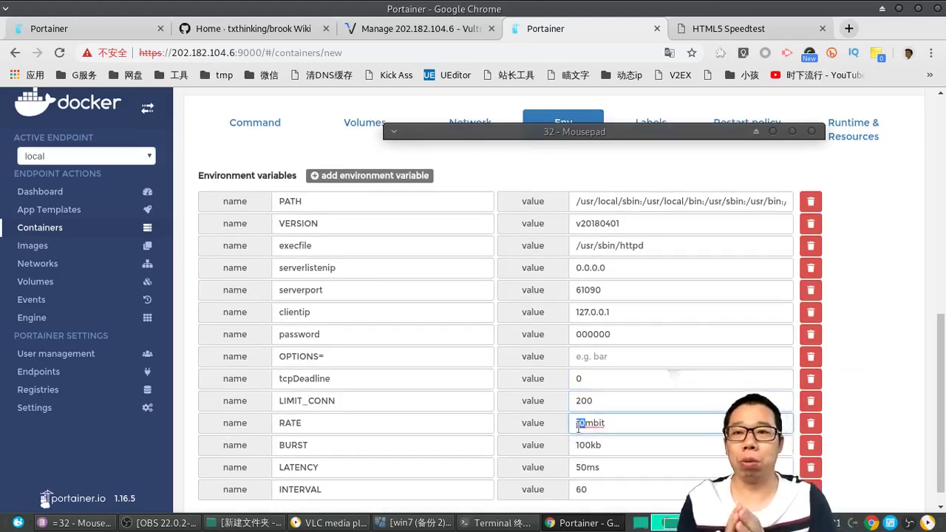
text(100)
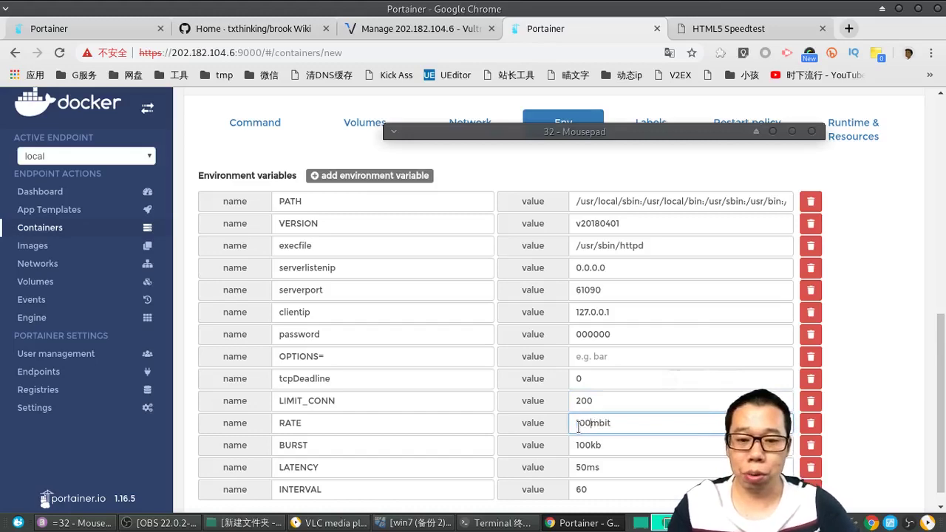
key(End)
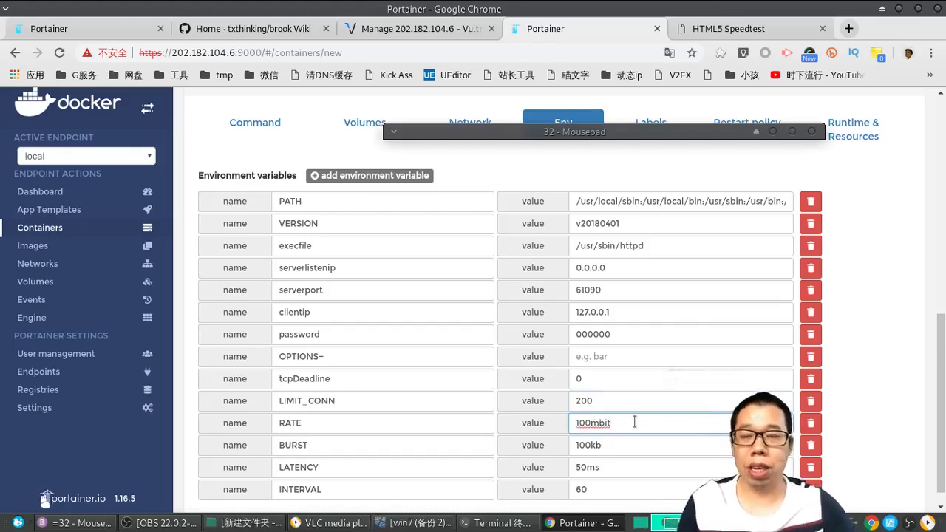
scroll(642, 423, up, 5)
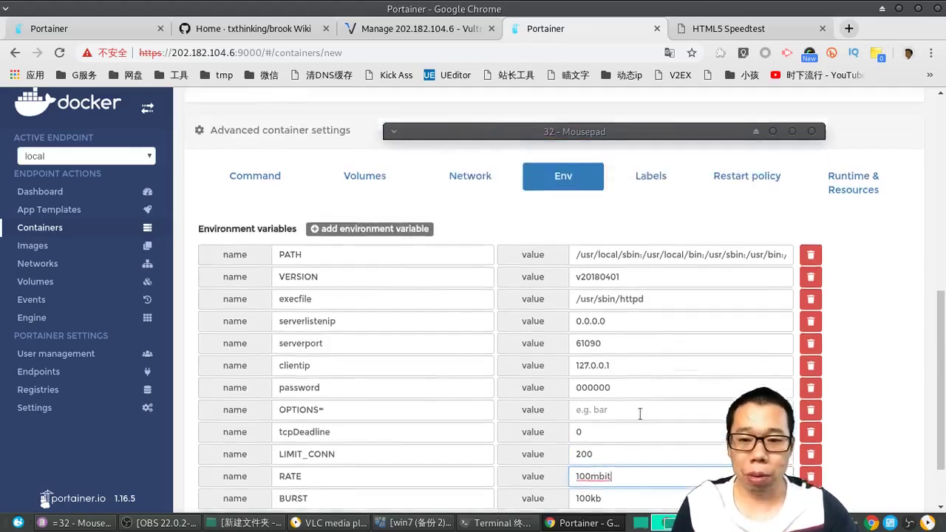
scroll(254, 334, up, 1)
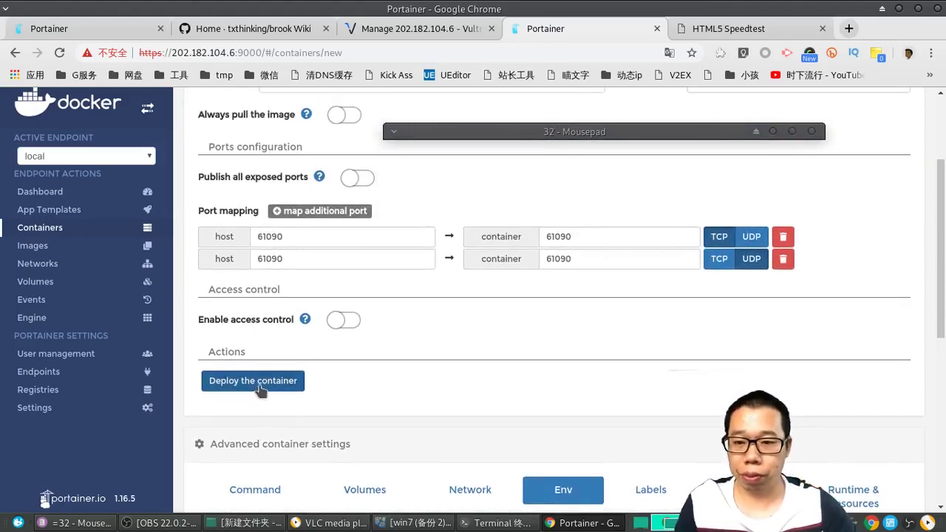
Step: Deploy the edited 61090.brook.server container
click(267, 384)
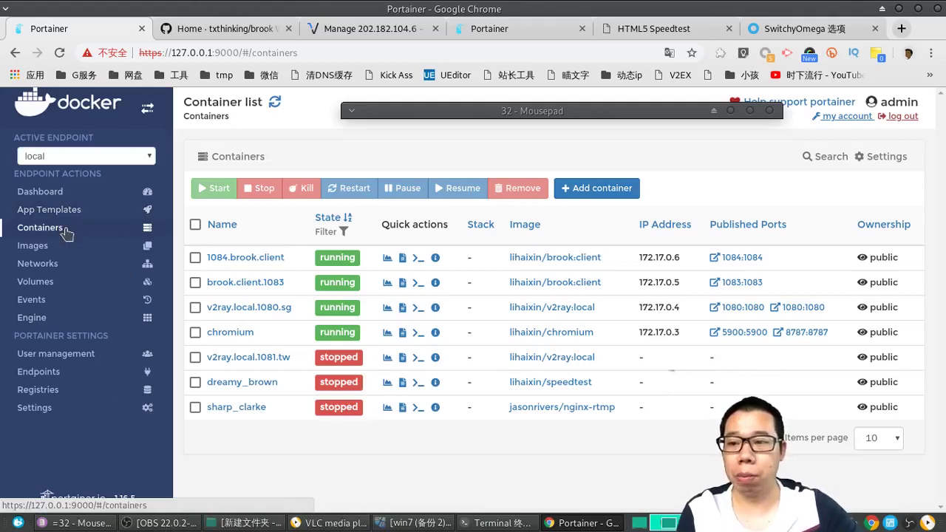
Step: Fill in the Brook Client template with name 1084.brook.client and access control off
click(46, 210)
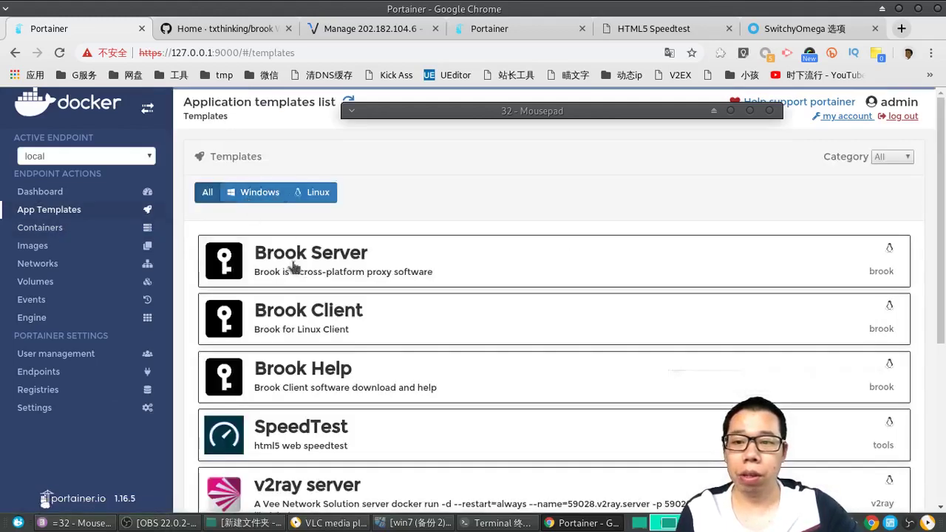
click(350, 326)
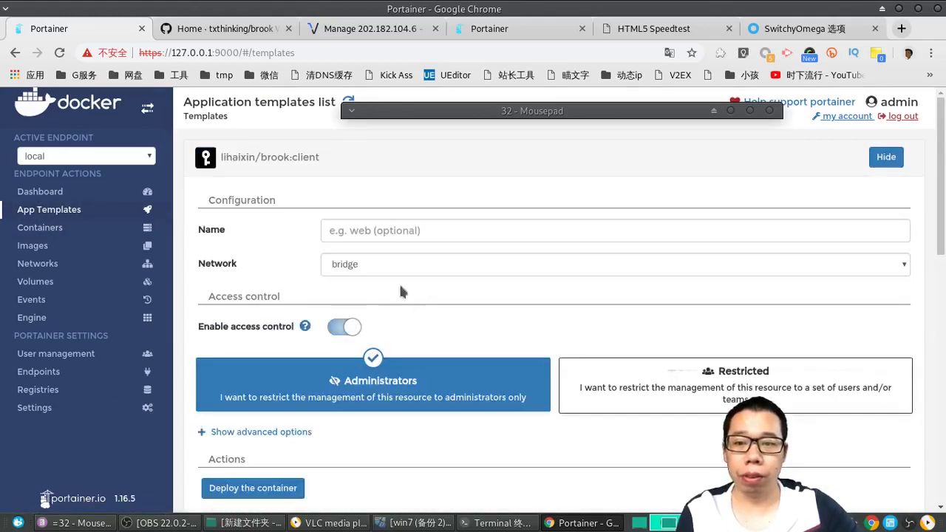
click(355, 225)
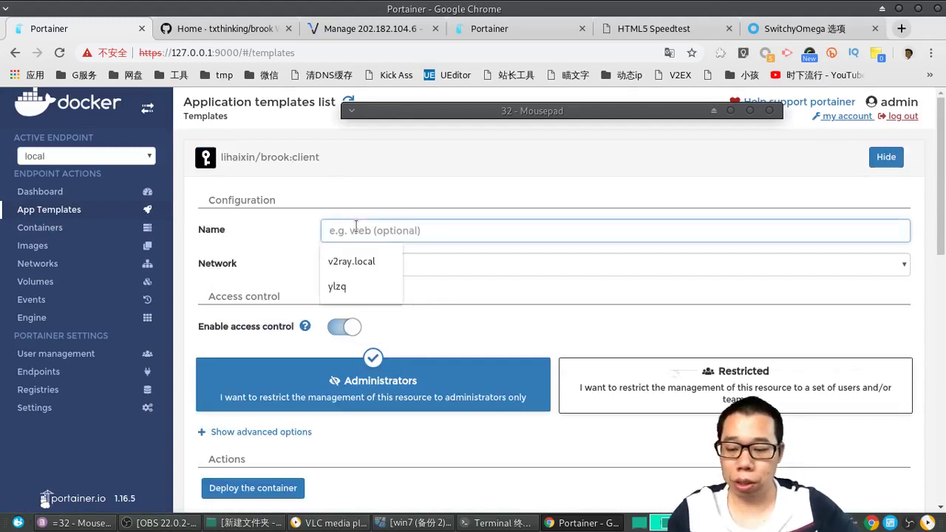
text(1084)
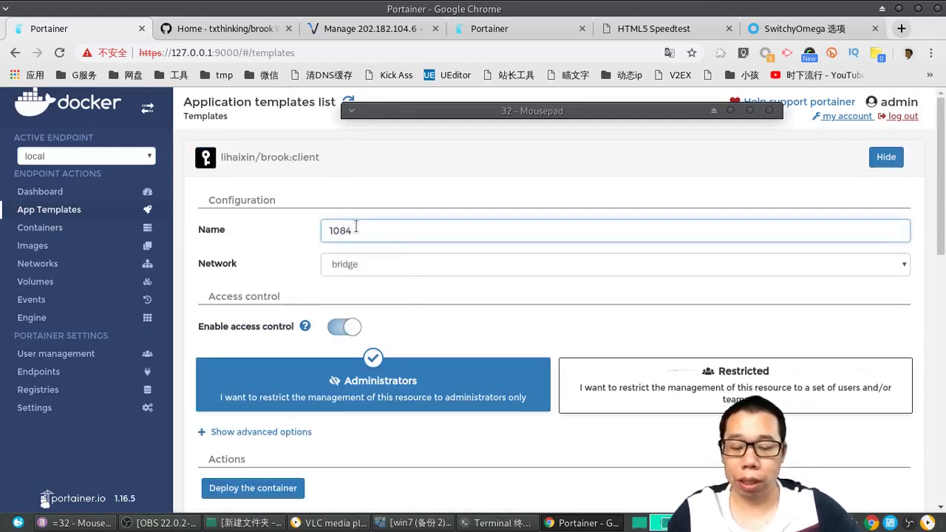
text(.brook)
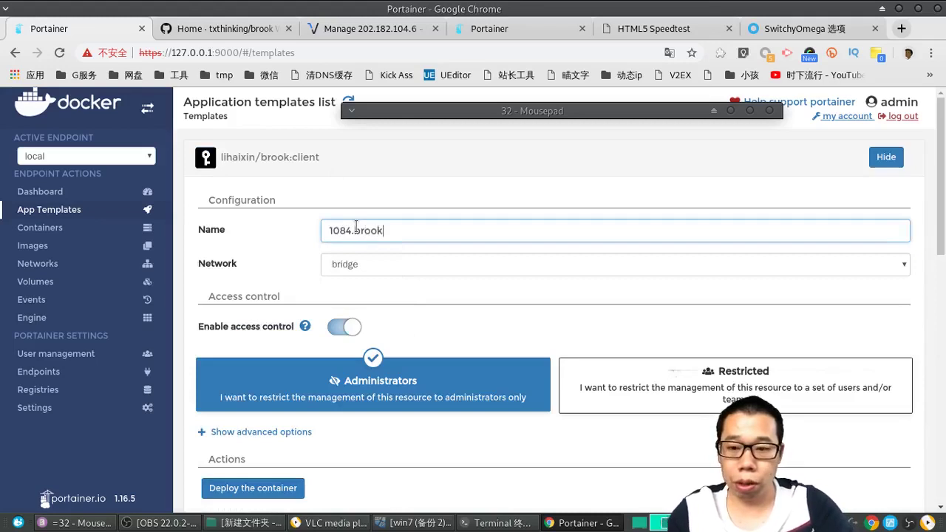
text(.client)
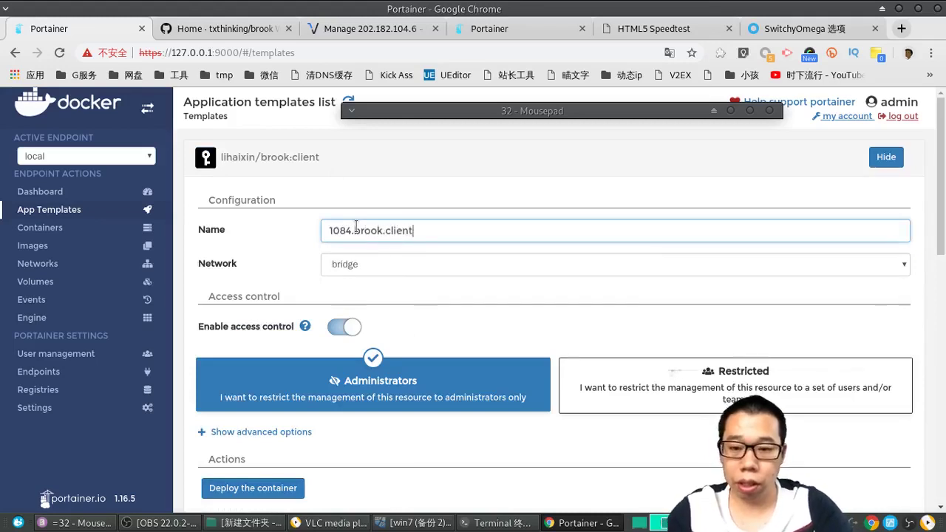
click(340, 326)
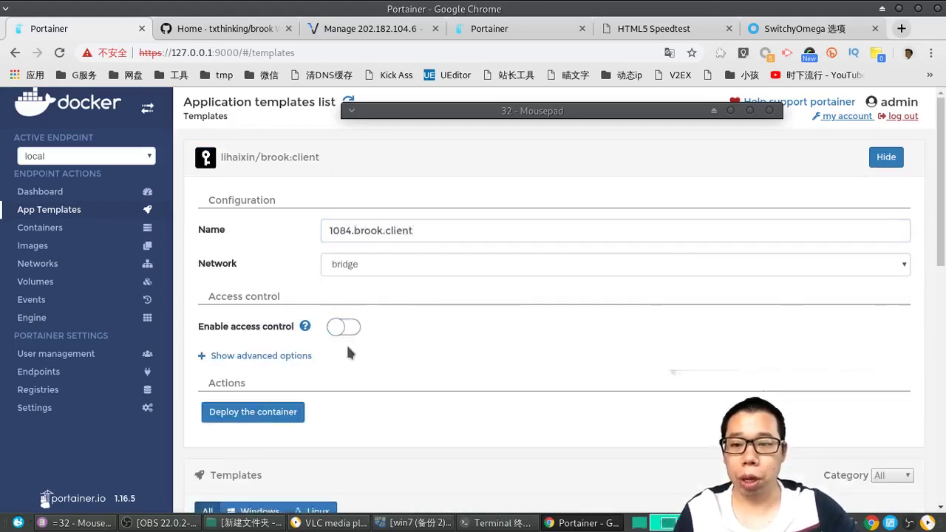
Step: Set host port 1084 in the advanced options and deploy the container
click(228, 357)
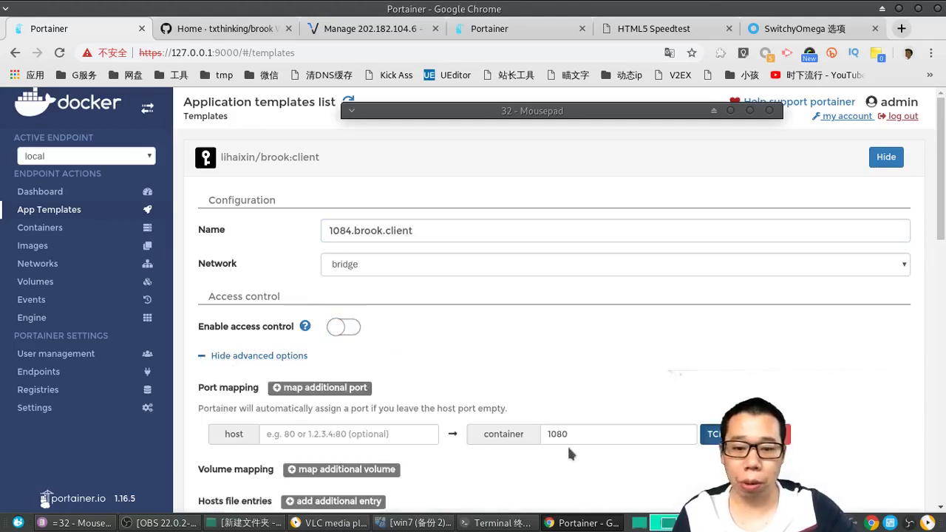
click(561, 434)
click(380, 434)
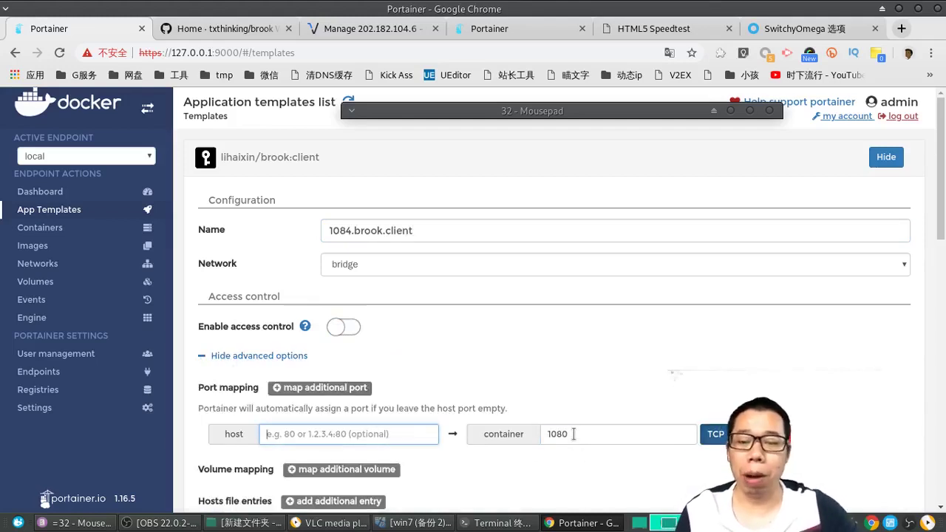
scroll(443, 417, down, 1)
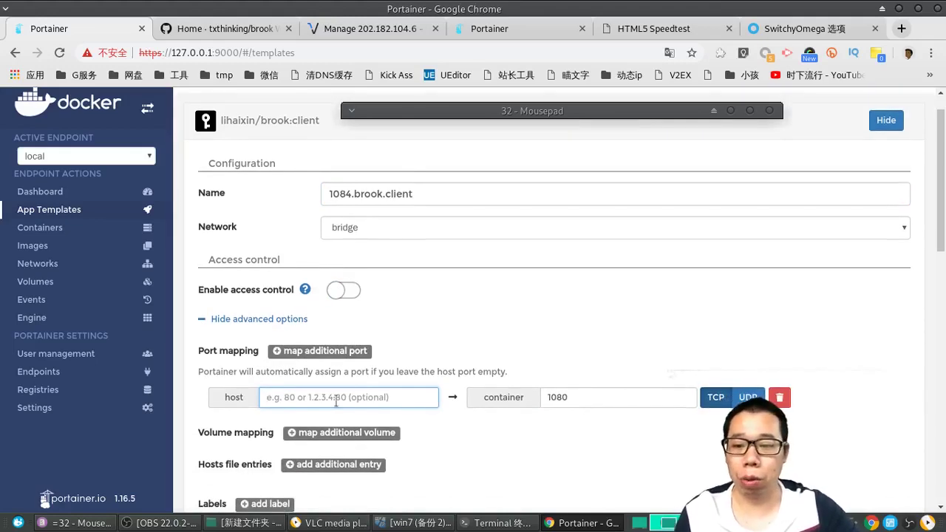
text(10)
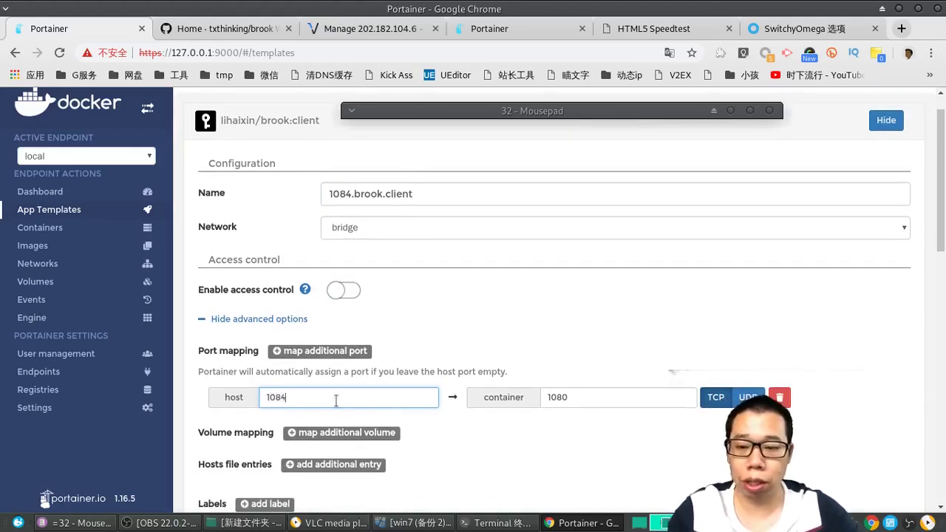
text(84)
scroll(336, 400, down, 4)
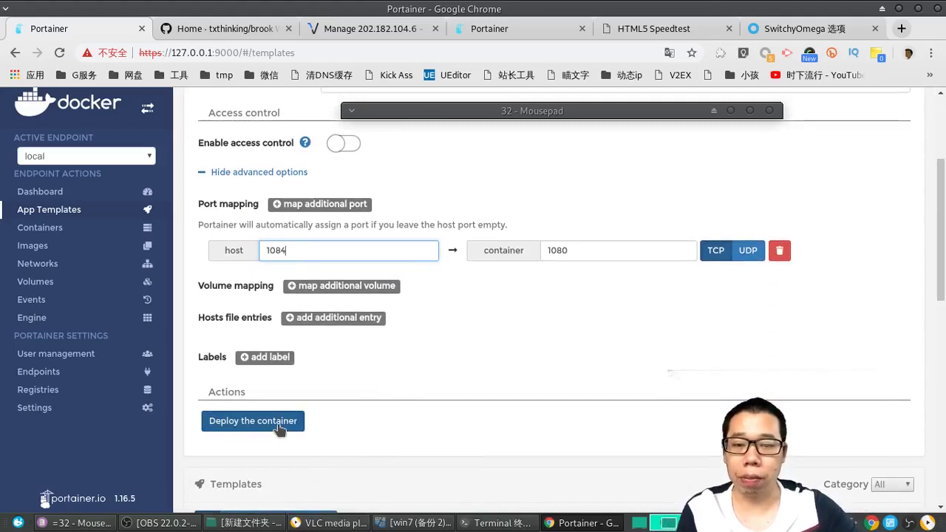
click(278, 426)
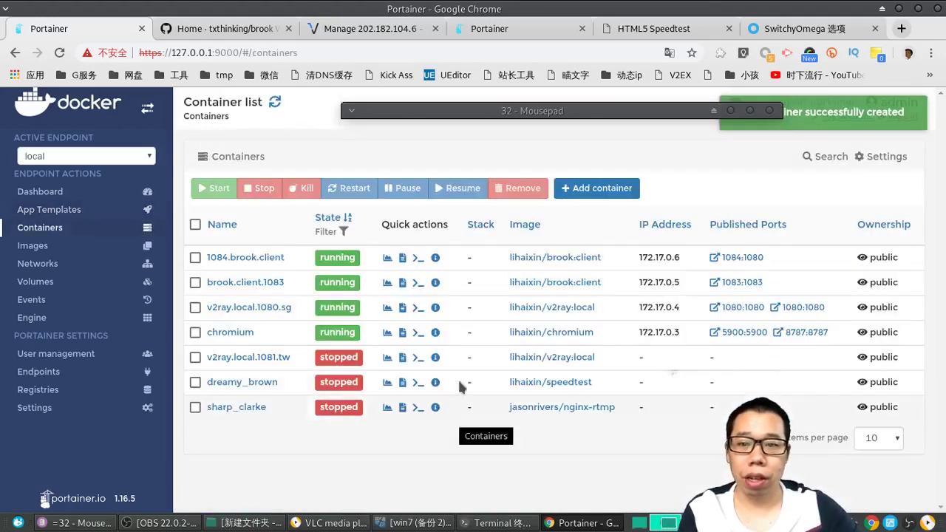
Step: Duplicate 1084.brook.client with container port 1084 and show its environment variables
click(252, 258)
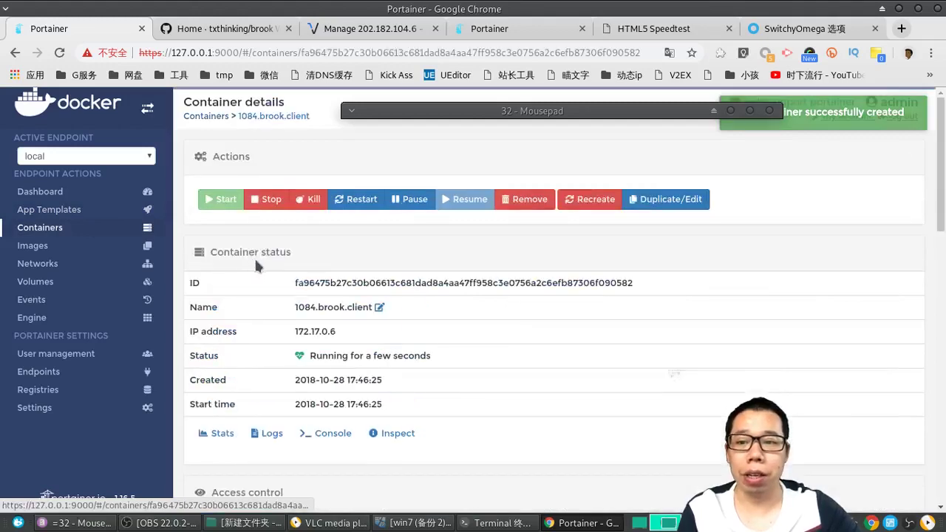
click(664, 201)
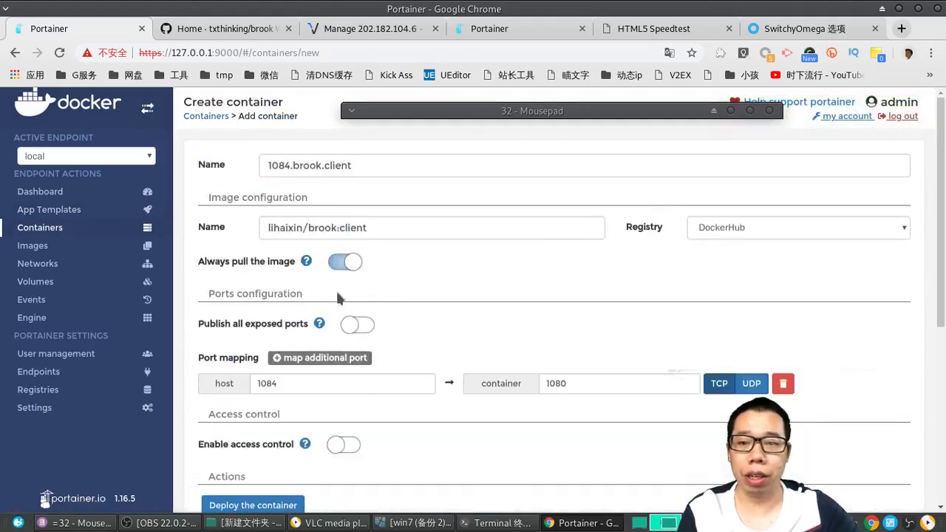
click(592, 383)
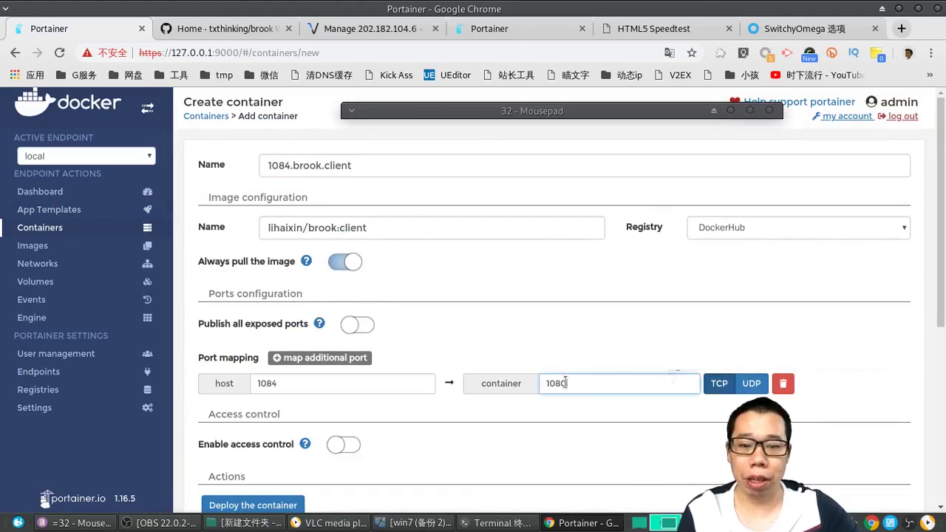
key(shift+Left)
text(4)
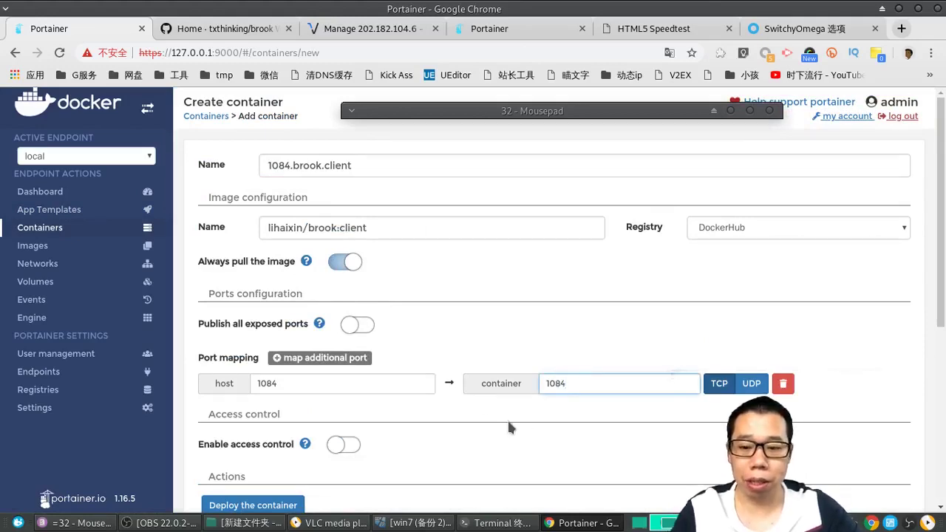
scroll(508, 421, down, 4)
click(564, 436)
scroll(495, 386, down, 3)
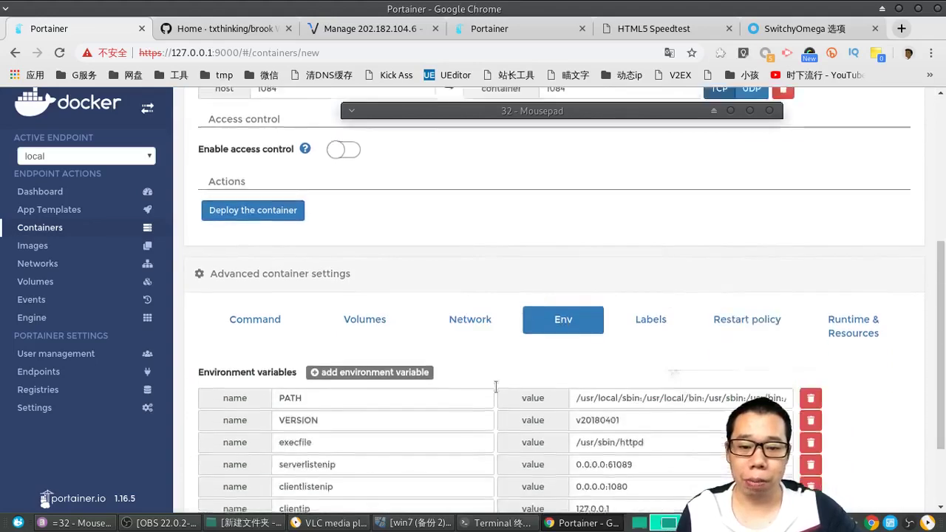
scroll(495, 386, down, 3)
Step: Set serverlistenip to 202.182.104.6:61090, copying the IP from the server's Portainer tab
click(624, 356)
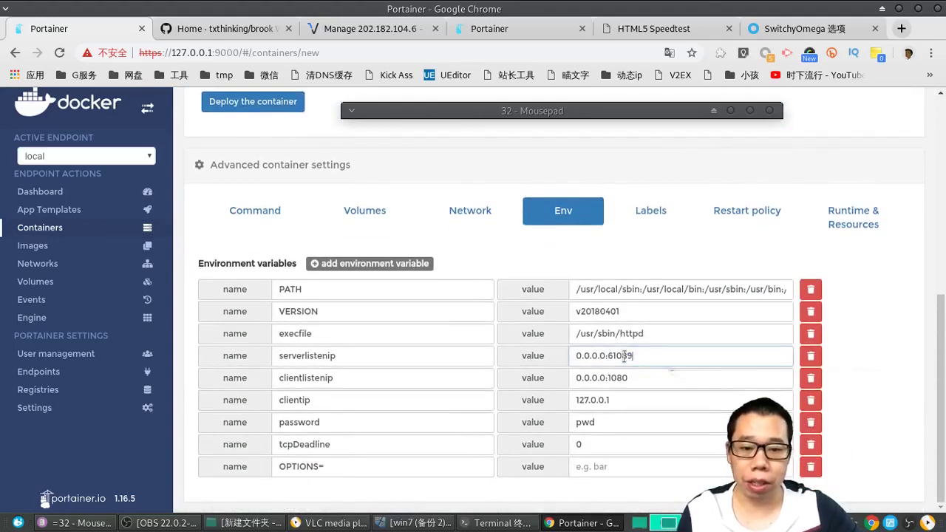
shift+click(619, 358)
text(9)
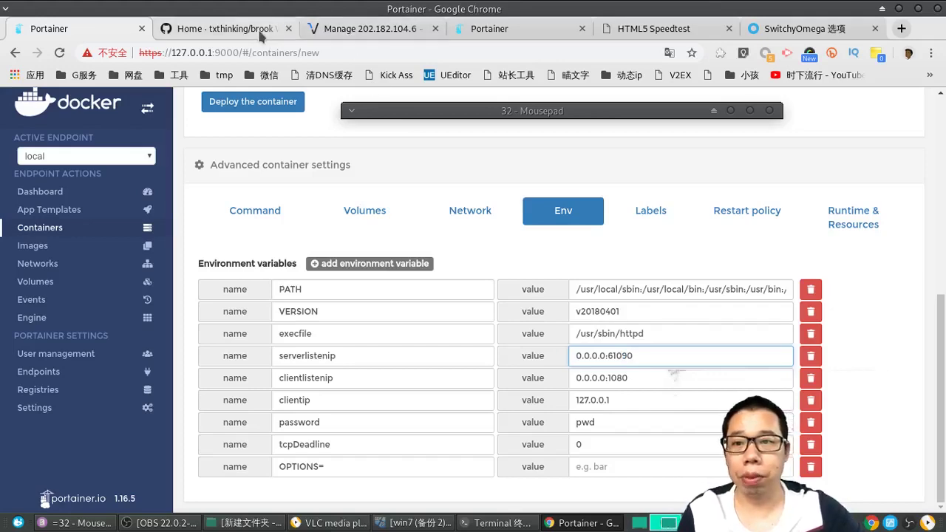
click(370, 30)
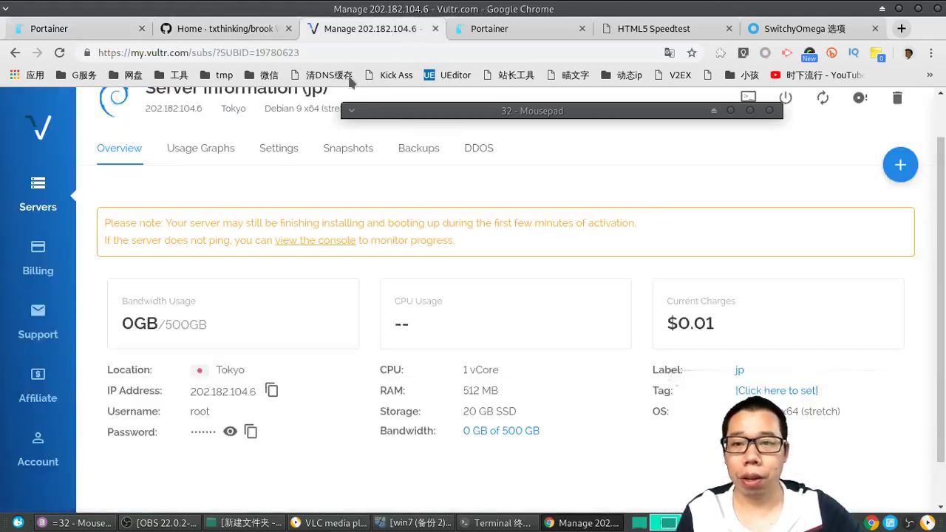
click(471, 35)
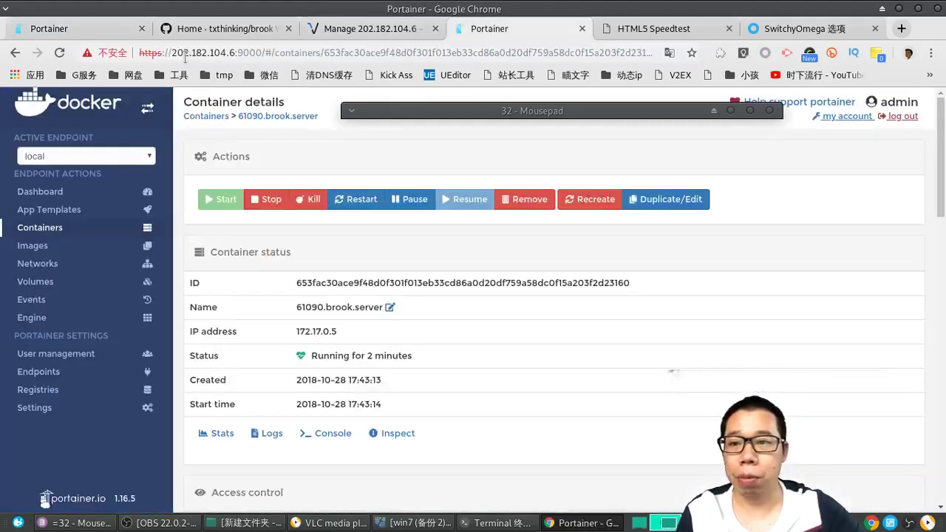
drag(172, 53, 235, 57)
key(ctrl+c)
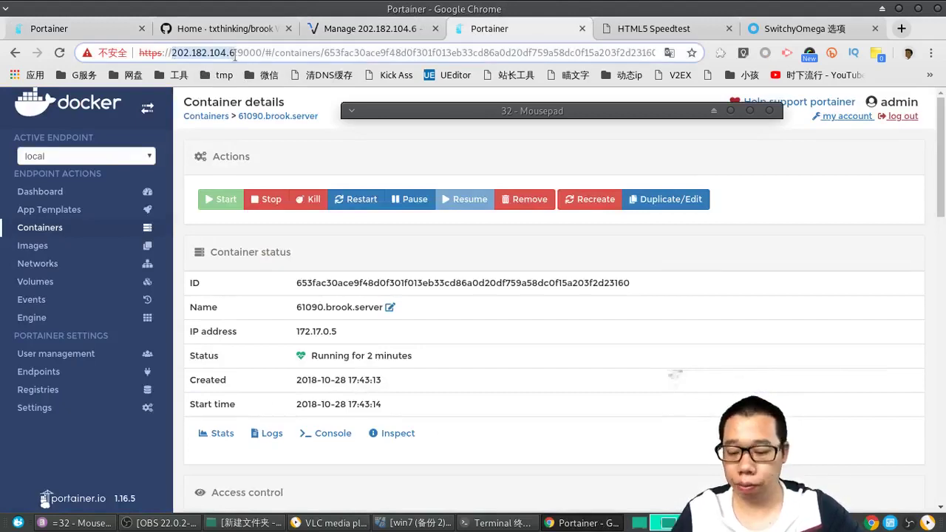
click(90, 33)
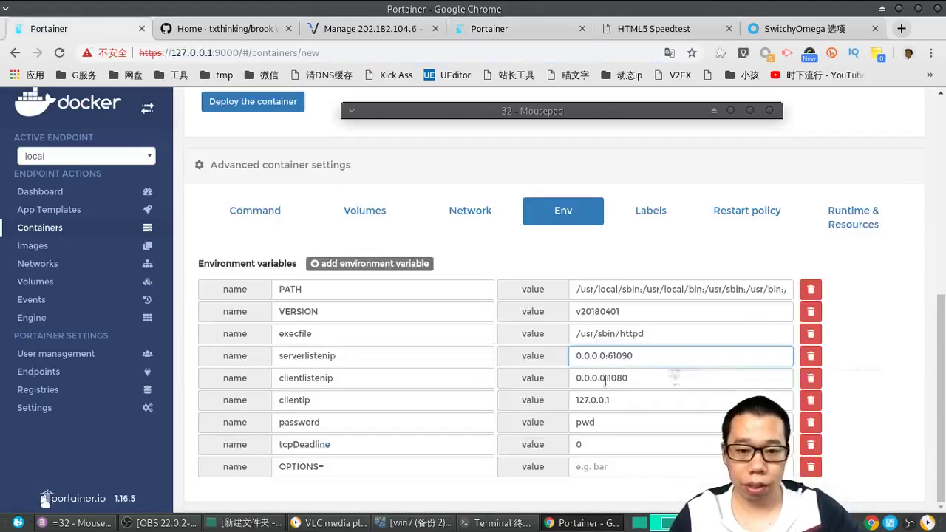
drag(605, 356, 567, 361)
key(ctrl+v)
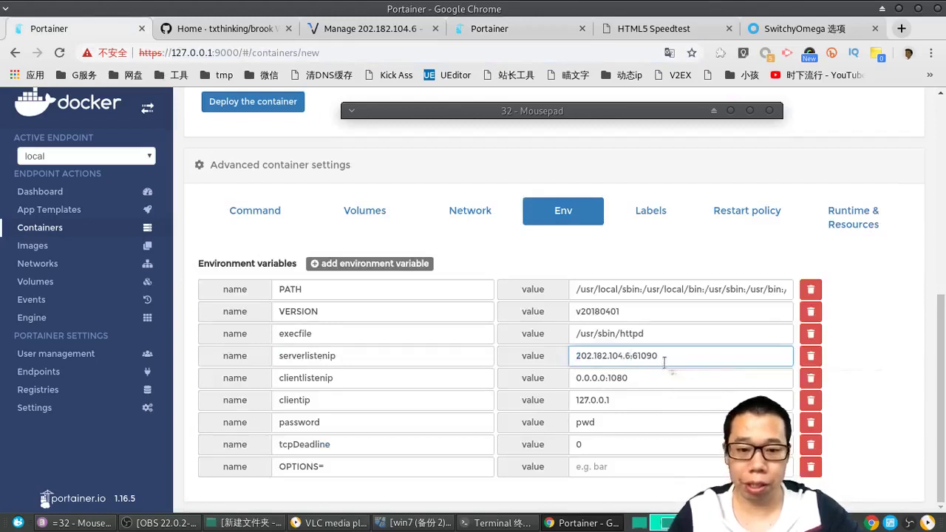
Step: Set clientlistenip to 0.0.0.0:1084 and replace the password with a new one
click(626, 377)
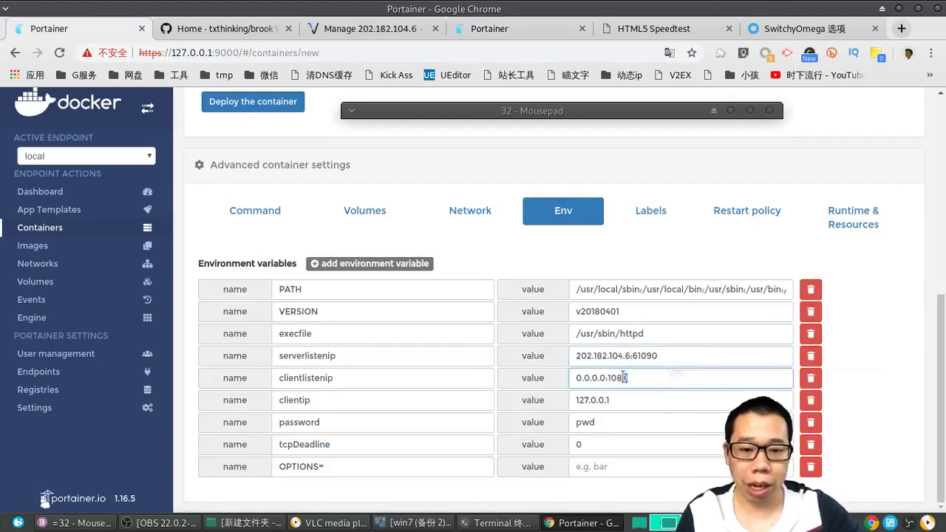
text(4)
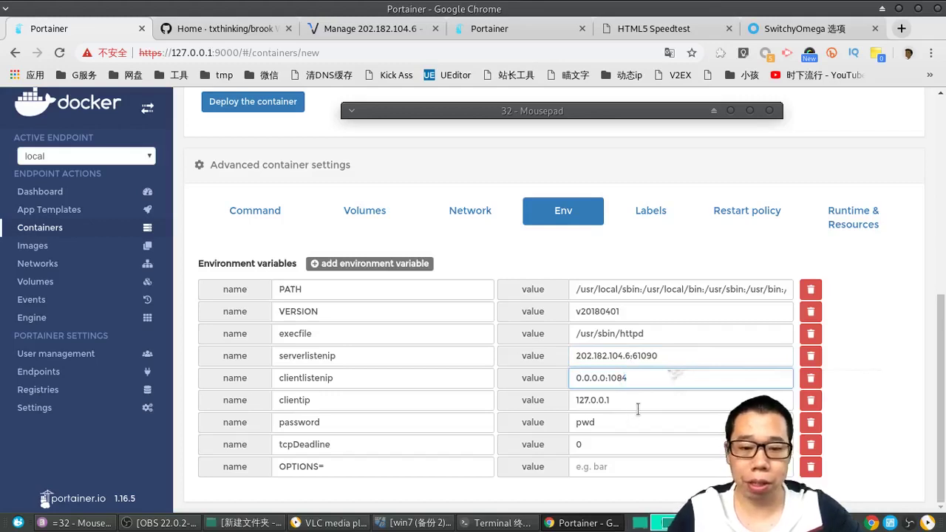
click(589, 418)
drag(589, 418, 563, 422)
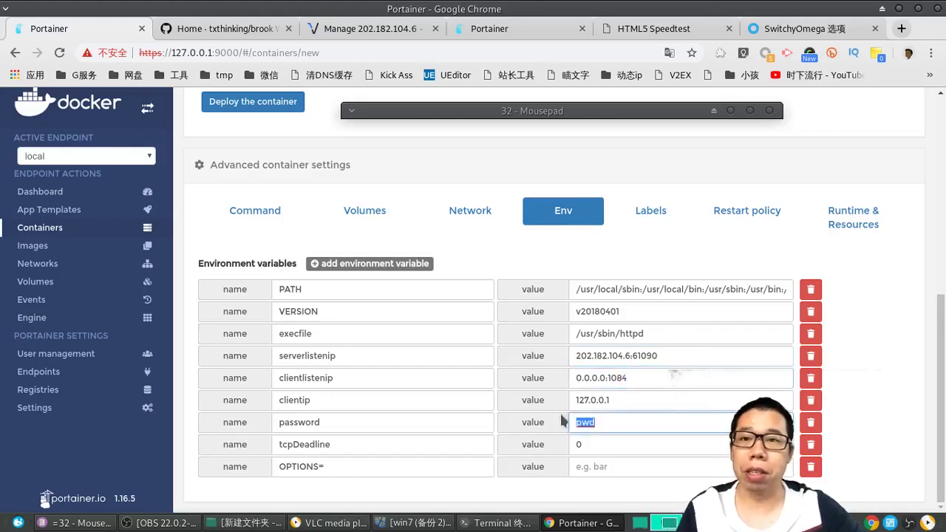
text(000000)
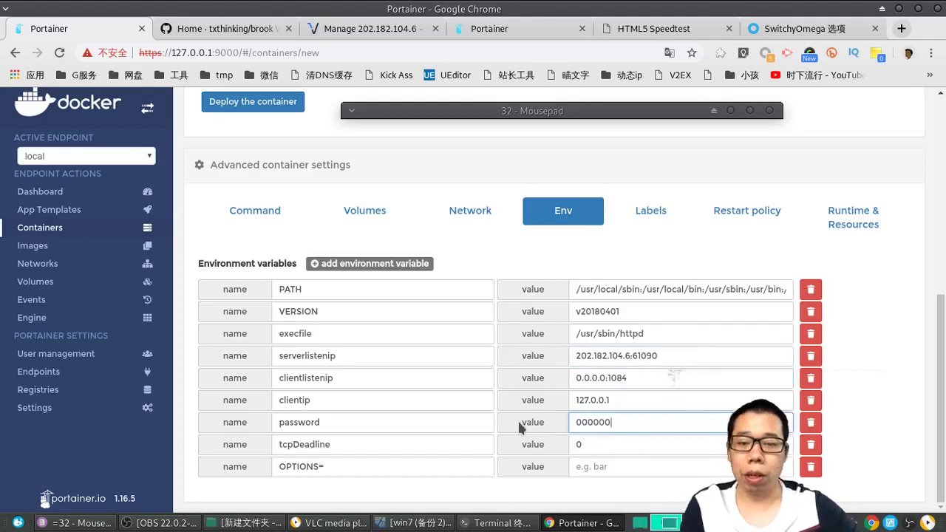
scroll(519, 428, up, 3)
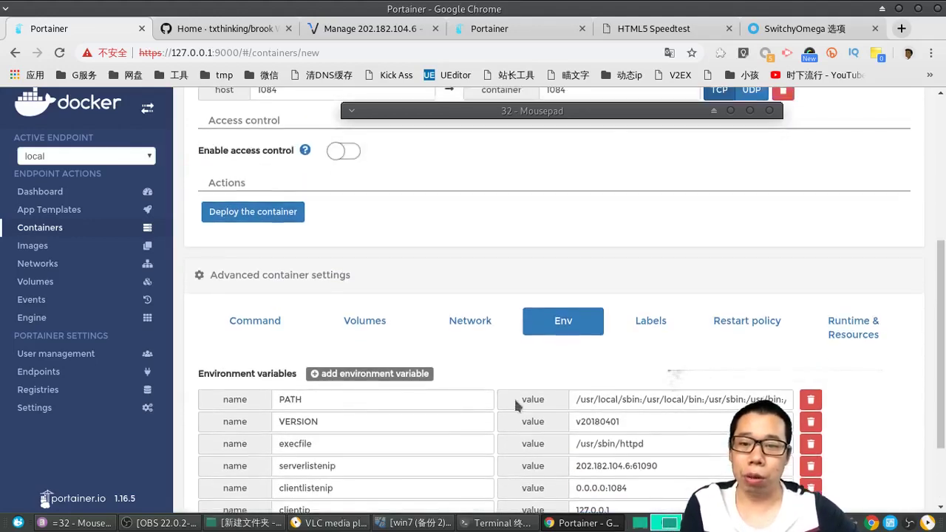
Step: Deploy 1084.brook.client from lihaixin/brook:client, replacing the existing container, with port 1084:1084
click(252, 212)
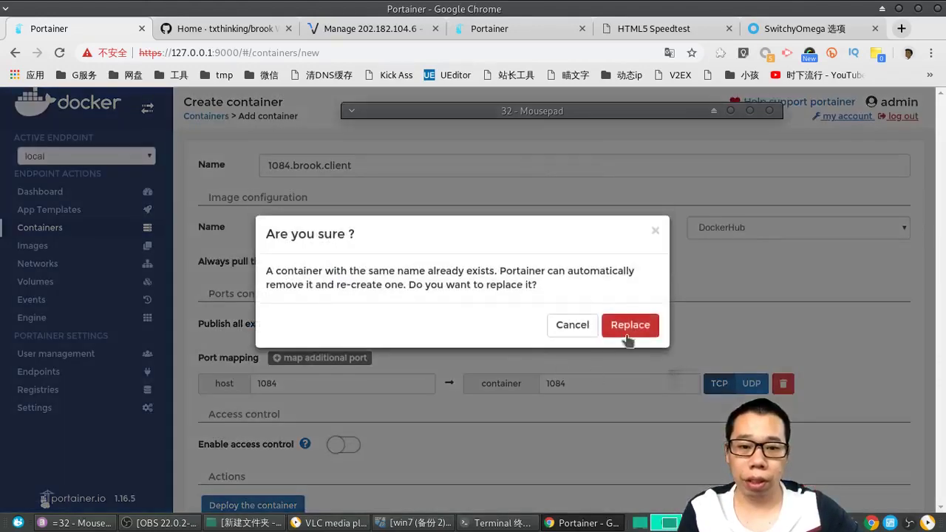
click(630, 323)
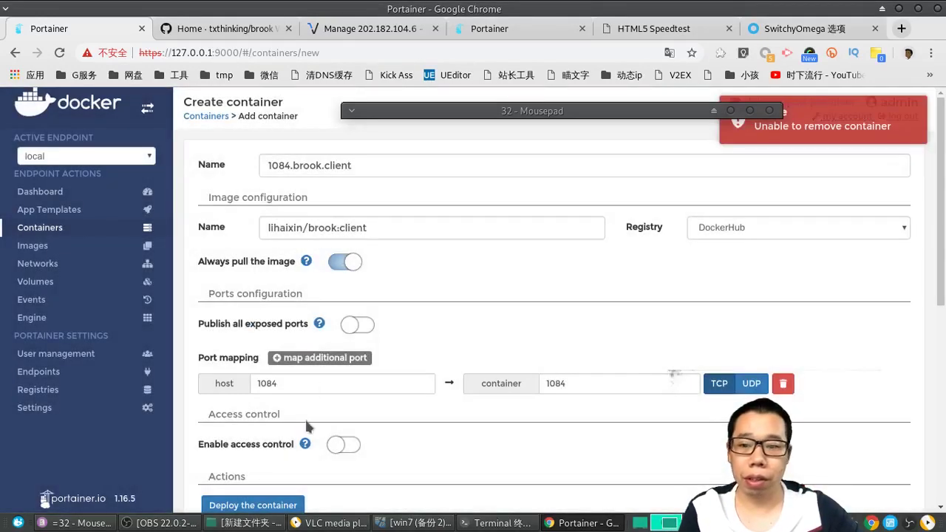
scroll(622, 323, down, 1)
click(261, 433)
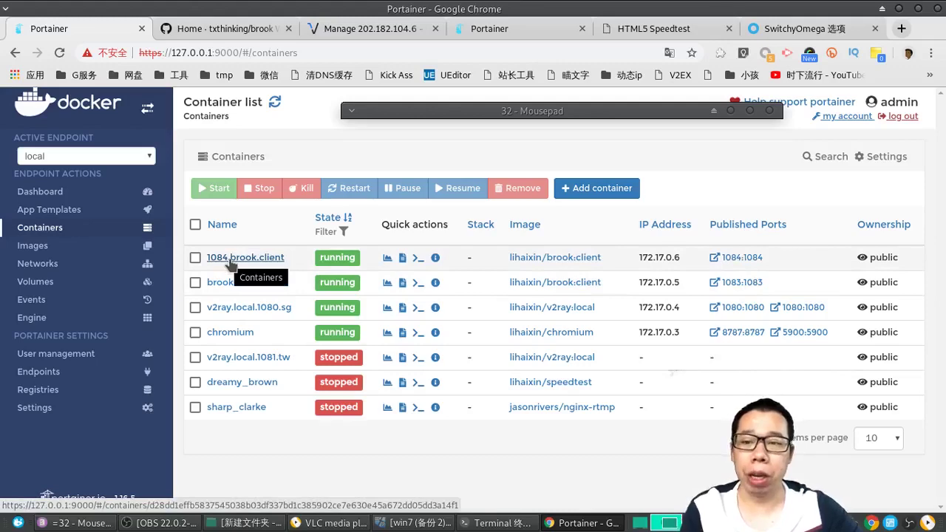
Step: Check 1084.brook.client's ENV serverlistenip 202.182.104.6:61090 and clientlistenip, then go to SwitchyOmega options
click(230, 258)
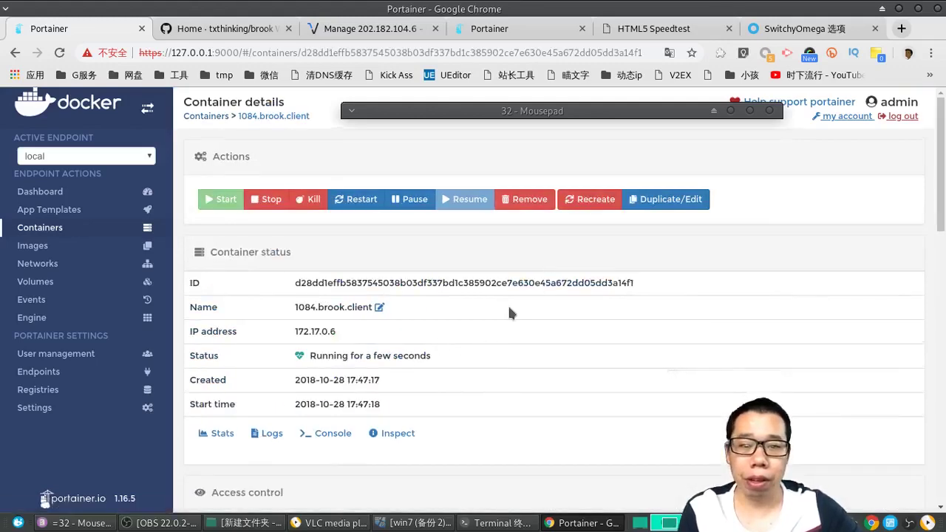
scroll(497, 404, down, 9)
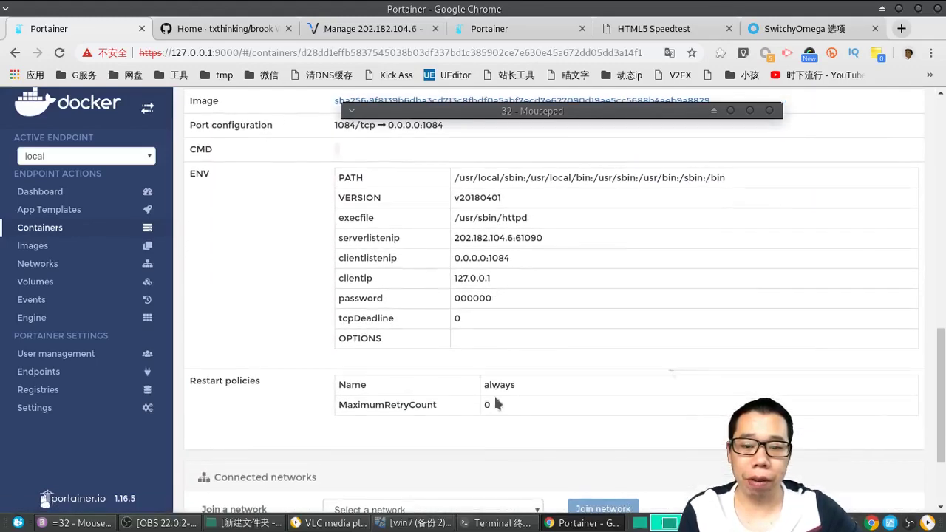
drag(452, 243, 516, 237)
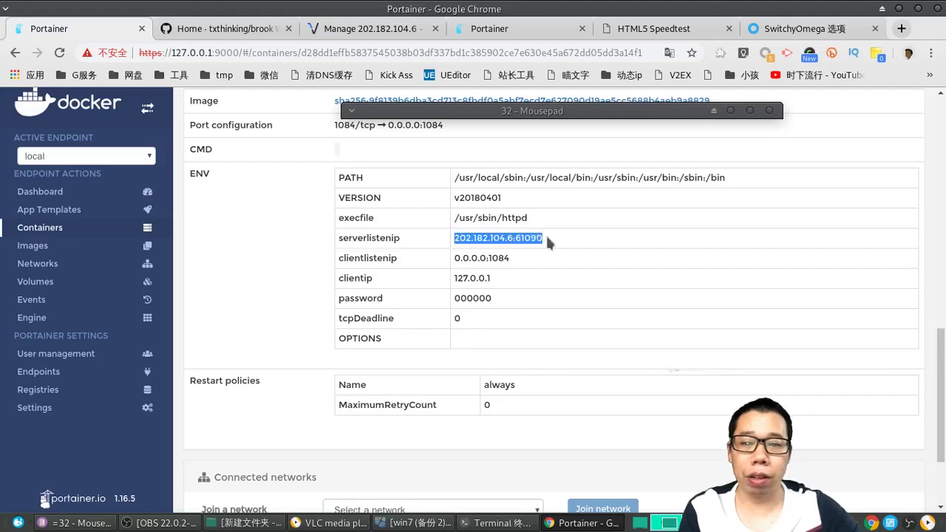
click(497, 258)
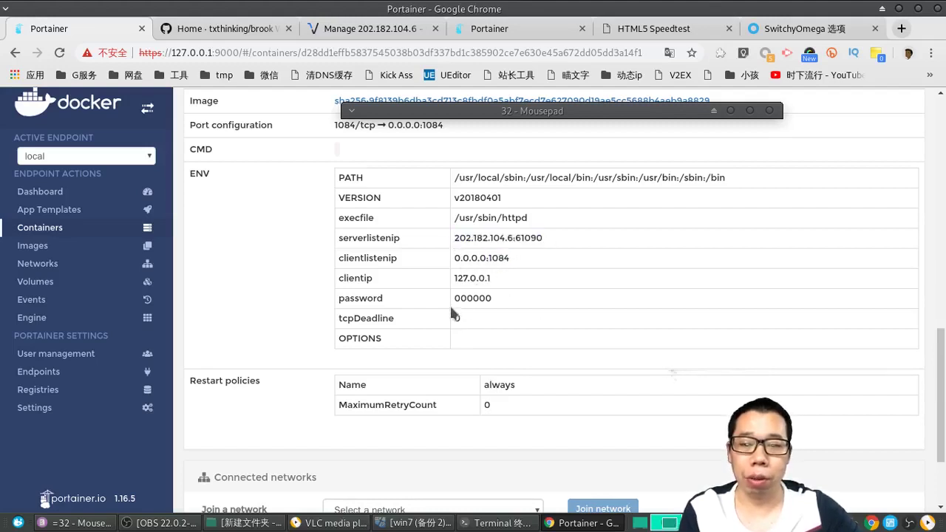
scroll(514, 326, up, 4)
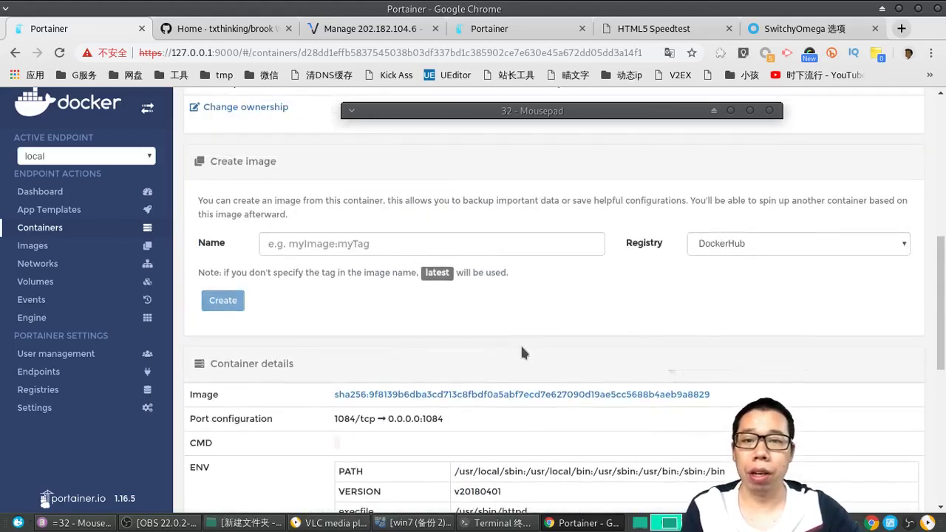
click(789, 29)
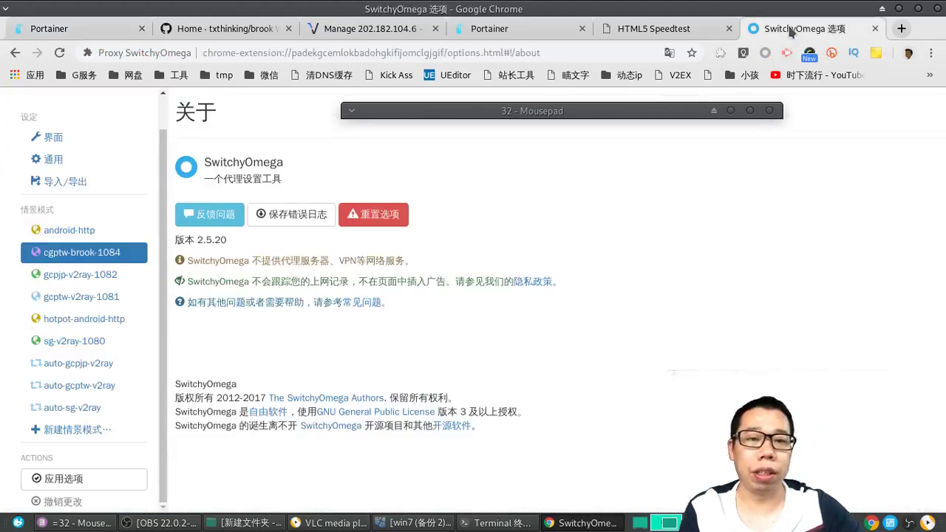
Step: Verify the cgptw-brook-1084 profile uses SOCKS5 server 127.0.0.1 on port 1084
click(98, 259)
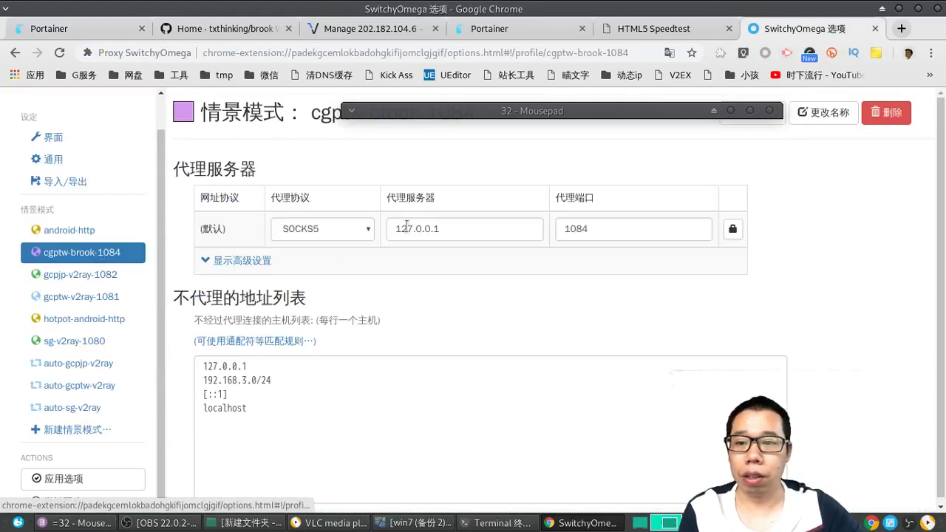
click(488, 231)
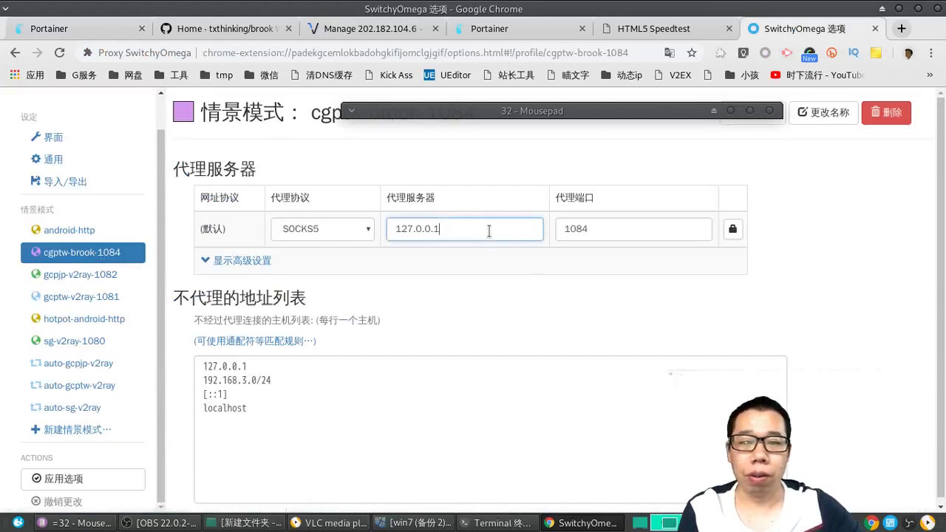
click(601, 225)
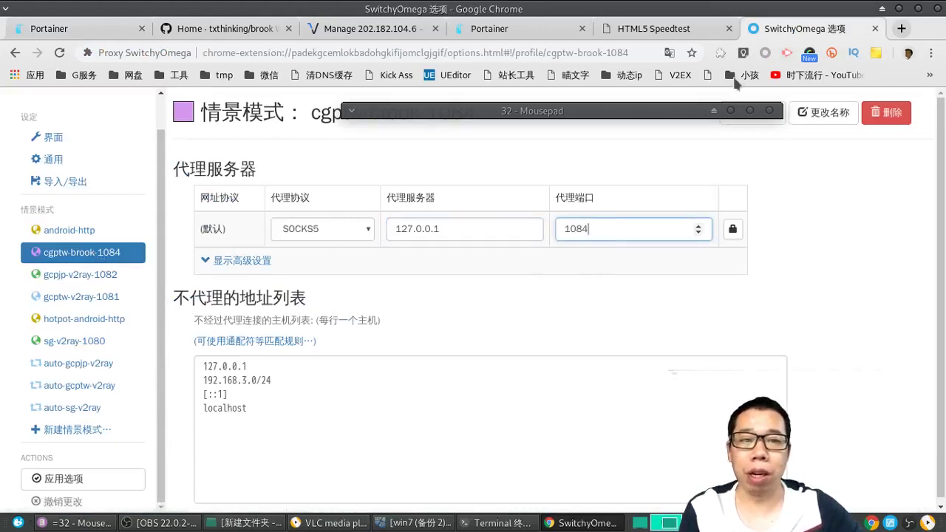
Step: Make cgptw-brook-1084 the active browser proxy and open a new blank tab
click(767, 54)
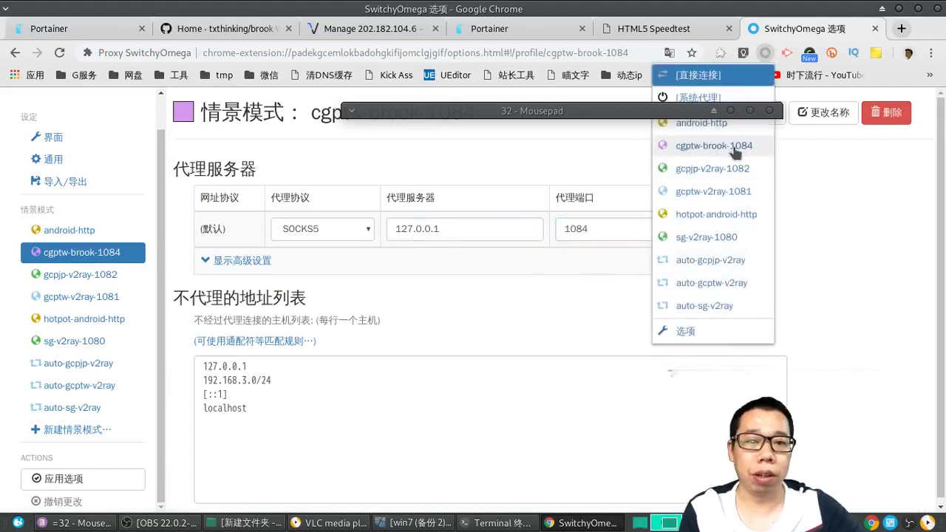
click(740, 142)
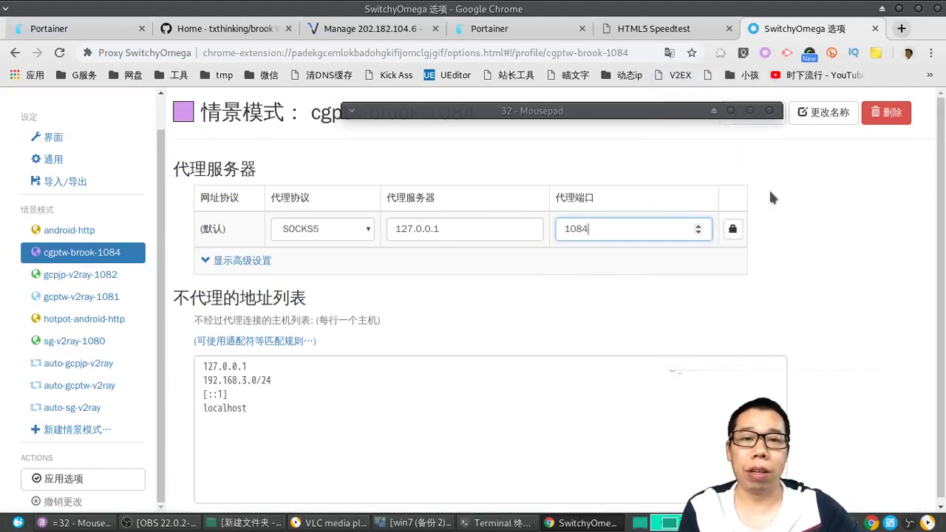
click(770, 198)
click(899, 31)
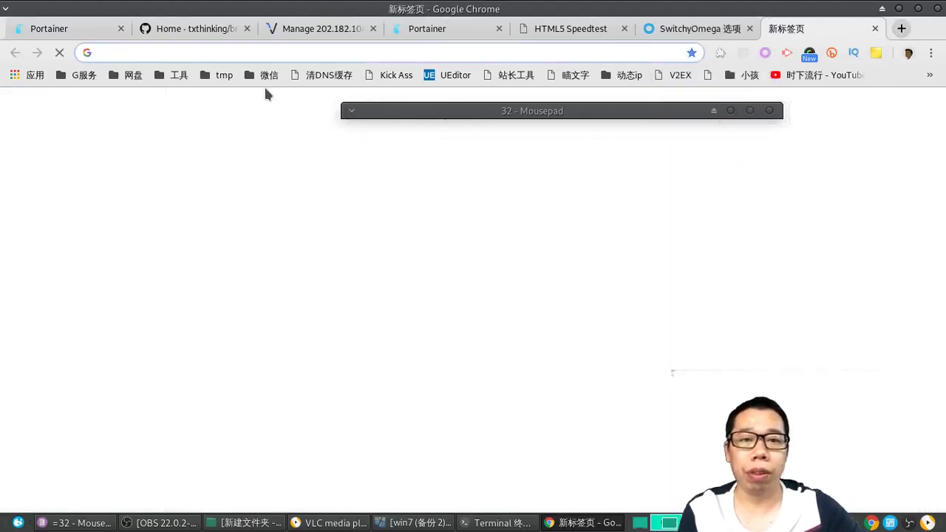
Step: Go to youtube.com, search '4k 60fps', and open the COSTA RICA IN 4K 60fps HDR video
text(you)
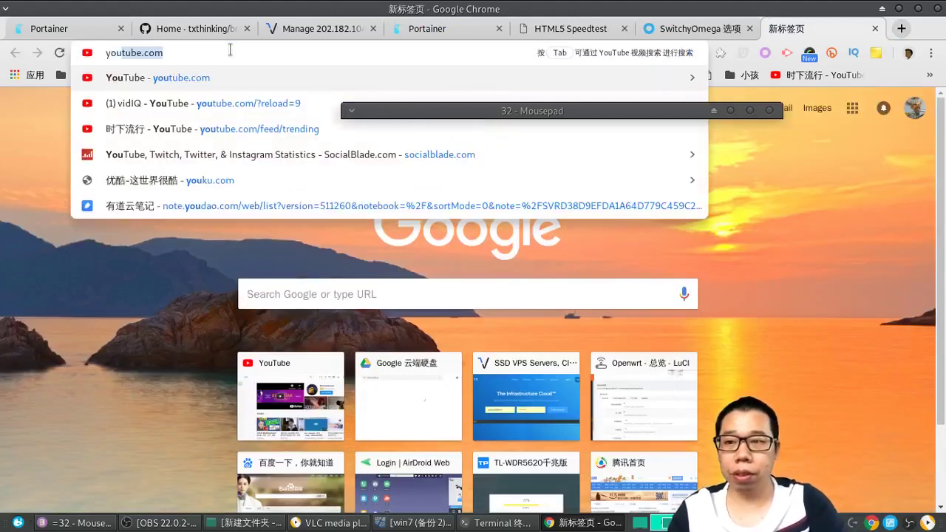
key(Return)
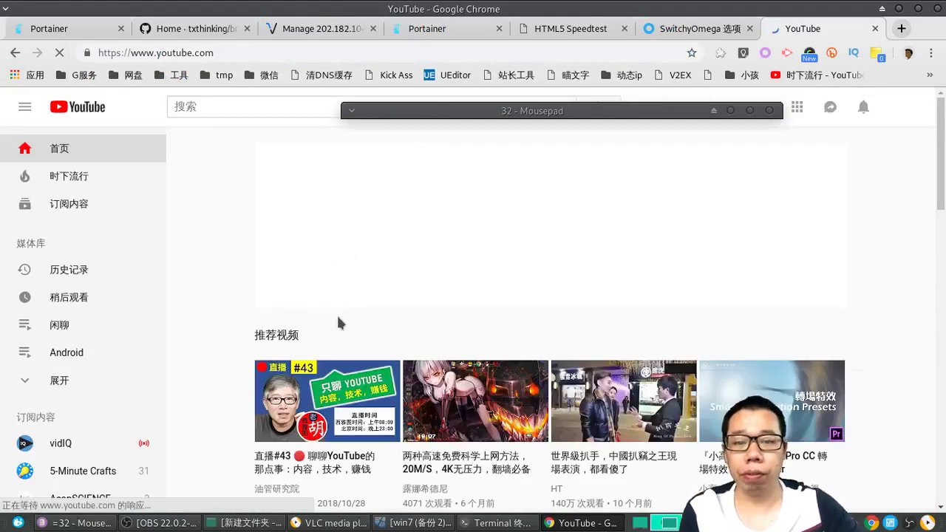
click(213, 105)
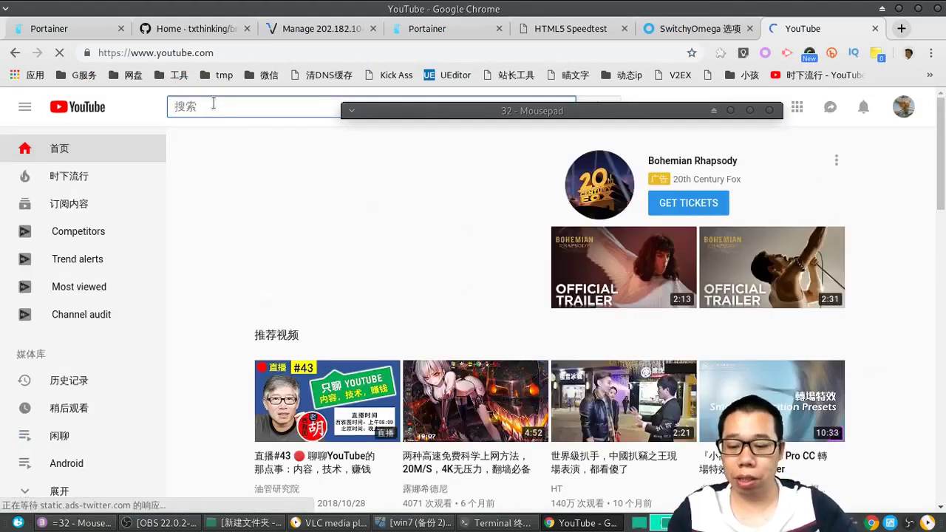
text(4k)
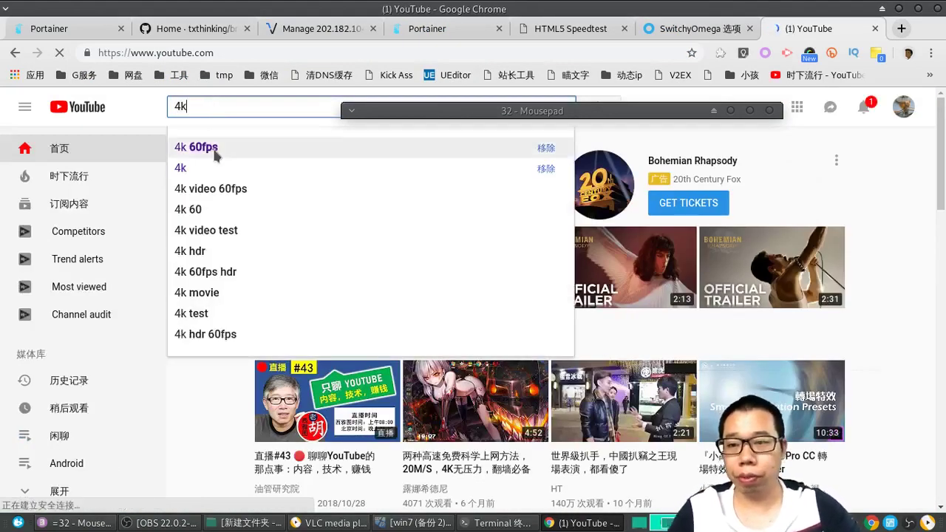
click(212, 146)
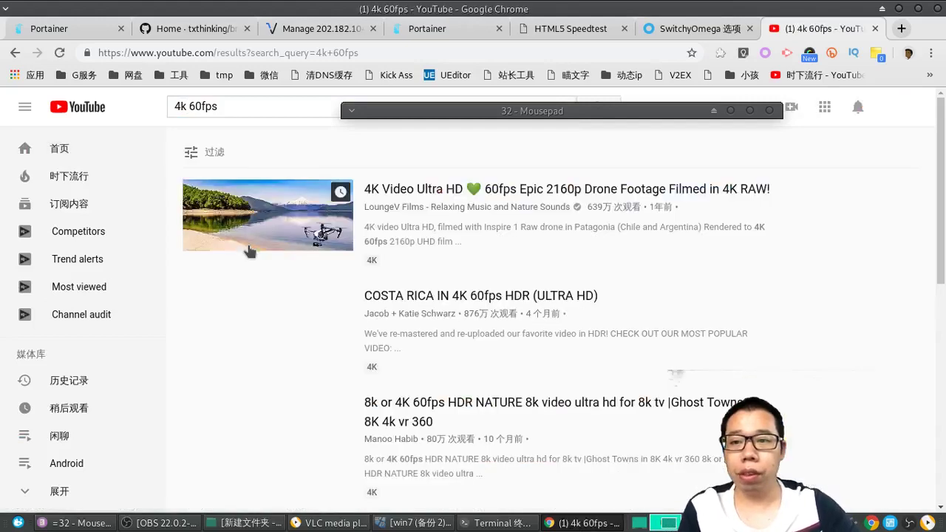
click(291, 377)
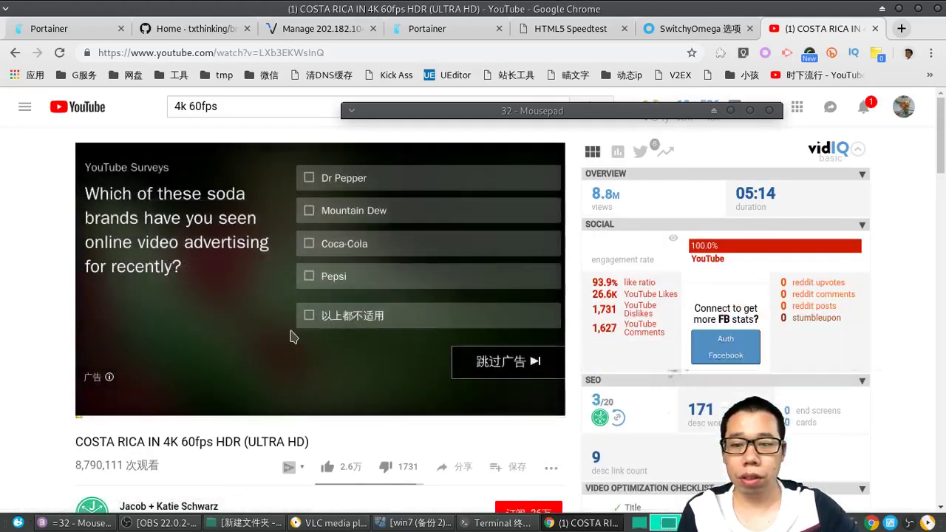
Step: Skip the ad, show Stats for nerds, pause the video, and close the YouTube tab
click(509, 364)
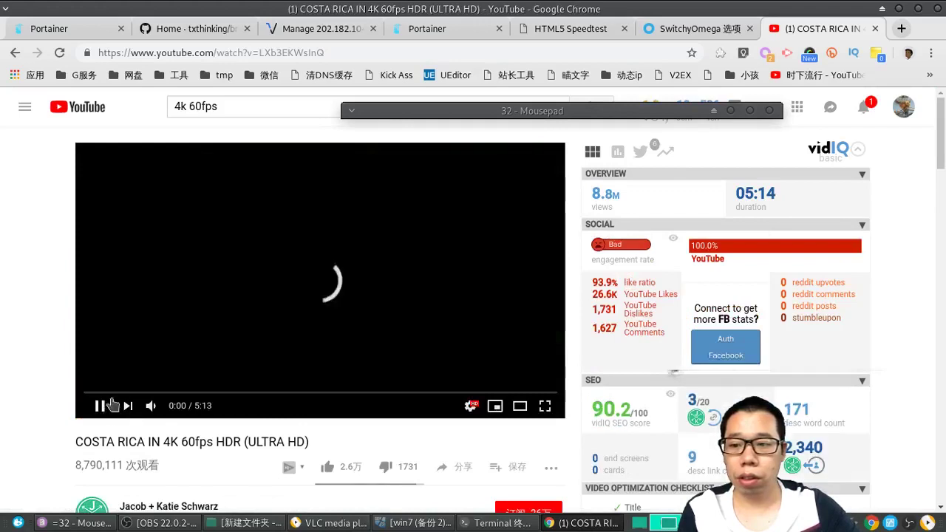
right_click(204, 246)
click(244, 393)
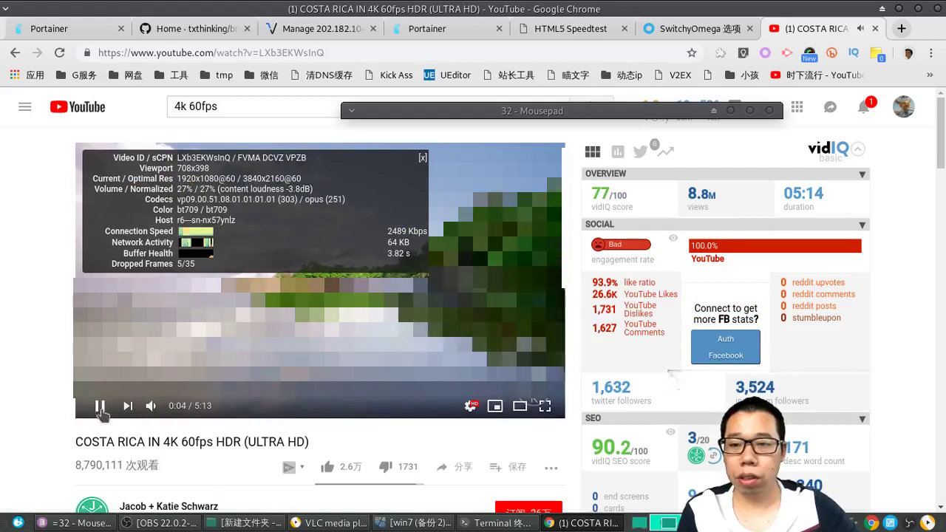
click(100, 408)
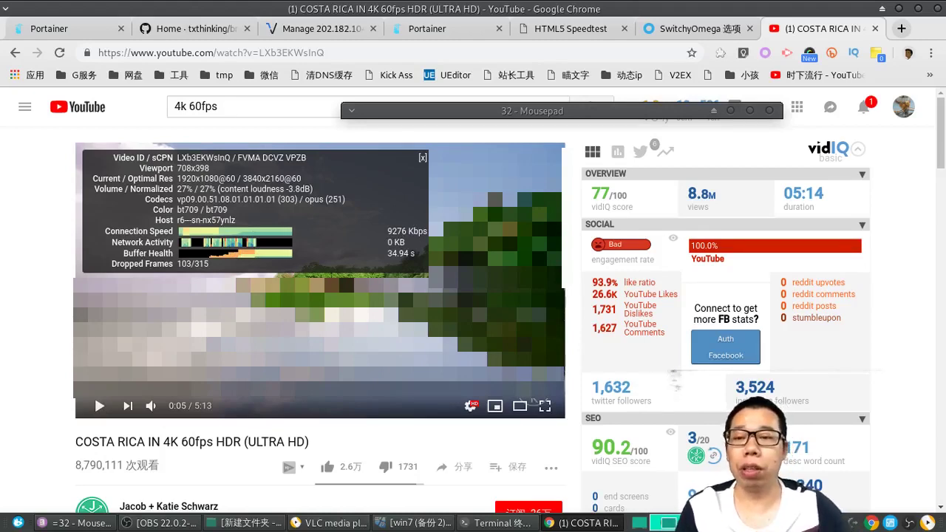
click(564, 29)
click(820, 29)
click(875, 28)
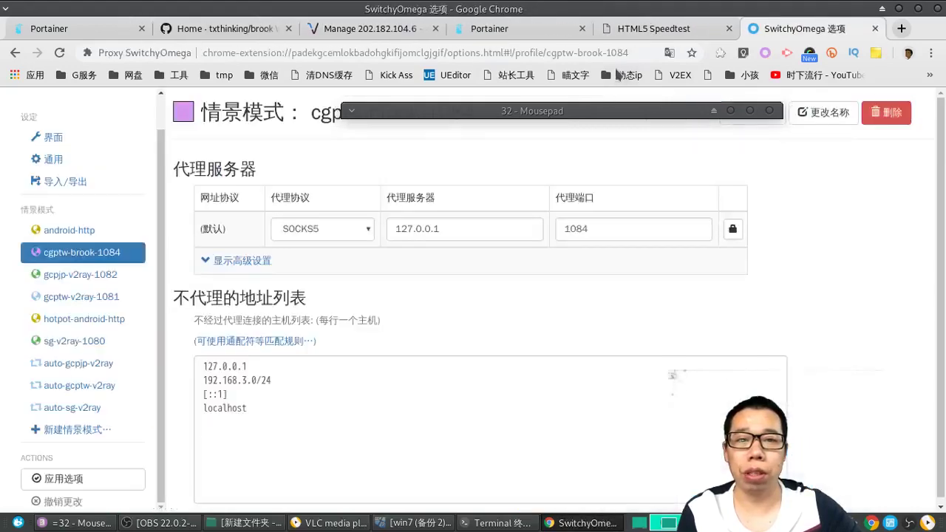
Step: Open speedtest.net in a new browser tab
key(ctrl+shift+Tab)
click(900, 30)
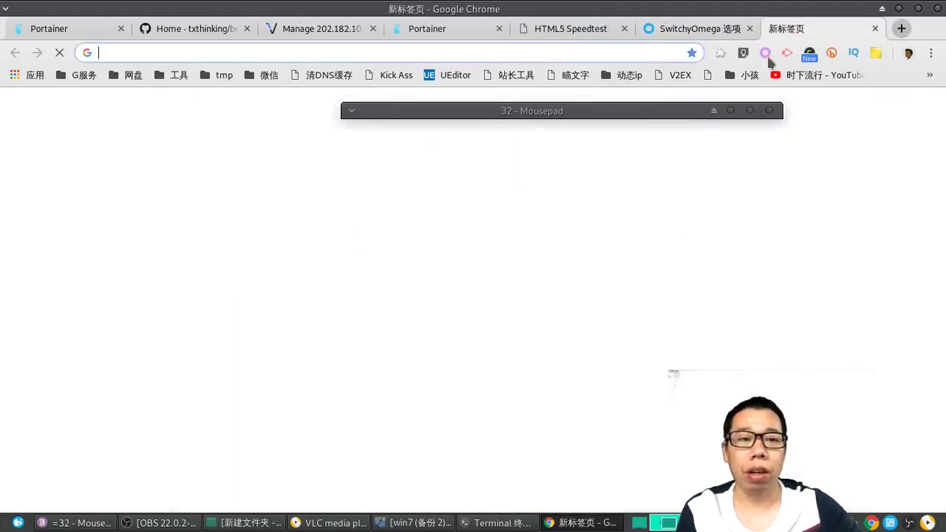
text(spe)
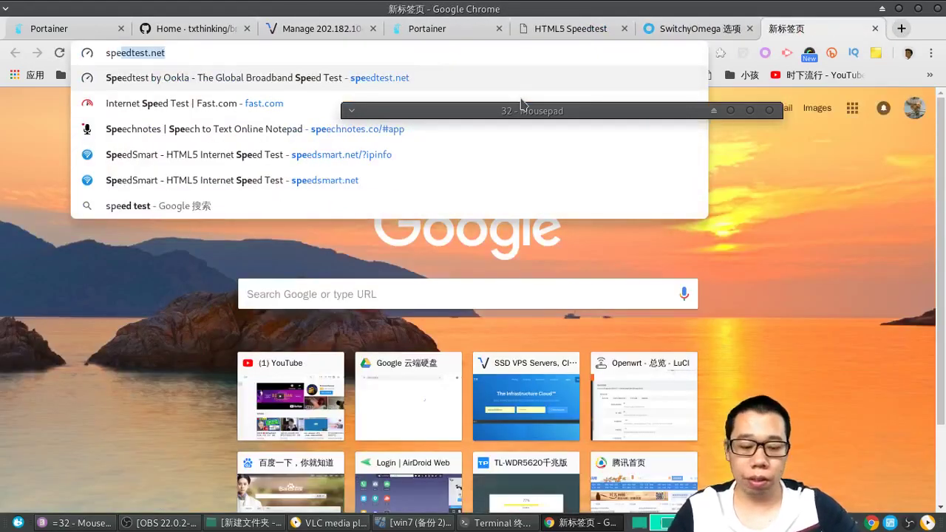
key(Return)
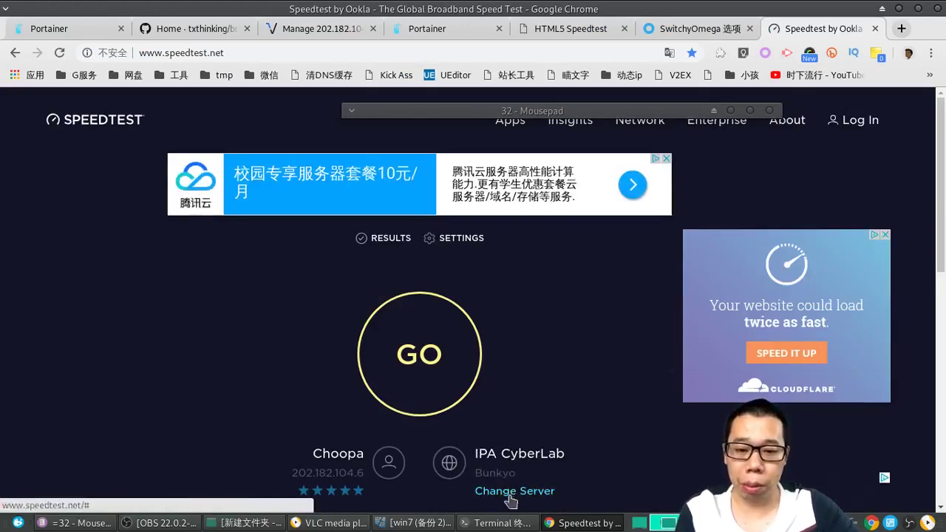
Step: Search 'jap', choose the Speedtest.net Tokyo server, and start the test
click(513, 493)
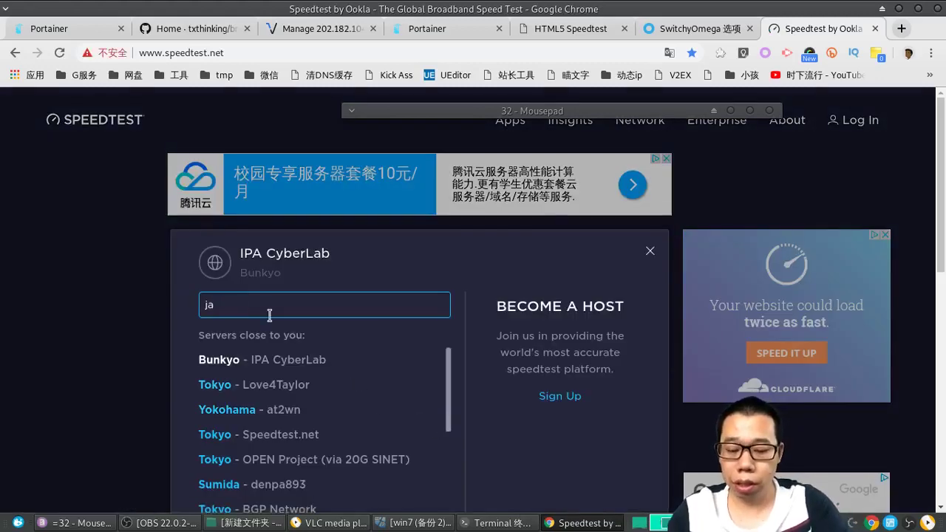
text(jap)
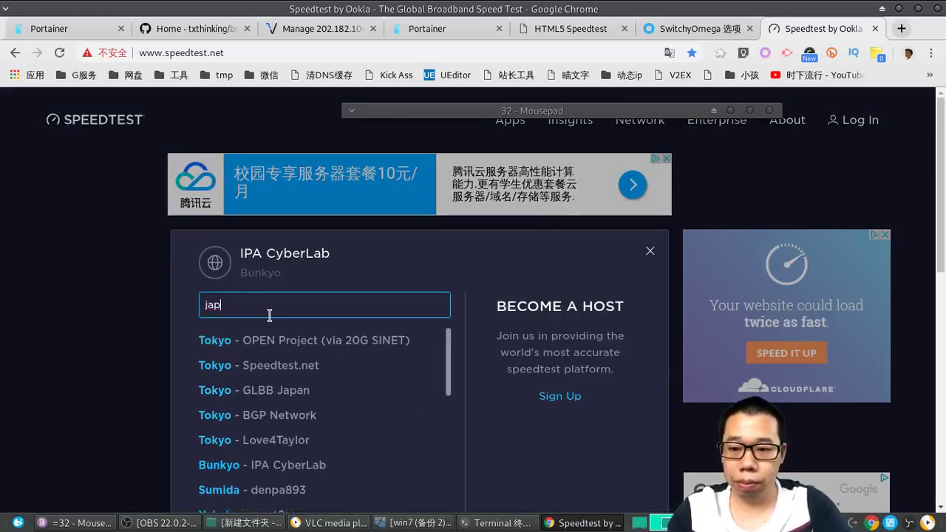
click(252, 369)
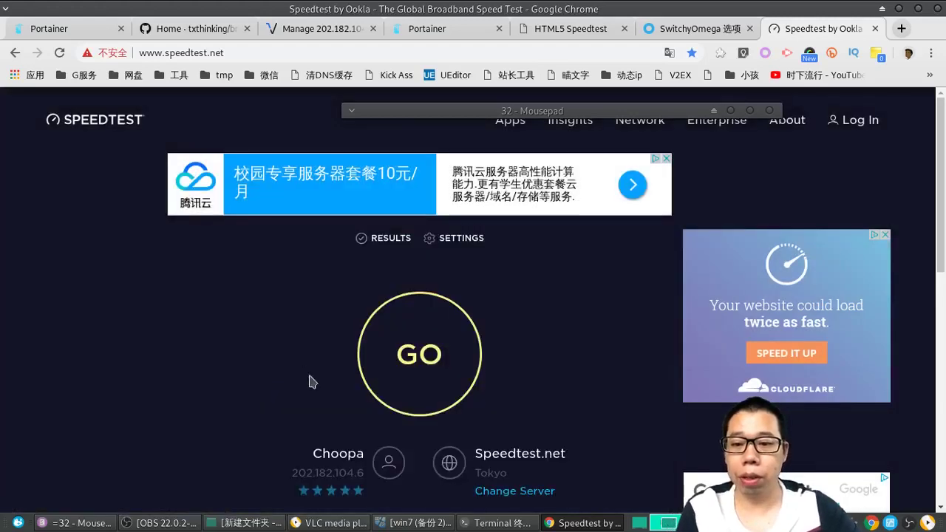
click(425, 357)
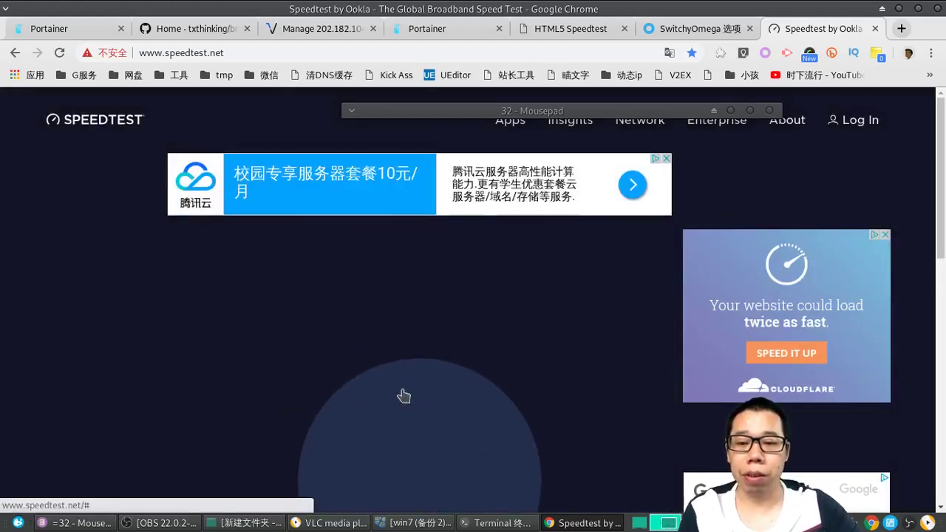